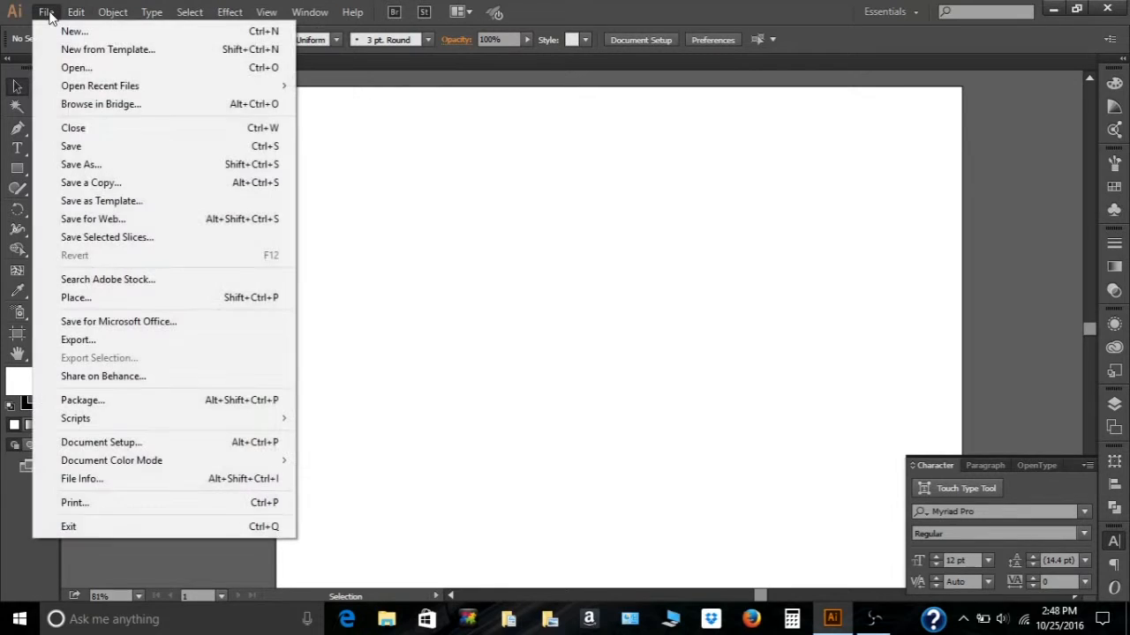
- Place the solange photo onto the artboard at its top-left corner
{"action": "left_click", "coordinate": [116, 301]}
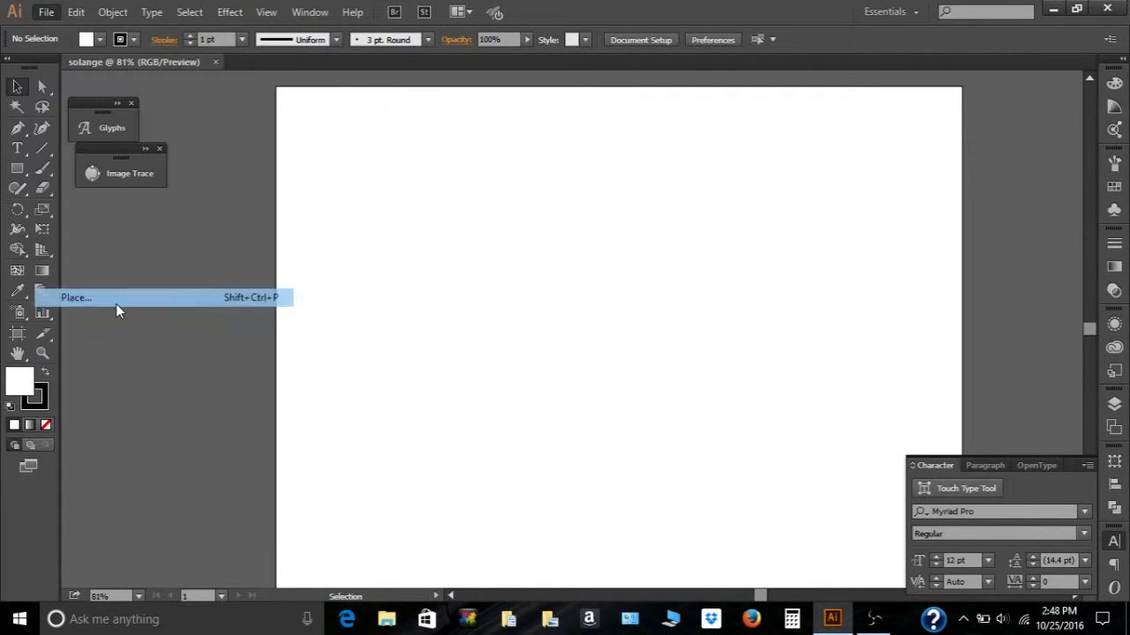
{"action": "double_click", "coordinate": [408, 276]}
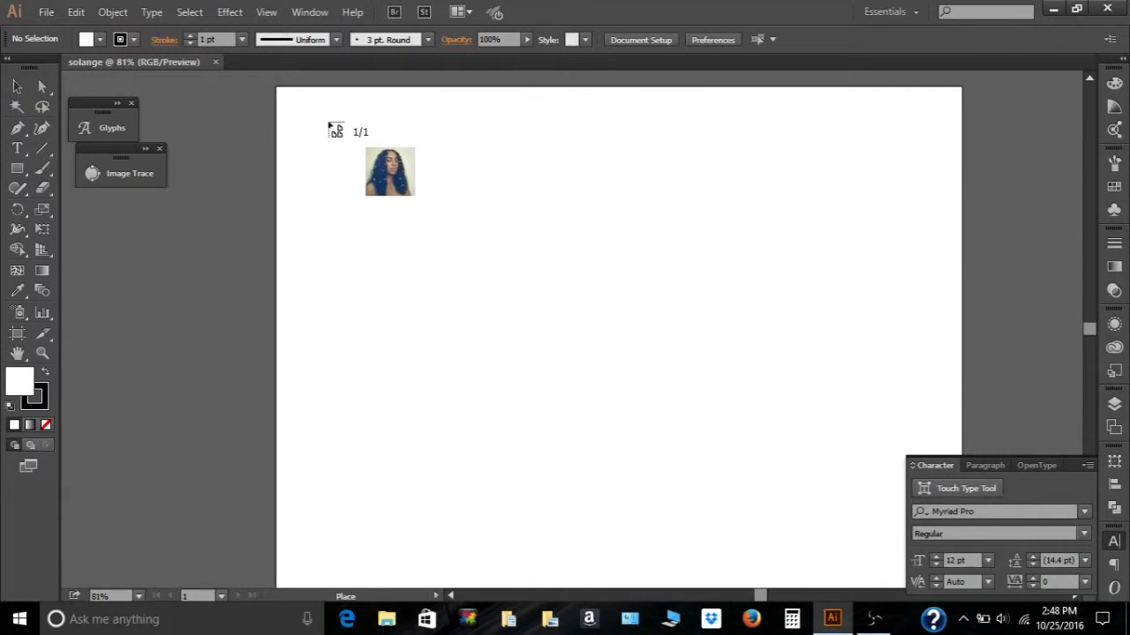
{"action": "left_click", "coordinate": [279, 91]}
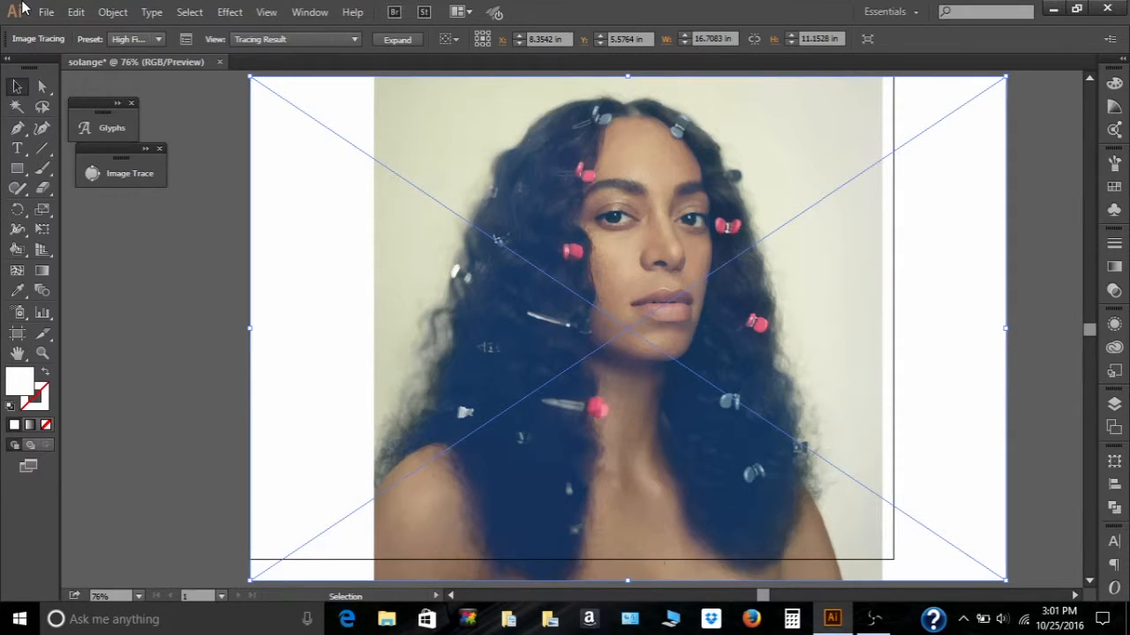
- Try the 16 Colors and Low Fidelity Photo tracing presets on the image
{"action": "left_click", "coordinate": [159, 39]}
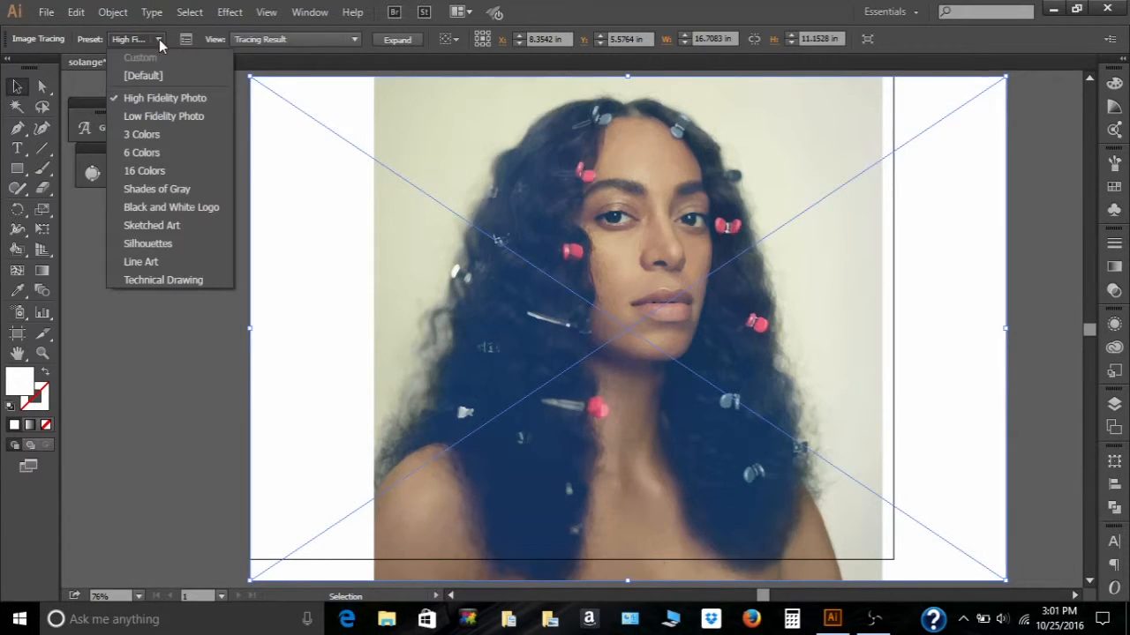
{"action": "left_click", "coordinate": [144, 173]}
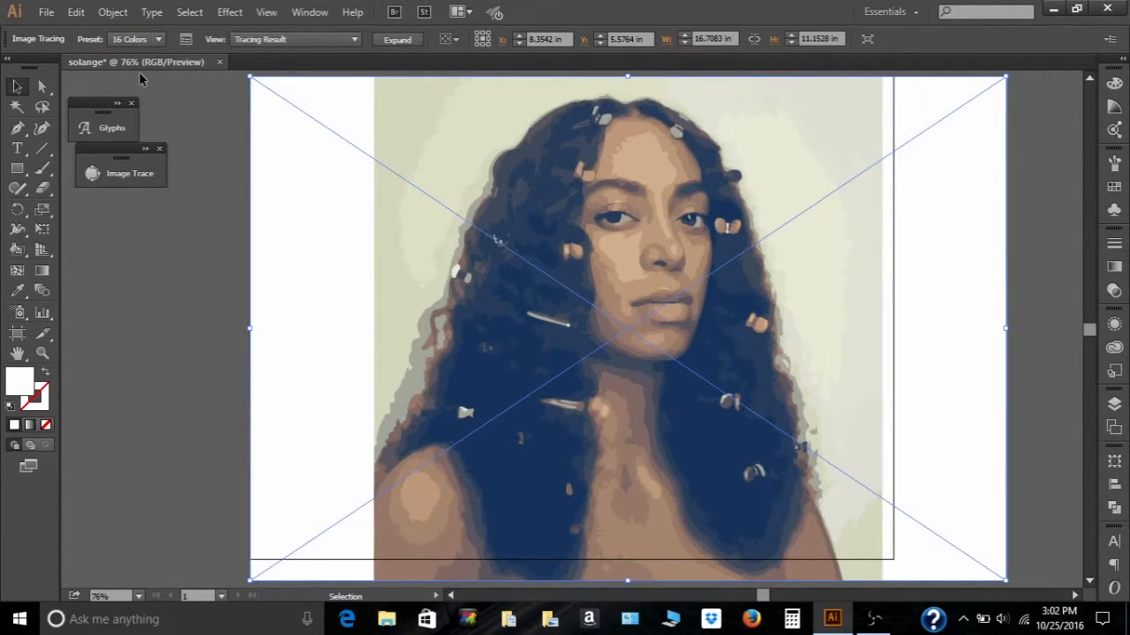
{"action": "left_click", "coordinate": [159, 39]}
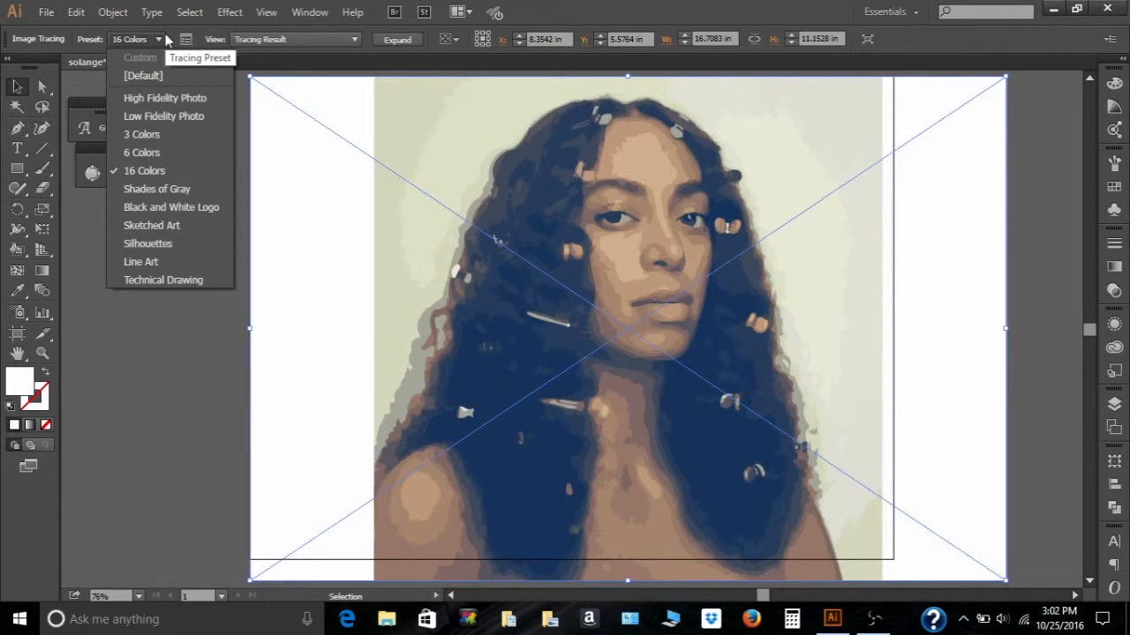
{"action": "left_click", "coordinate": [155, 119]}
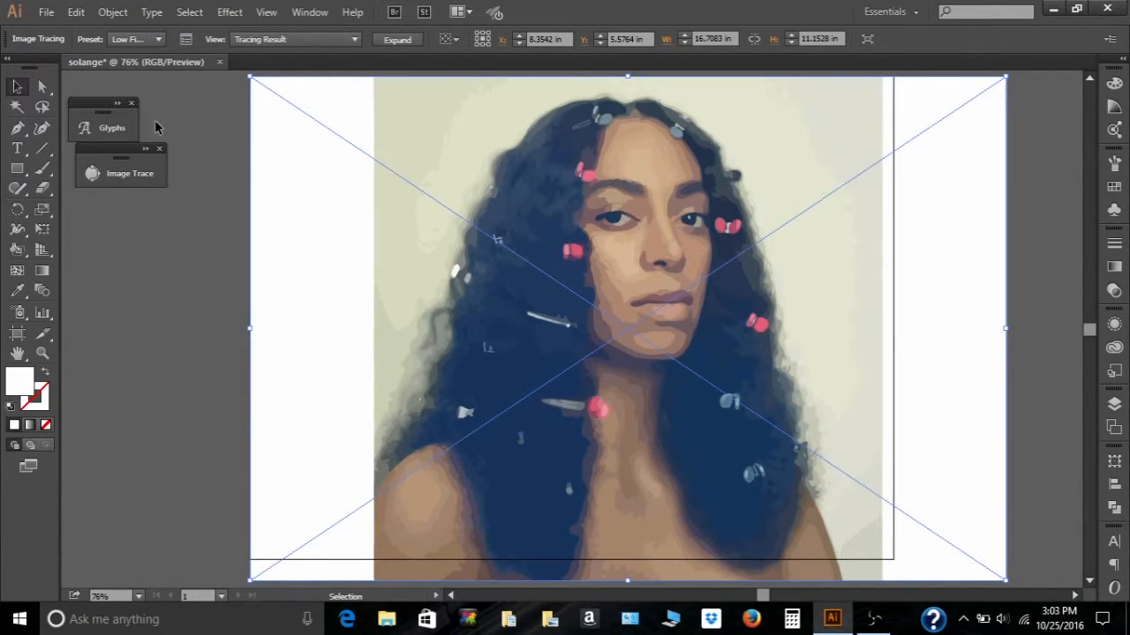
- Try the Silhouettes and Sketched Art tracing presets on the image
{"action": "left_click", "coordinate": [159, 40]}
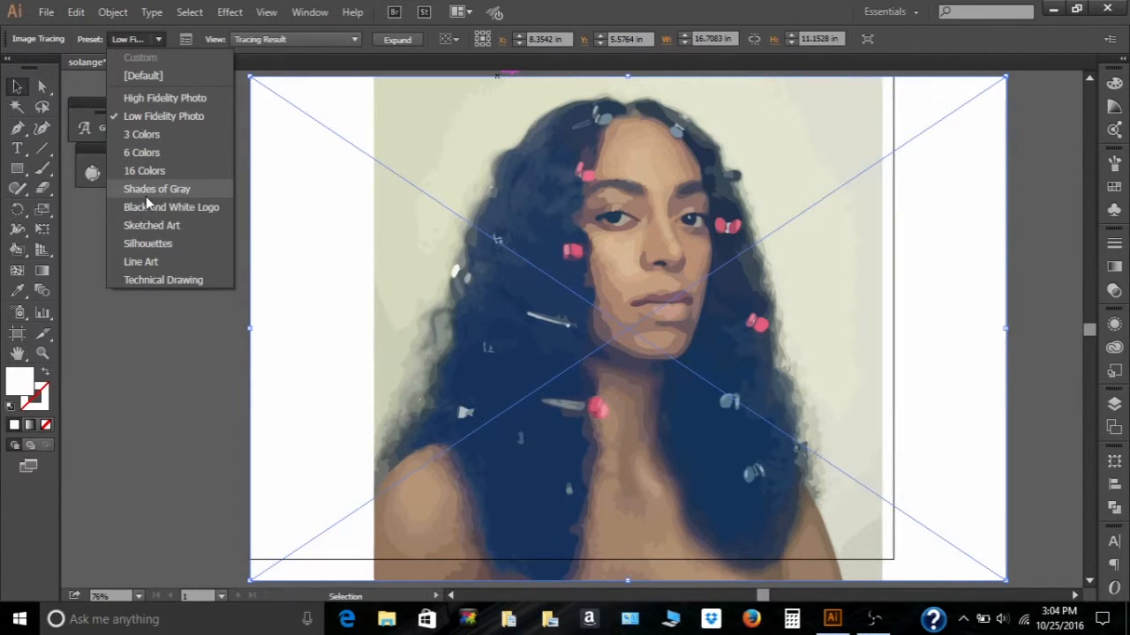
{"action": "left_click", "coordinate": [146, 242]}
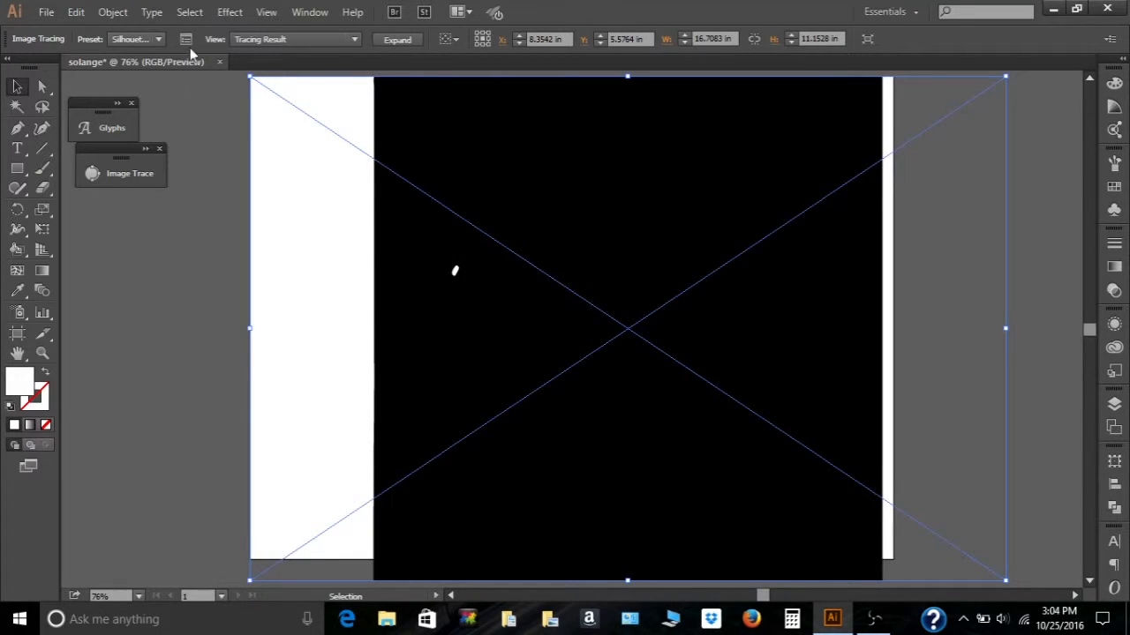
{"action": "left_click", "coordinate": [156, 37]}
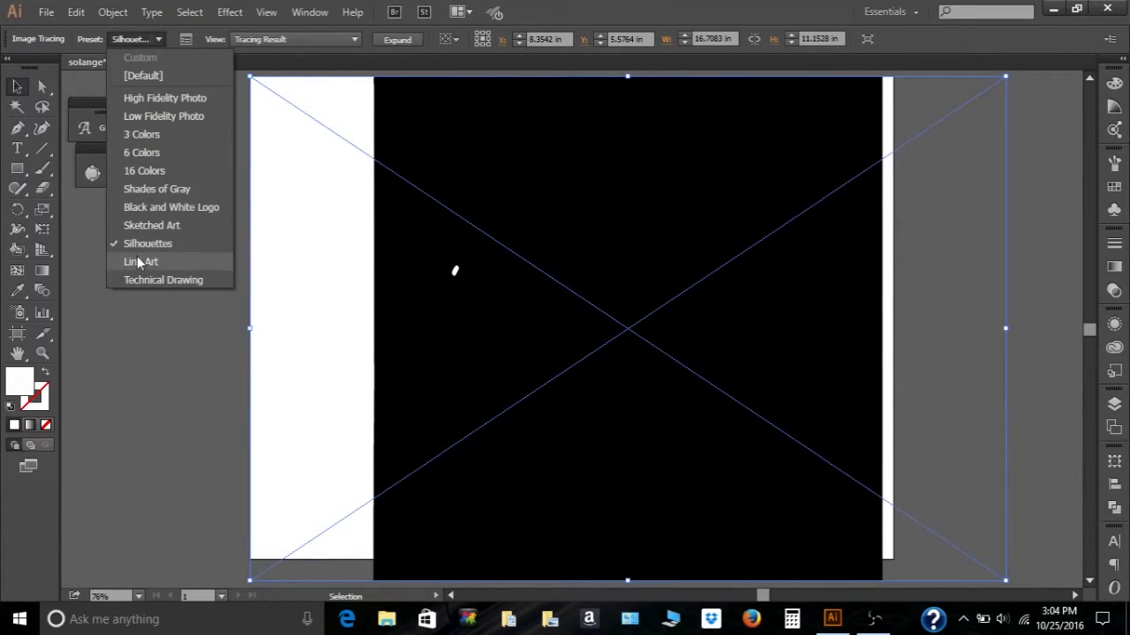
{"action": "left_click", "coordinate": [141, 226]}
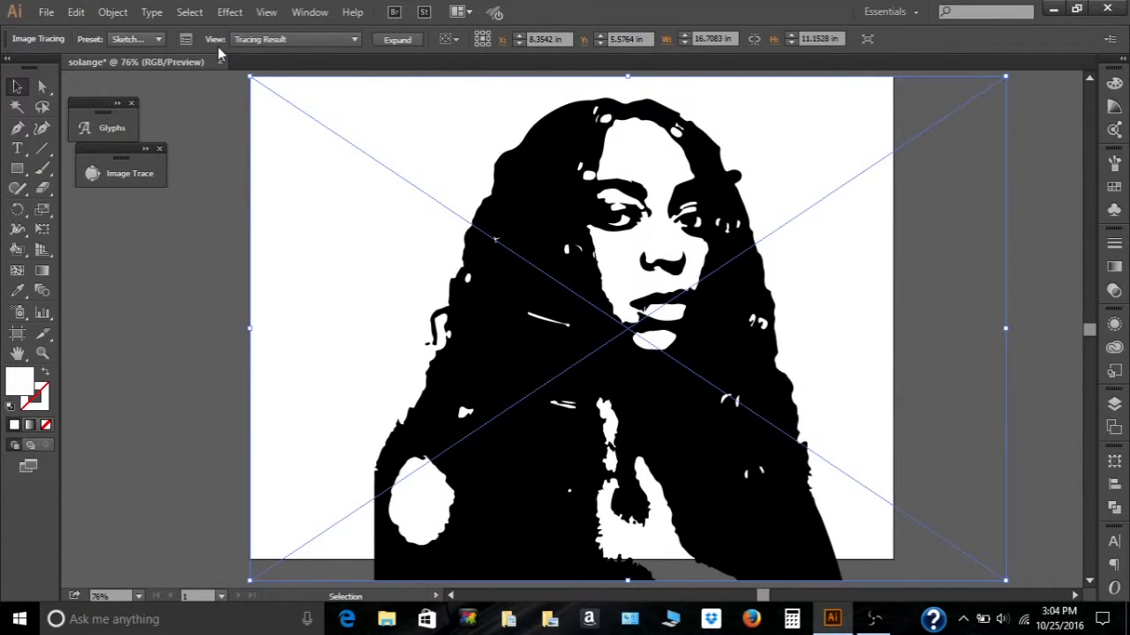
- Try the Technical Drawing tracing preset, then switch the trace back to High Fidelity Photo
{"action": "left_click", "coordinate": [161, 39]}
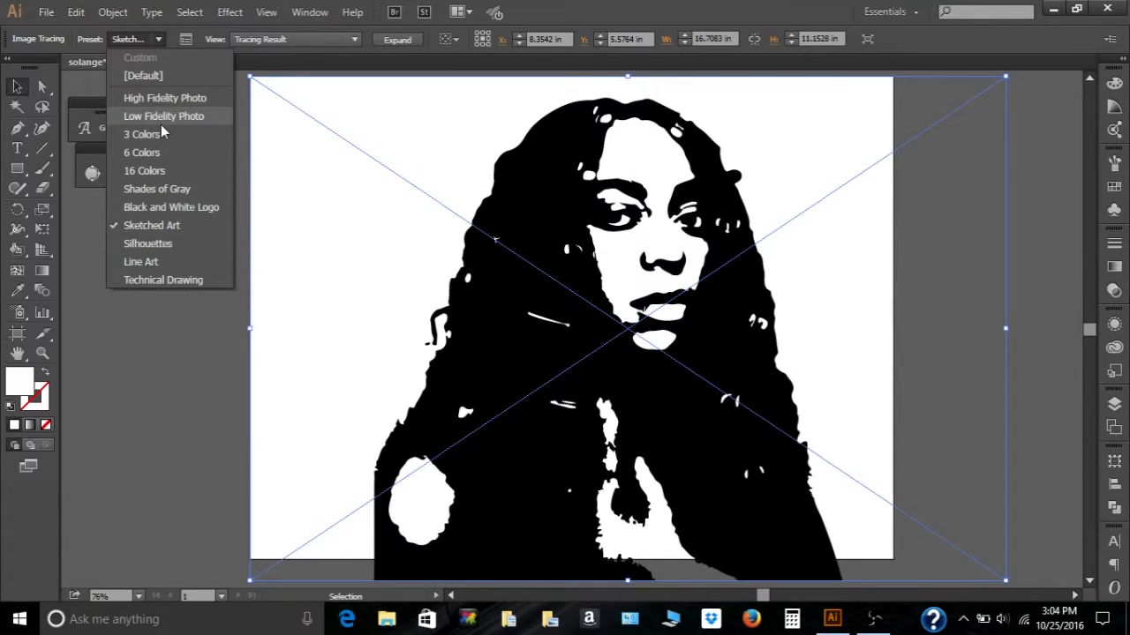
{"action": "left_click", "coordinate": [181, 280]}
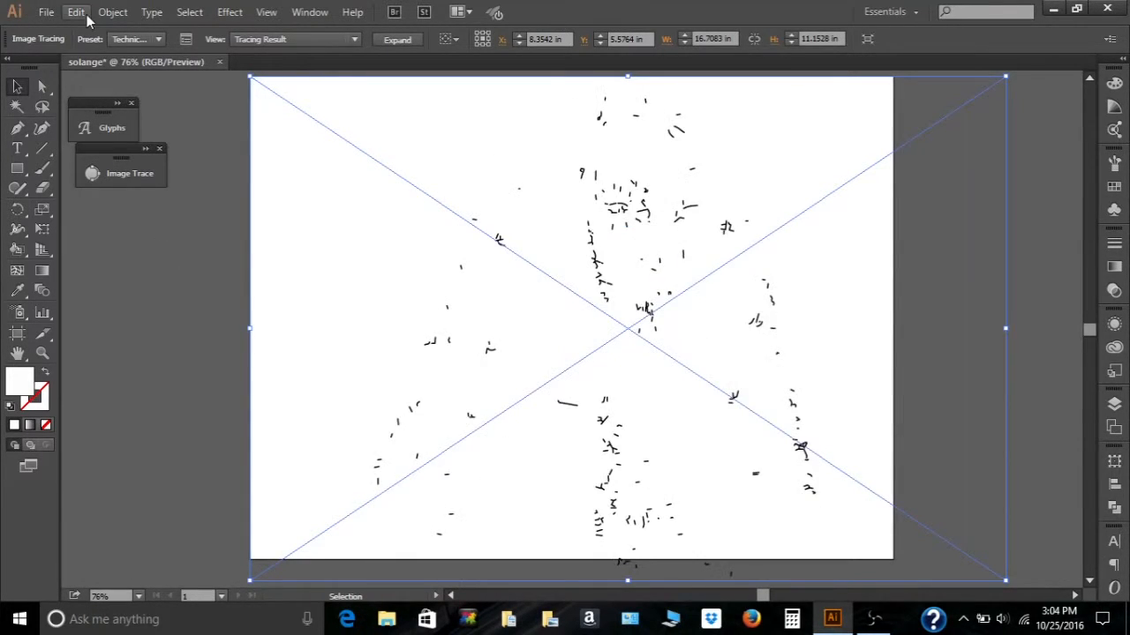
{"action": "left_click", "coordinate": [158, 38]}
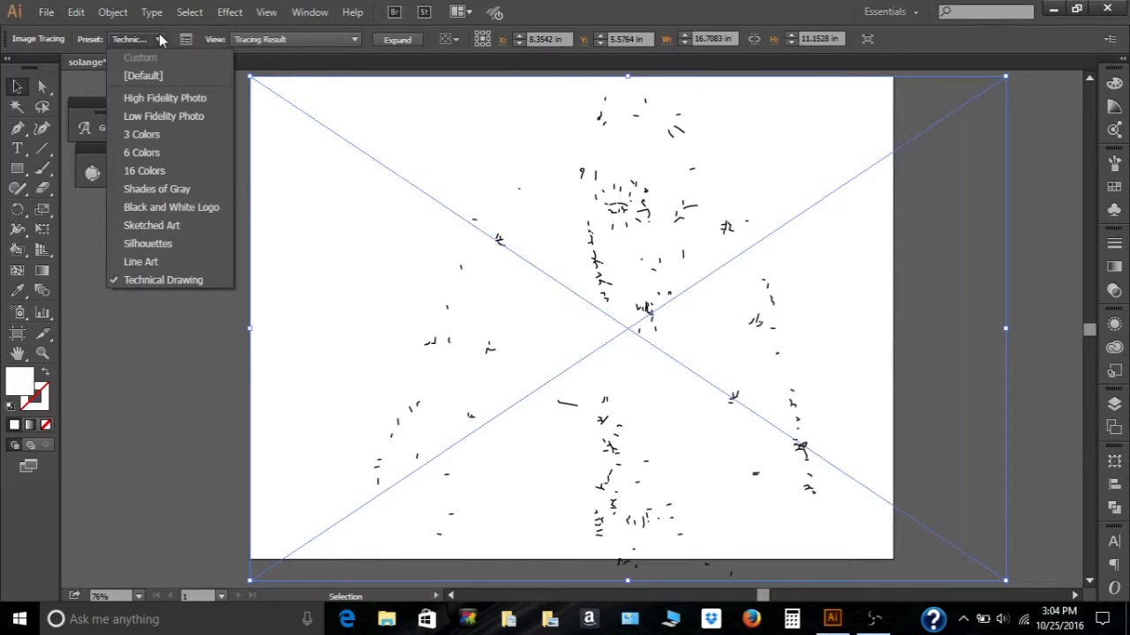
{"action": "left_click", "coordinate": [160, 105]}
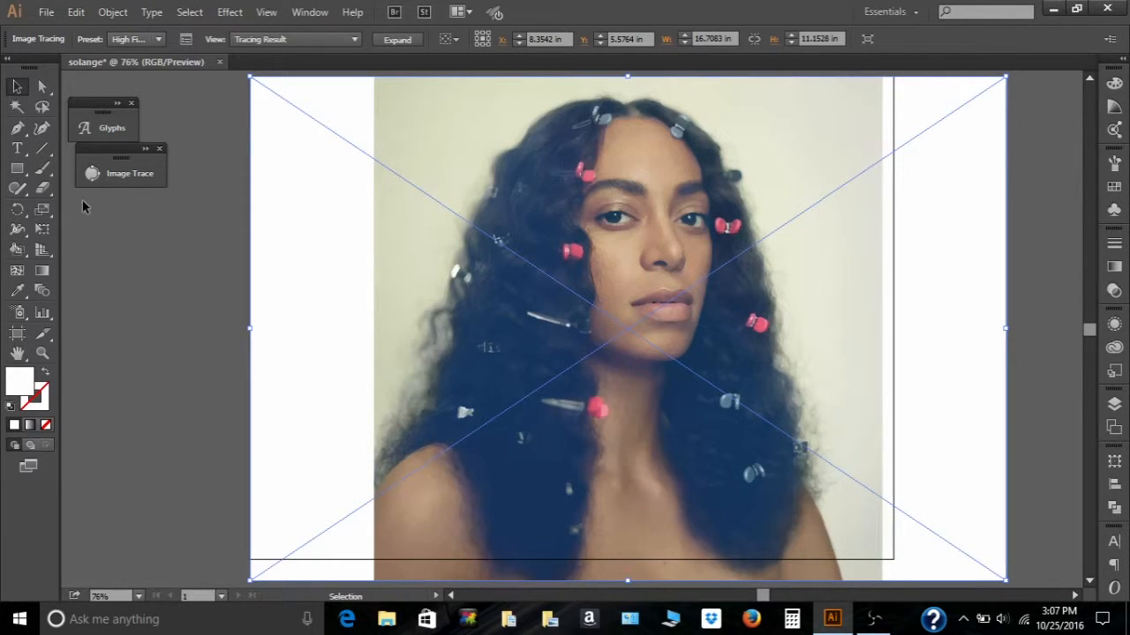
- Open the Image Trace panel and set the Paths slider to 60%
{"action": "left_click", "coordinate": [129, 179]}
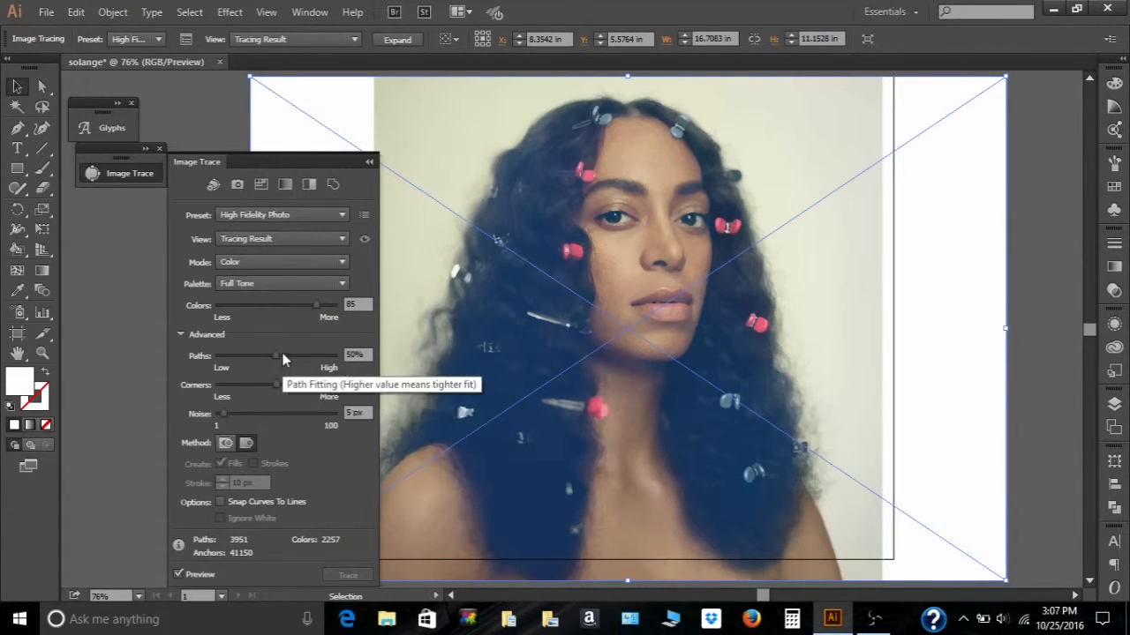
{"action": "left_click_drag", "start_coordinate": [274, 354], "coordinate": [259, 354]}
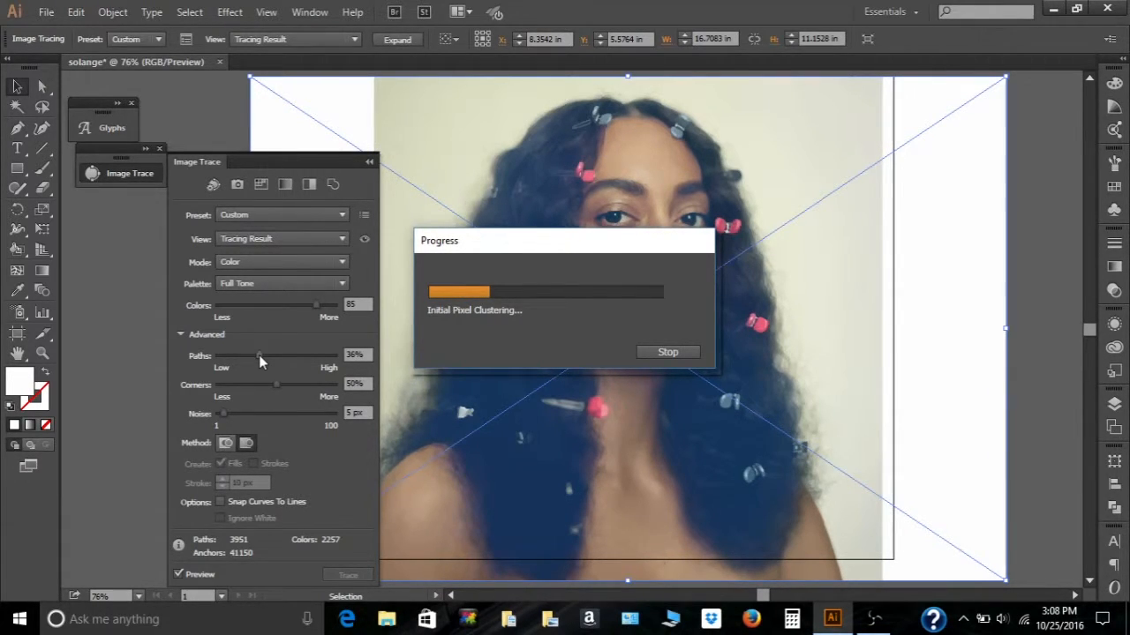
{"action": "left_click", "coordinate": [652, 352]}
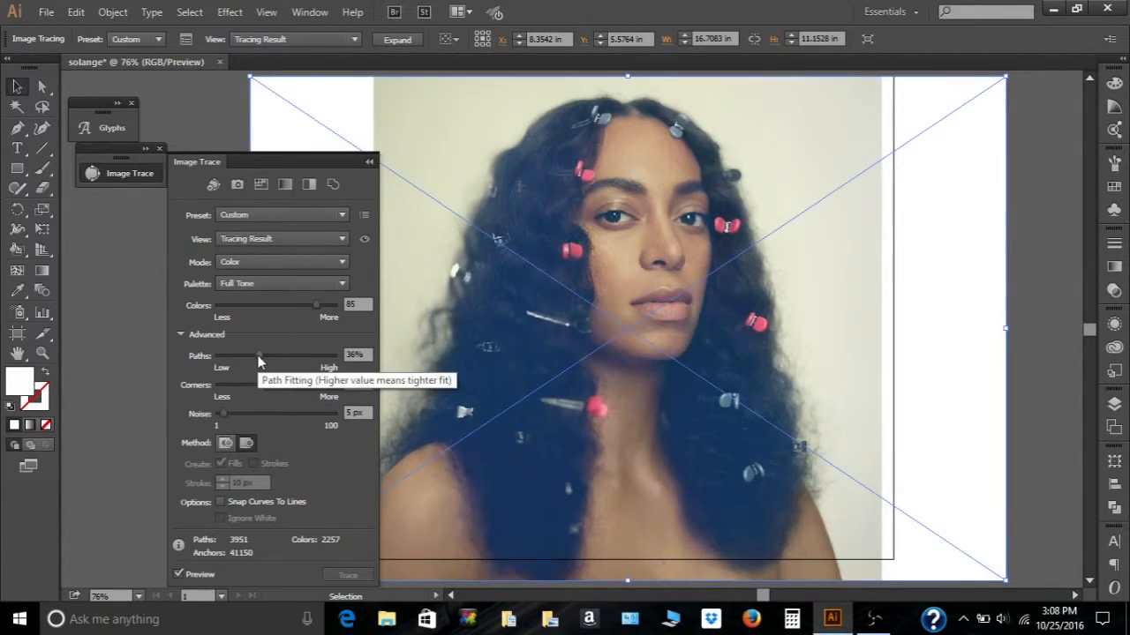
{"action": "left_click_drag", "start_coordinate": [280, 355], "coordinate": [284, 354]}
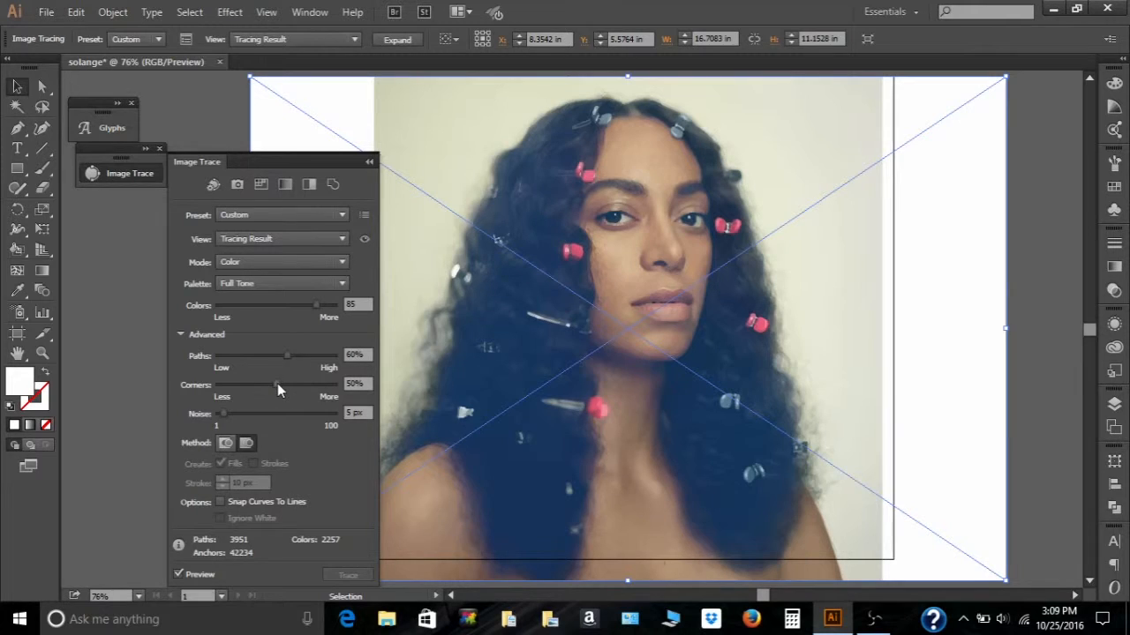
- Set Corners to 68% and Noise to 3 px in the Image Trace panel, then collapse the panel
{"action": "left_click_drag", "start_coordinate": [280, 385], "coordinate": [297, 386]}
{"action": "left_click_drag", "start_coordinate": [223, 413], "coordinate": [250, 413]}
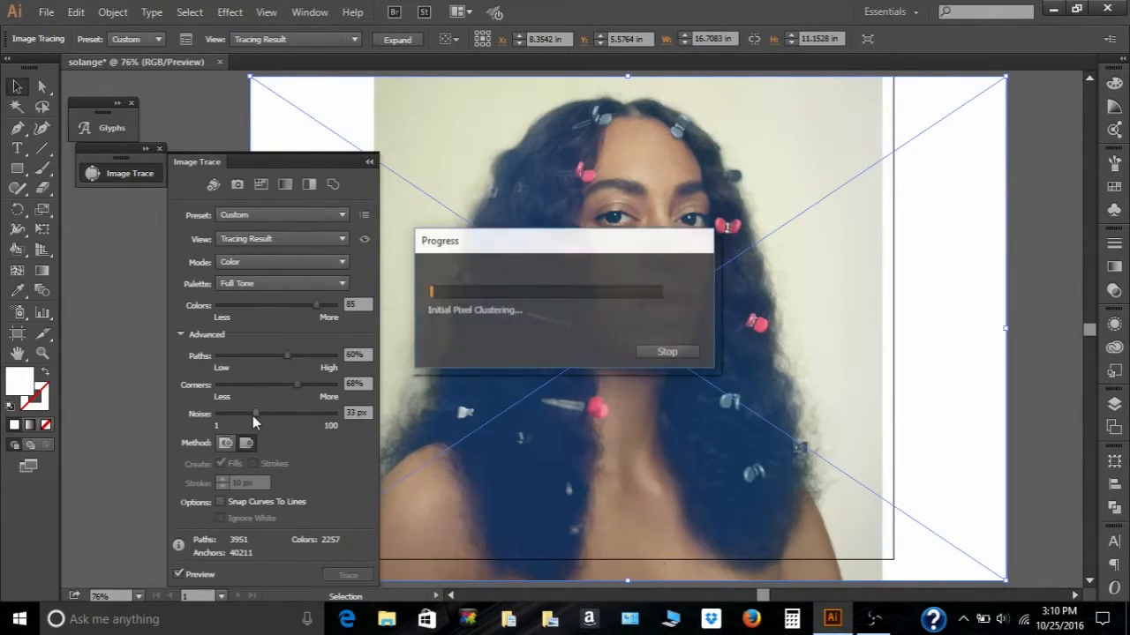
{"action": "left_click_drag", "start_coordinate": [252, 416], "coordinate": [229, 420]}
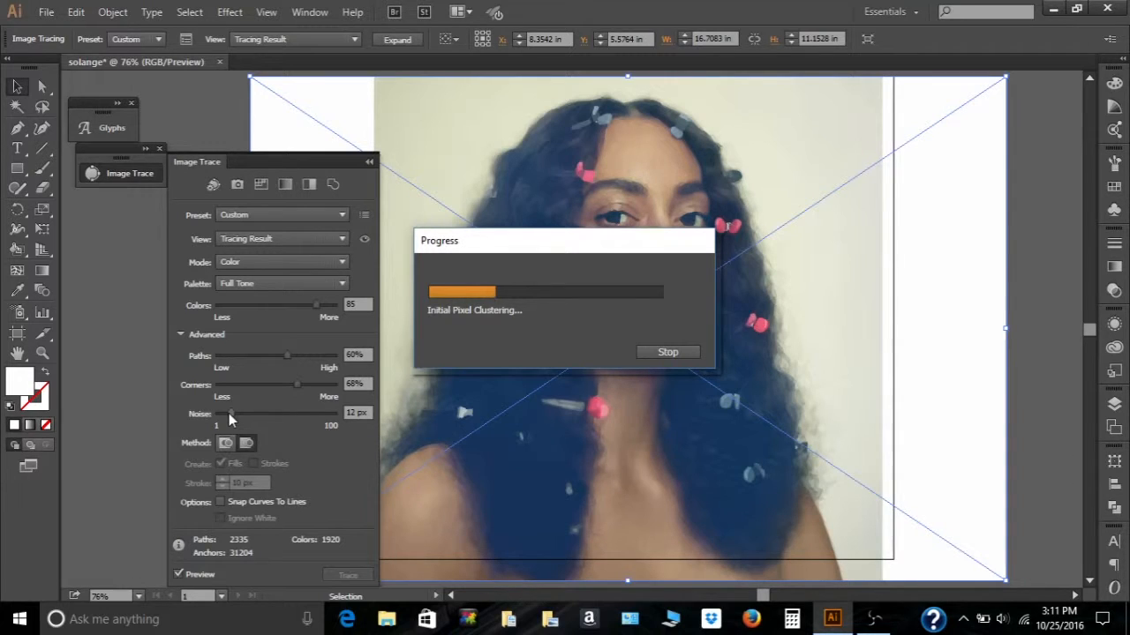
{"action": "left_click_drag", "start_coordinate": [231, 420], "coordinate": [223, 422]}
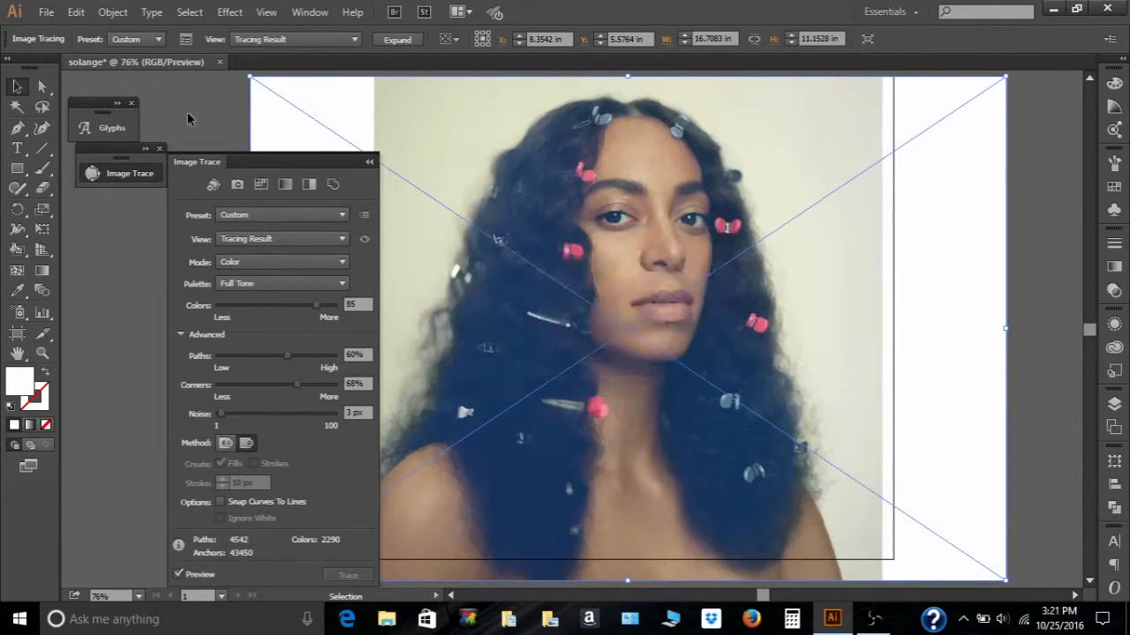
{"action": "left_click", "coordinate": [188, 119]}
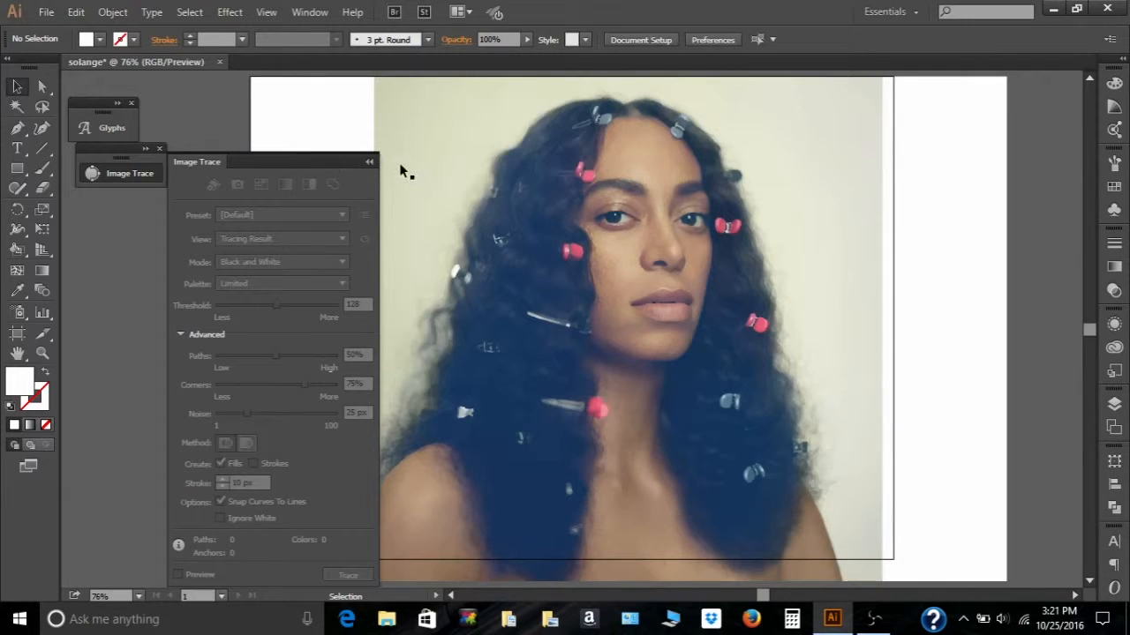
{"action": "left_click", "coordinate": [369, 161]}
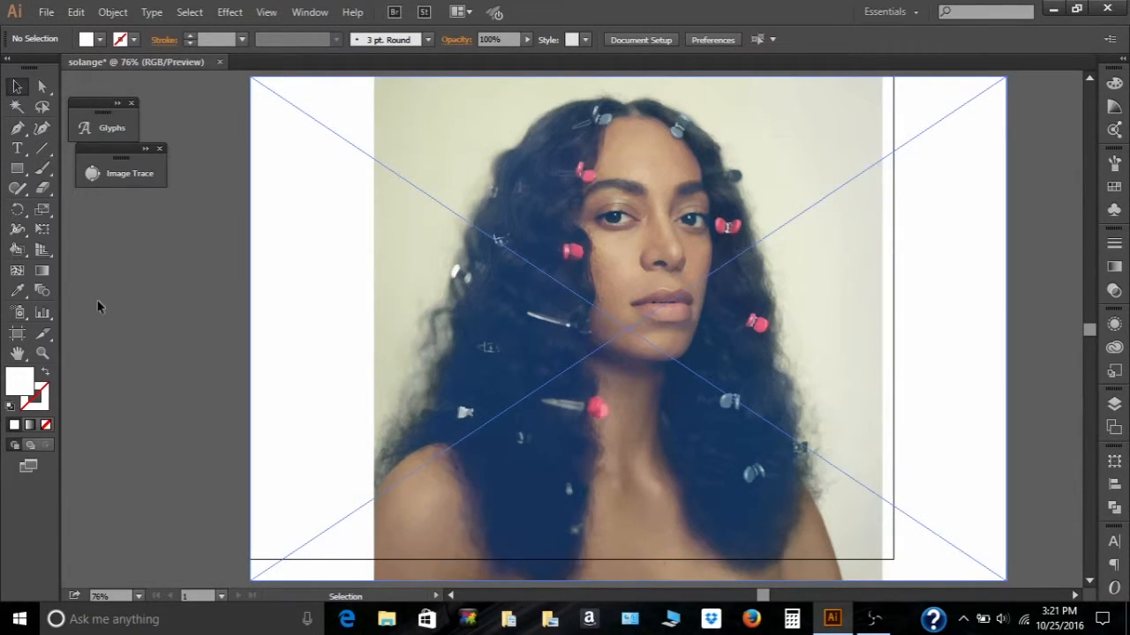
- Extend the artboard's bottom edge down to the bottom of the image with the Artboard tool
{"action": "left_click", "coordinate": [17, 333]}
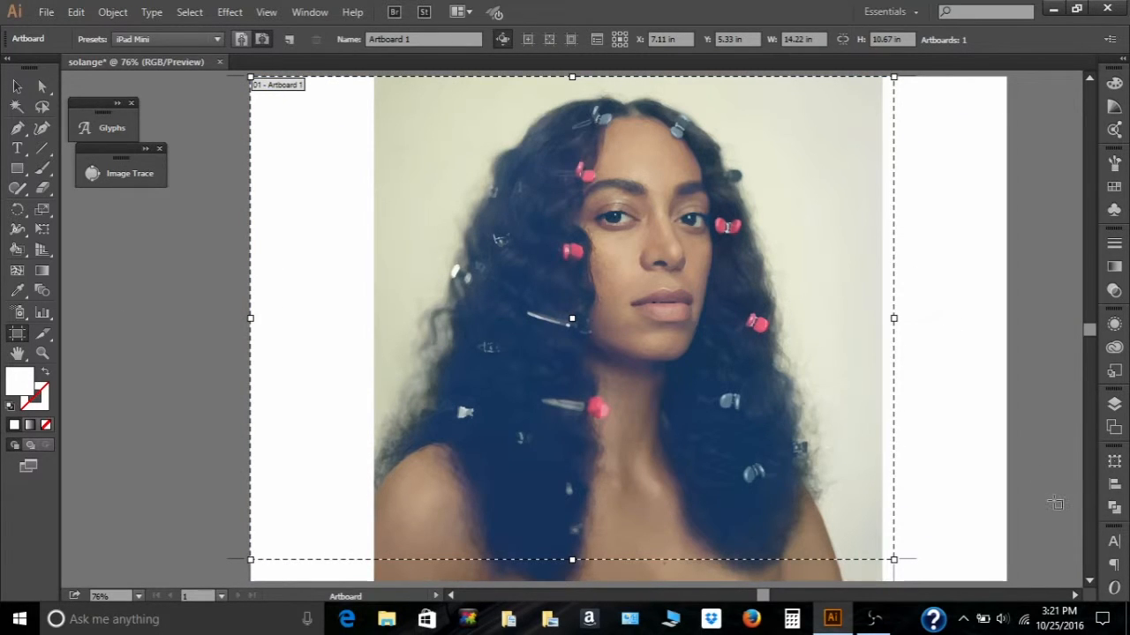
{"action": "left_click", "coordinate": [1092, 584]}
{"action": "left_click", "coordinate": [1094, 585]}
{"action": "left_click", "coordinate": [1093, 585]}
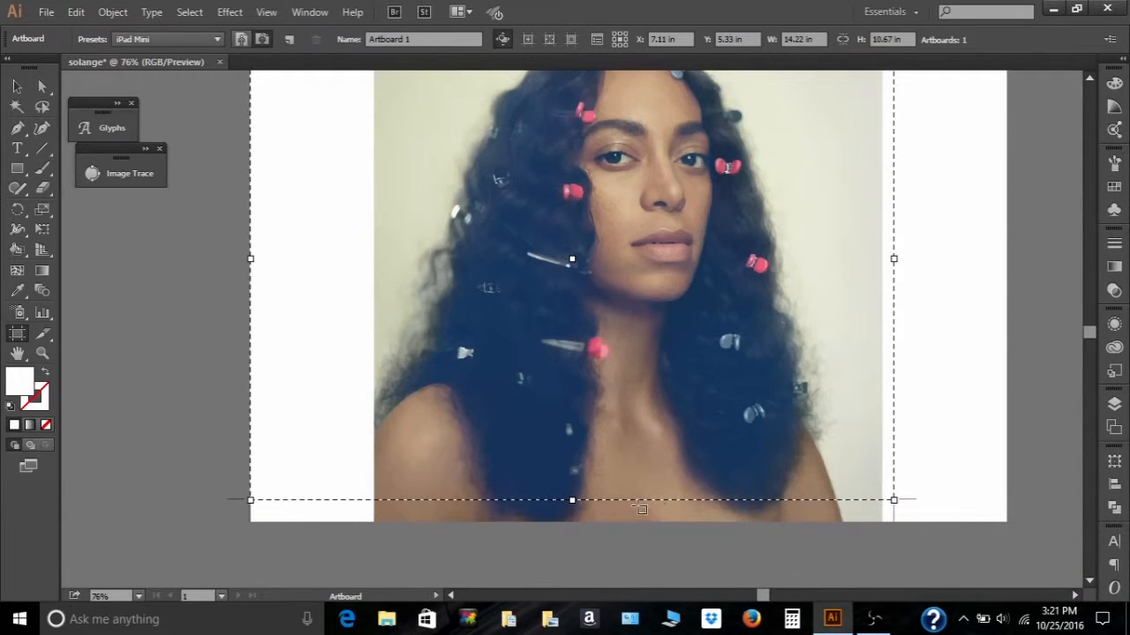
{"action": "left_click_drag", "start_coordinate": [573, 500], "coordinate": [573, 521]}
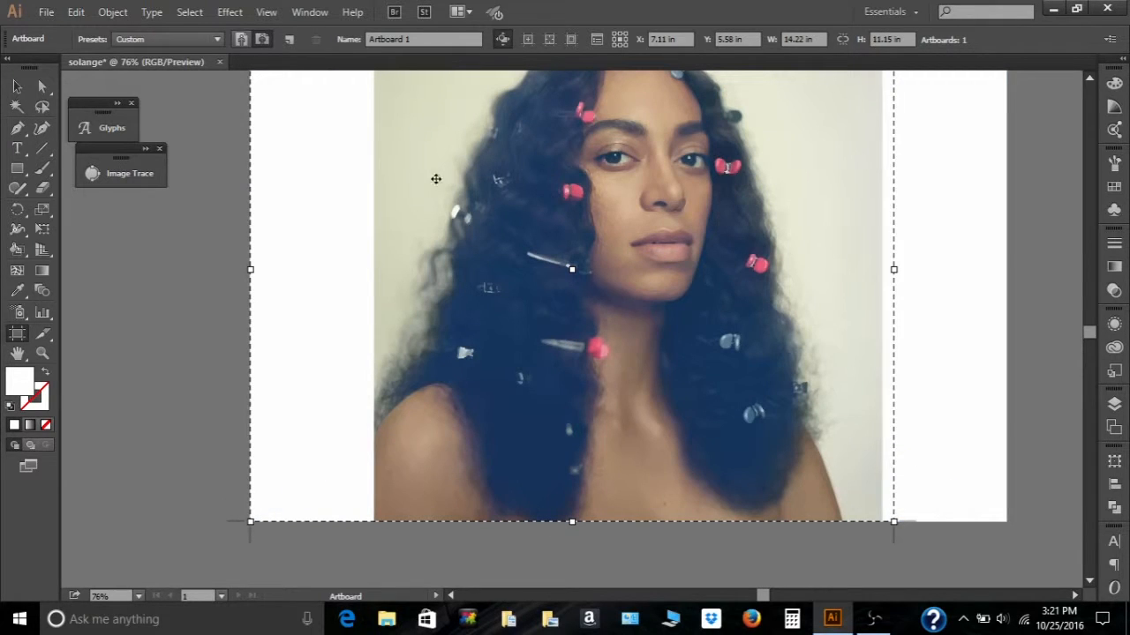
{"action": "left_click", "coordinate": [18, 87]}
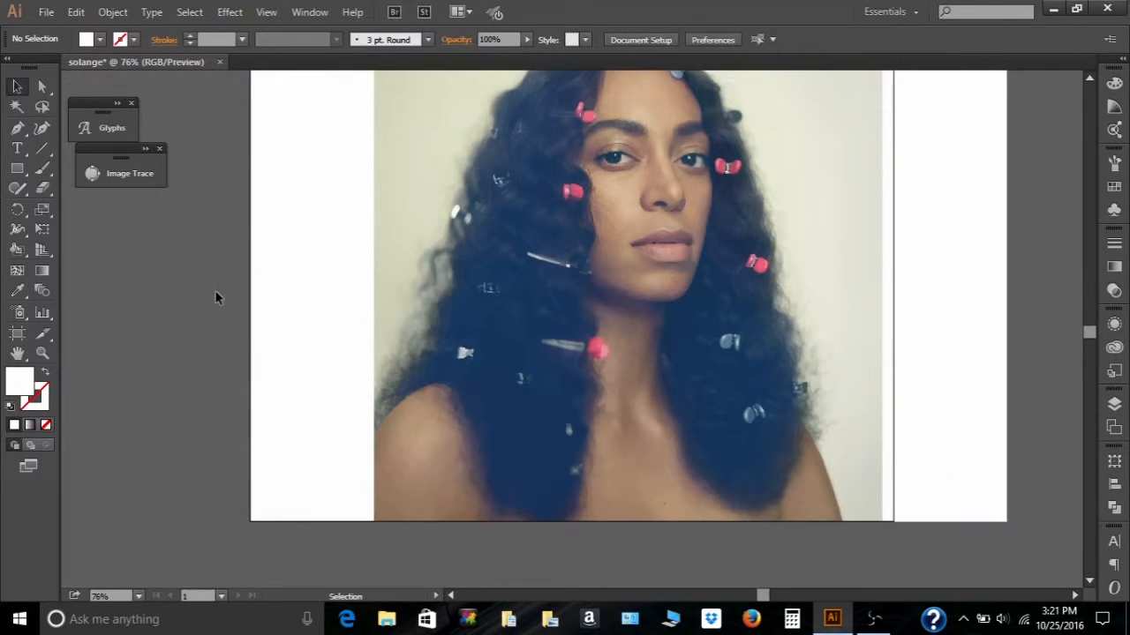
- Expand the selected tracing object into paths and deselect it
{"action": "left_click", "coordinate": [467, 206]}
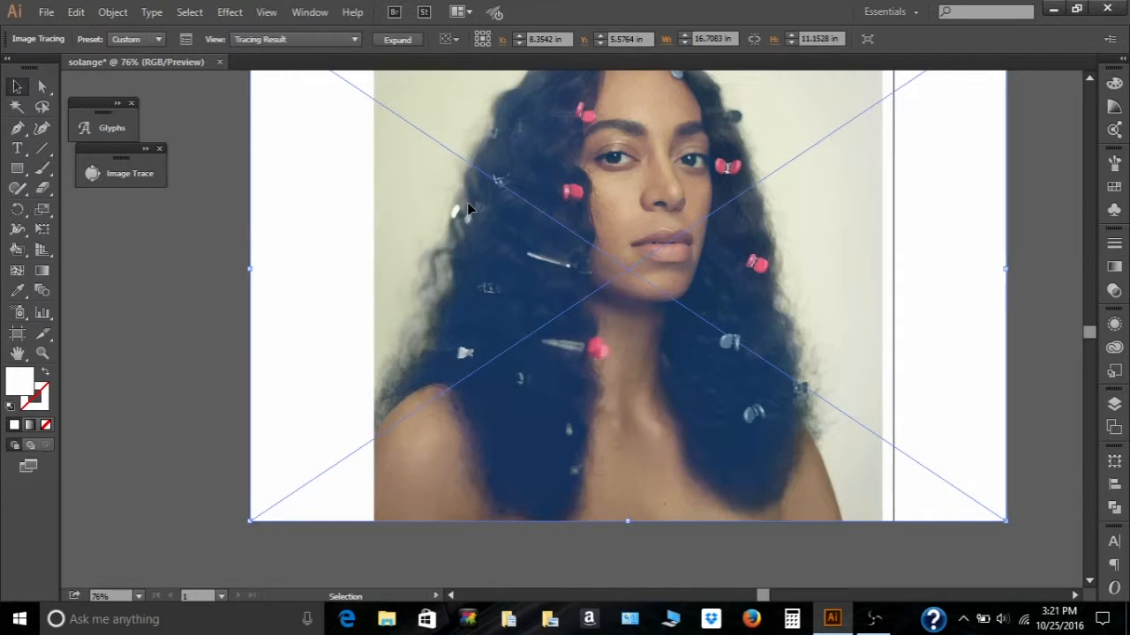
{"action": "left_click", "coordinate": [399, 40]}
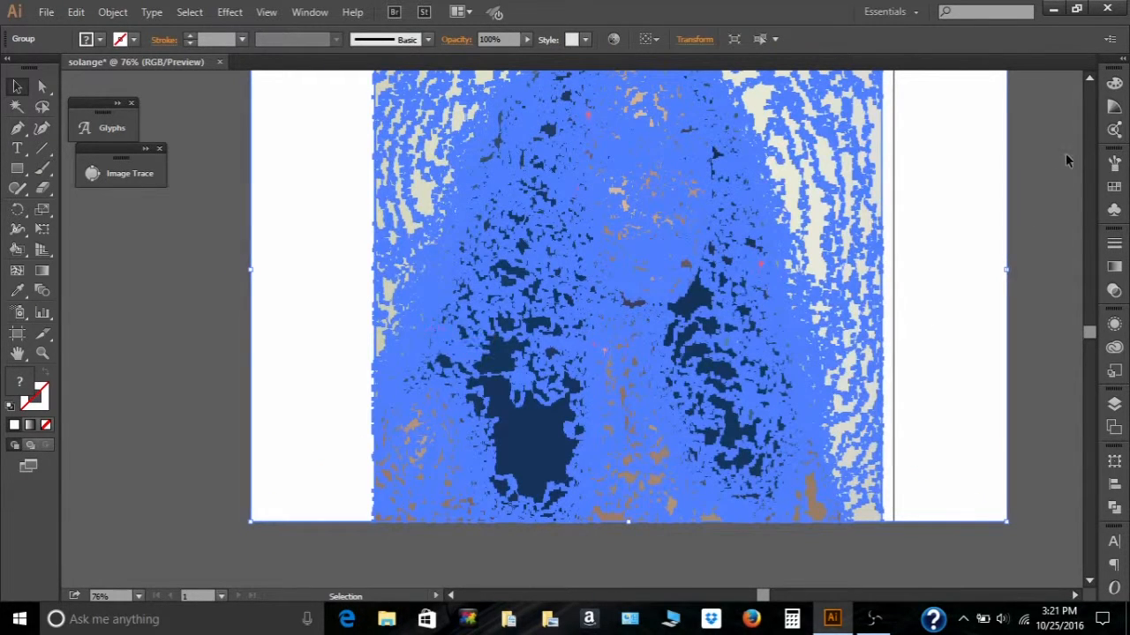
{"action": "left_click", "coordinate": [1091, 78]}
{"action": "left_click", "coordinate": [1091, 78]}
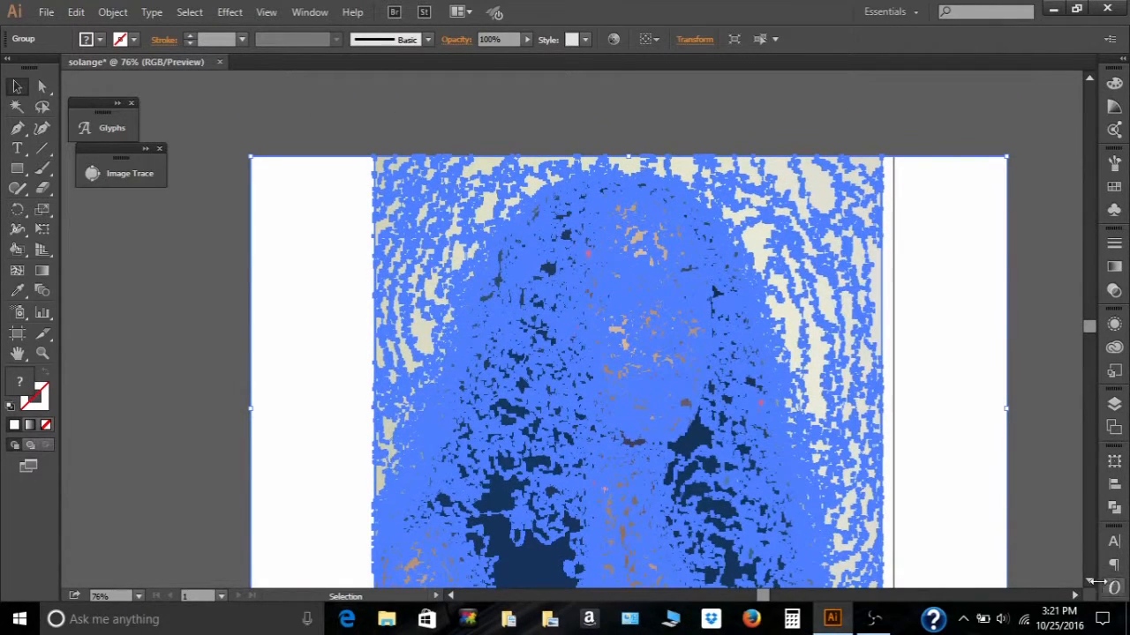
{"action": "left_click", "coordinate": [1089, 581]}
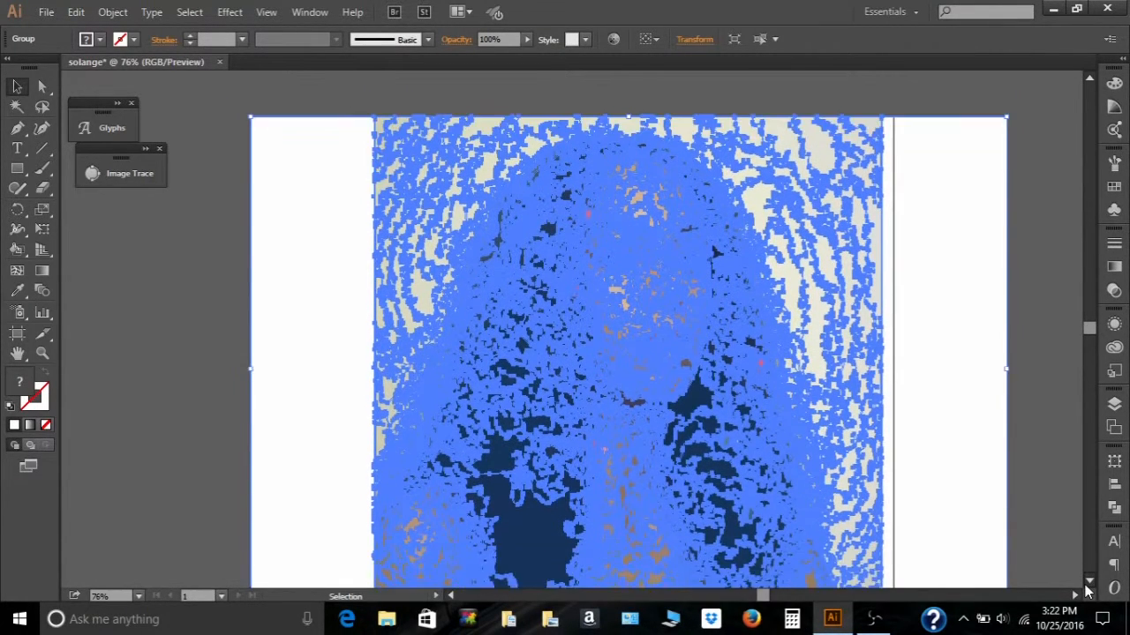
{"action": "left_click", "coordinate": [1089, 580]}
{"action": "left_click", "coordinate": [162, 288]}
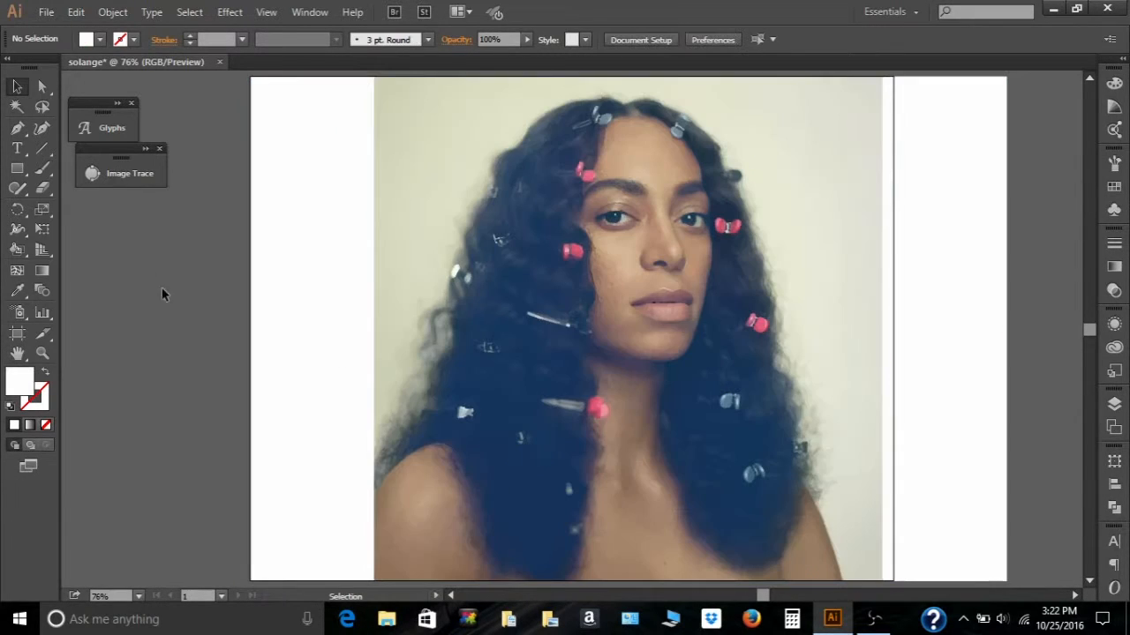
- Select the white background shape left of the photo with Direct Selection and delete it
{"action": "left_click", "coordinate": [267, 182]}
{"action": "left_click", "coordinate": [186, 180]}
{"action": "left_click", "coordinate": [44, 87]}
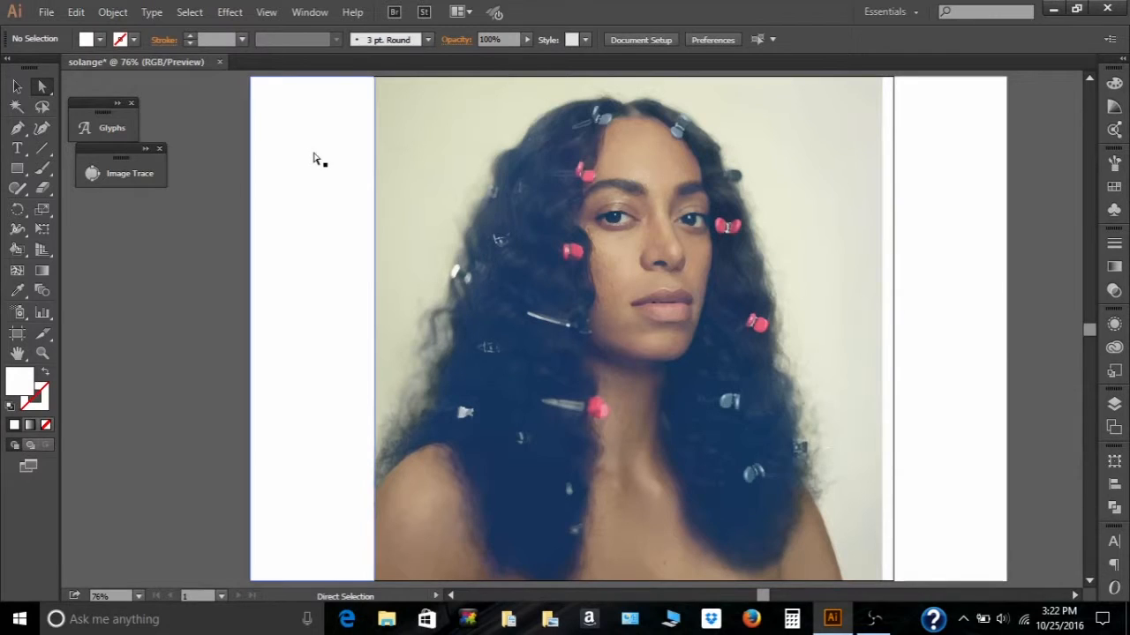
{"action": "left_click", "coordinate": [303, 157]}
{"action": "key", "text": "Delete"}
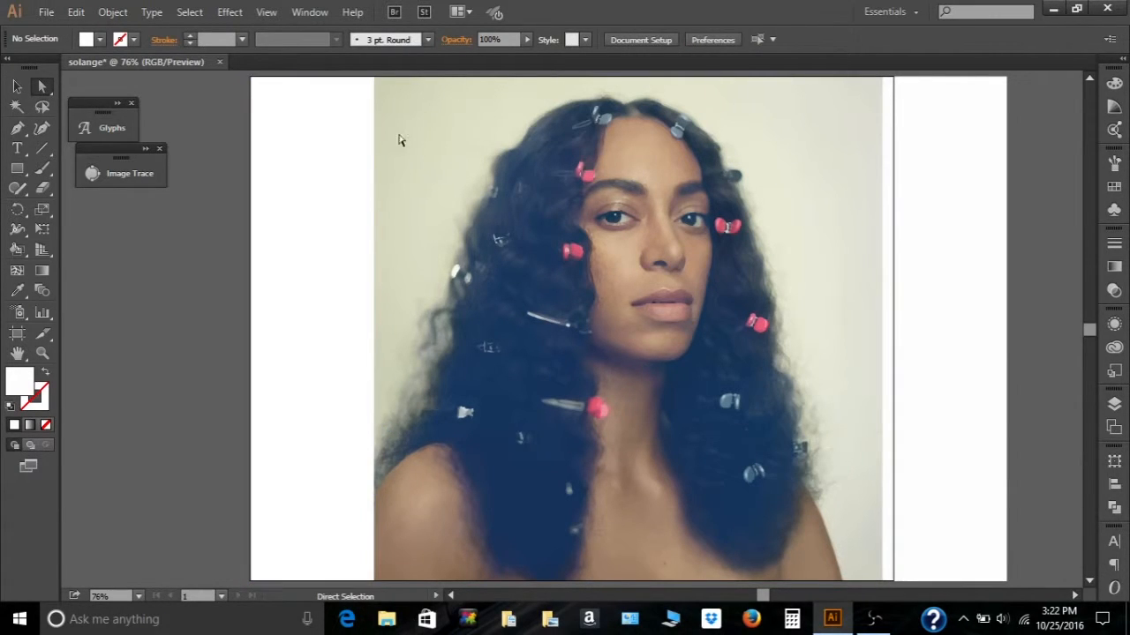
- Select the white background shape to the right of the photo and delete it
{"action": "left_click", "coordinate": [942, 196]}
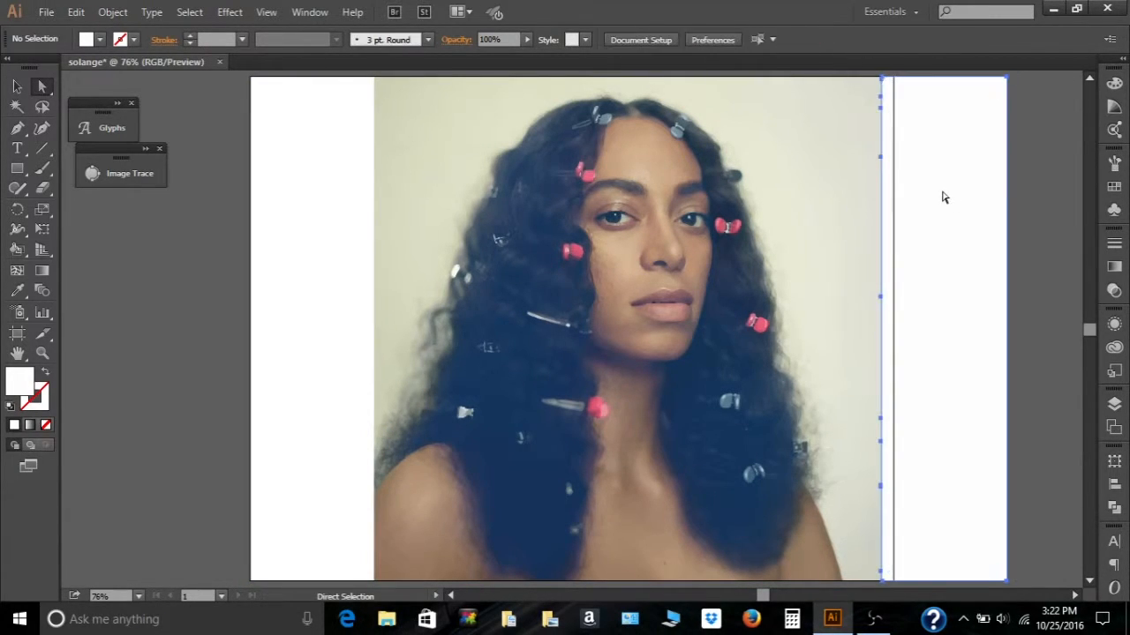
{"action": "key", "text": "Delete"}
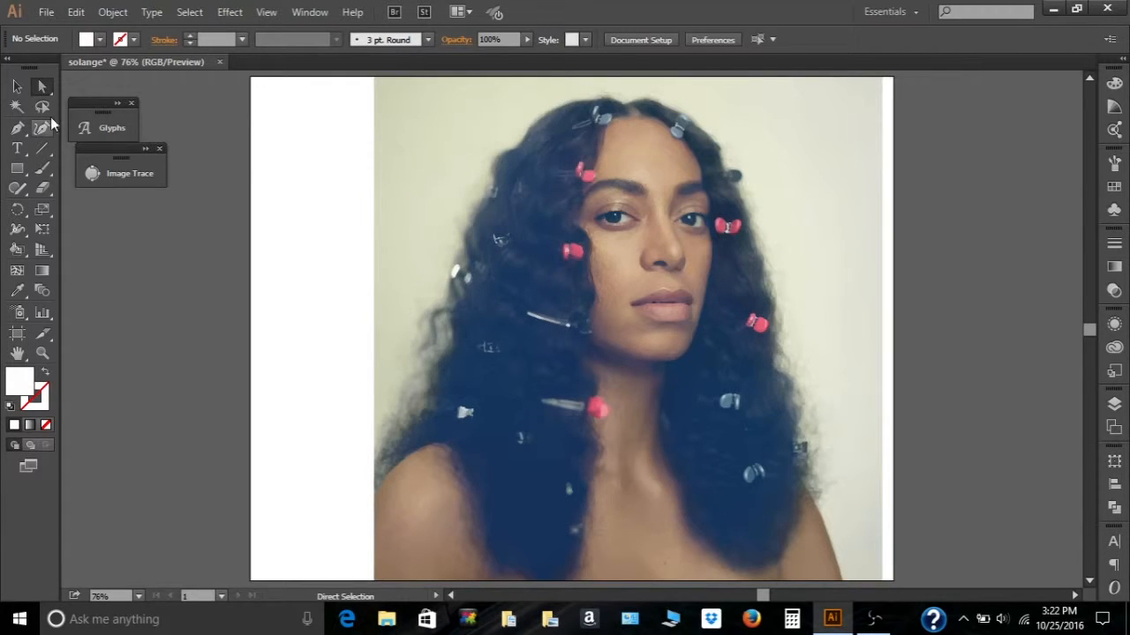
- Move the traced artwork left by about 1.07 in with the Selection tool
{"action": "left_click", "coordinate": [16, 87]}
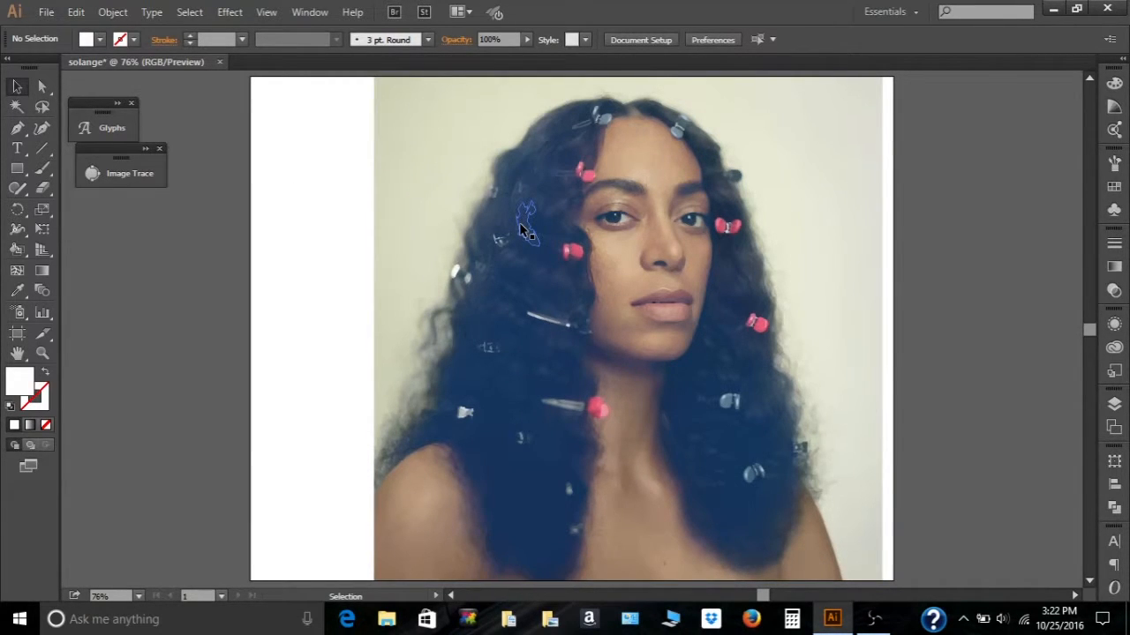
{"action": "left_click_drag", "start_coordinate": [521, 227], "coordinate": [467, 222]}
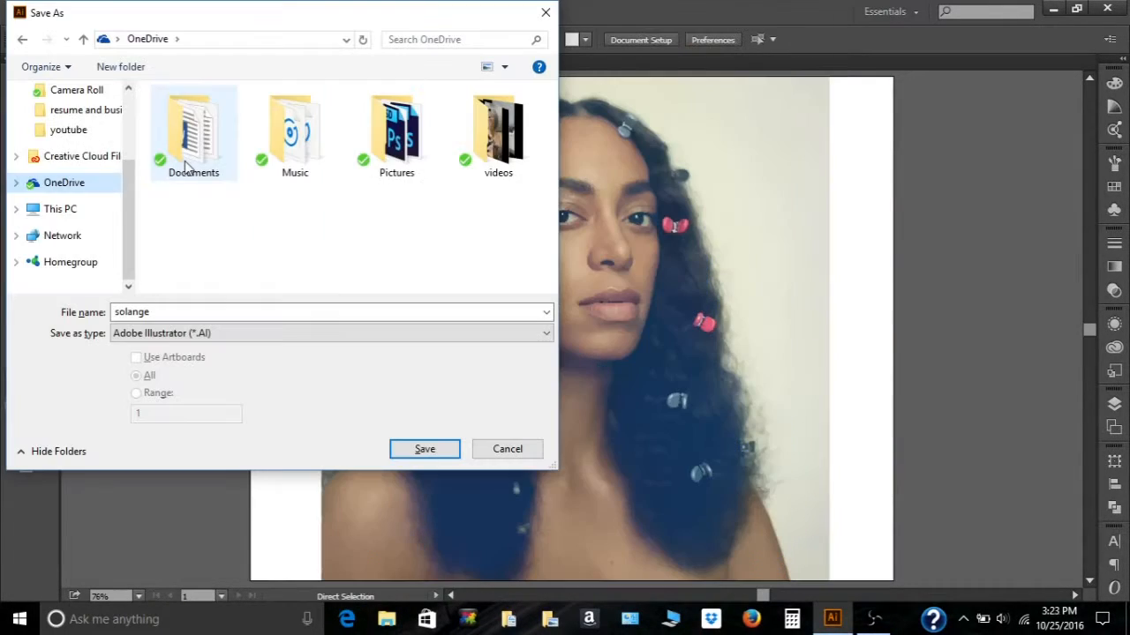
- Save the document as solange in Adobe Illustrator format
{"action": "double_click", "coordinate": [188, 148]}
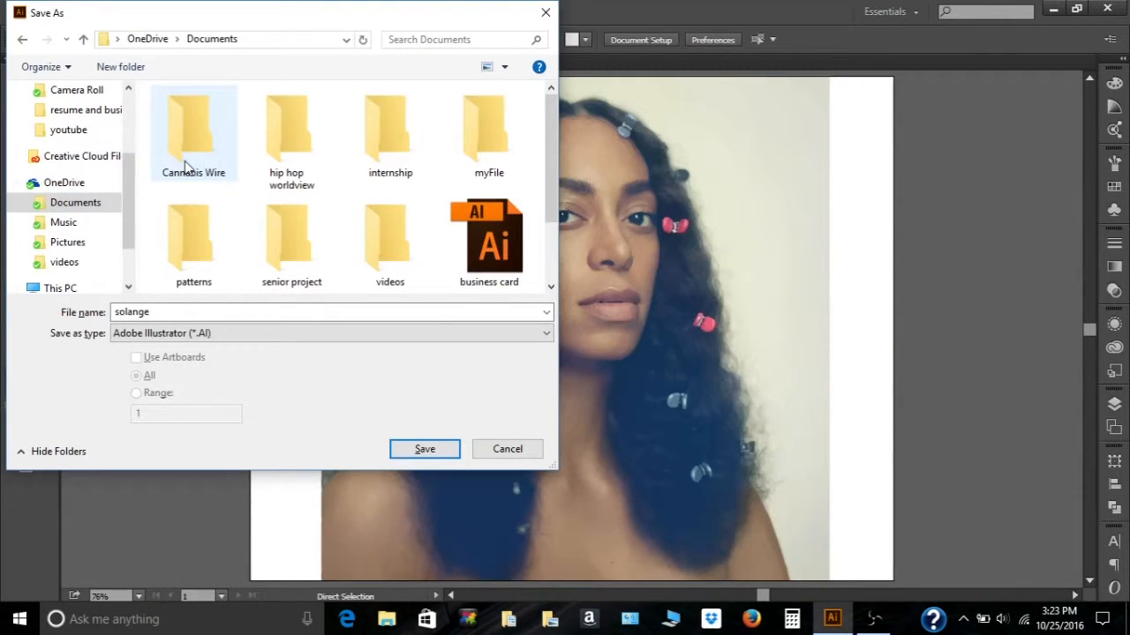
{"action": "left_click", "coordinate": [430, 456]}
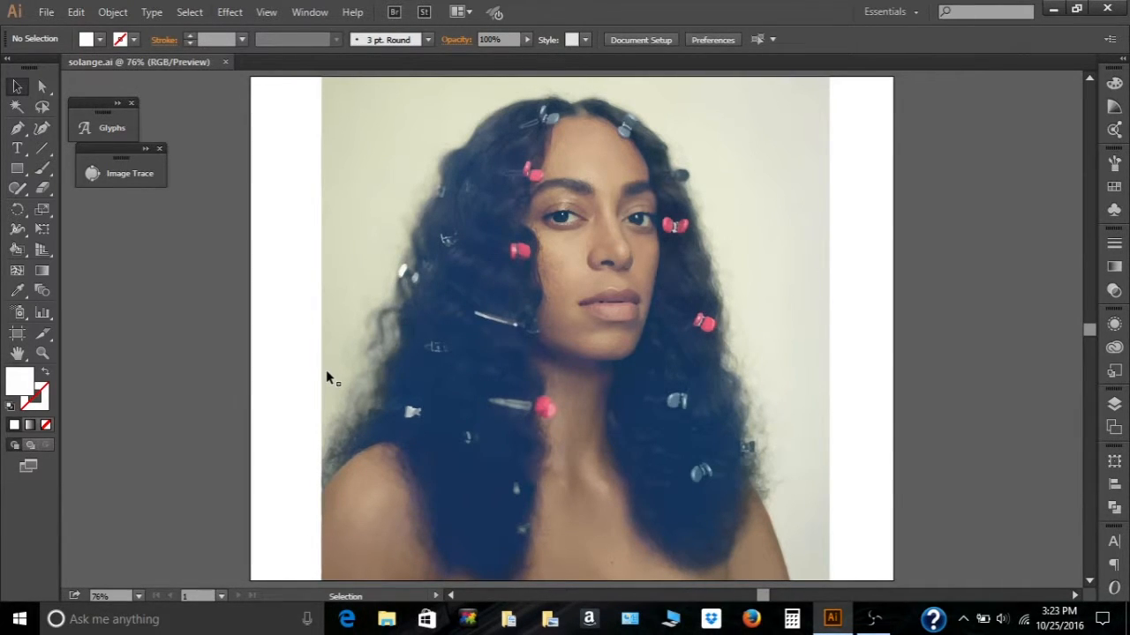
{"action": "left_click", "coordinate": [229, 11]}
{"action": "mouse_move", "coordinate": [253, 292]}
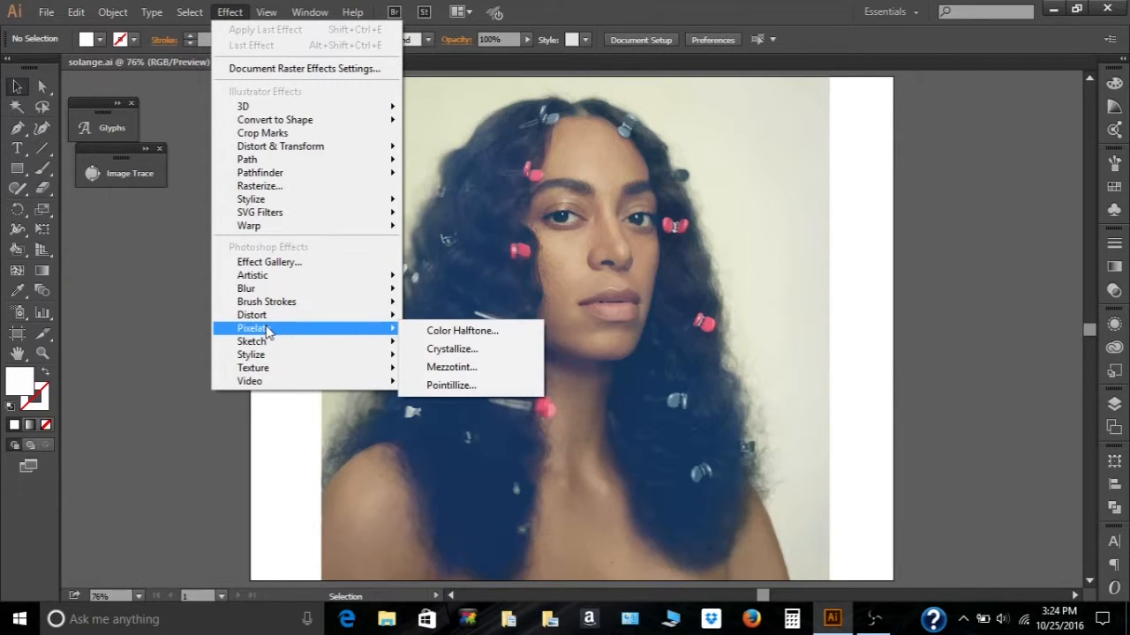
{"action": "mouse_move", "coordinate": [267, 345]}
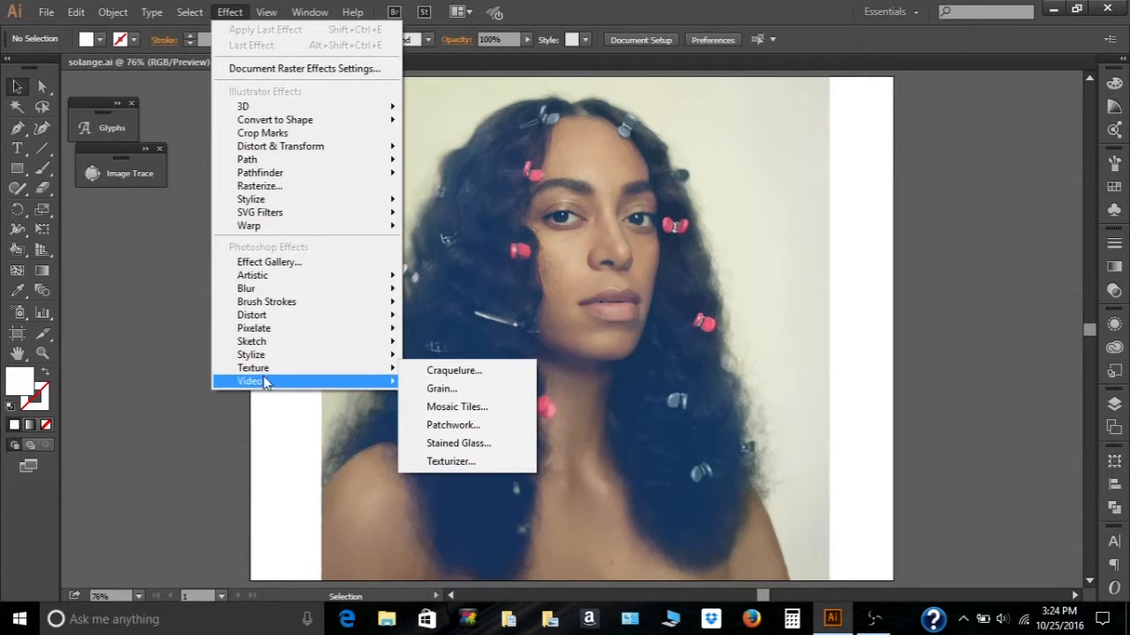
{"action": "left_click", "coordinate": [300, 263]}
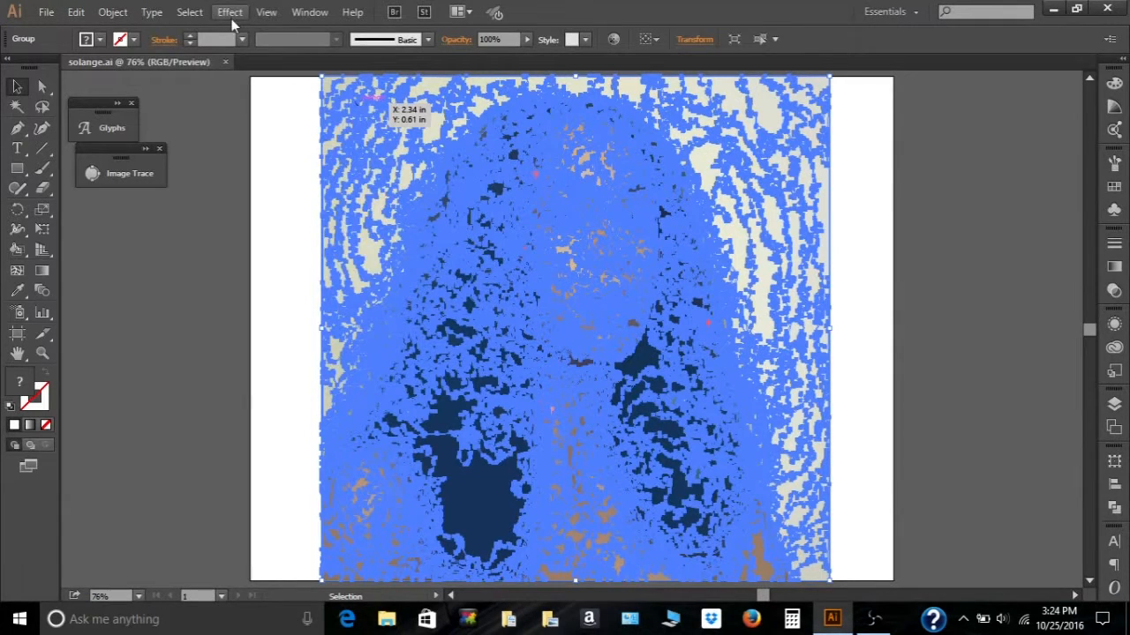
- Open the Effect Gallery for the selected traced artwork and expand the Artistic filters
{"action": "left_click", "coordinate": [230, 14]}
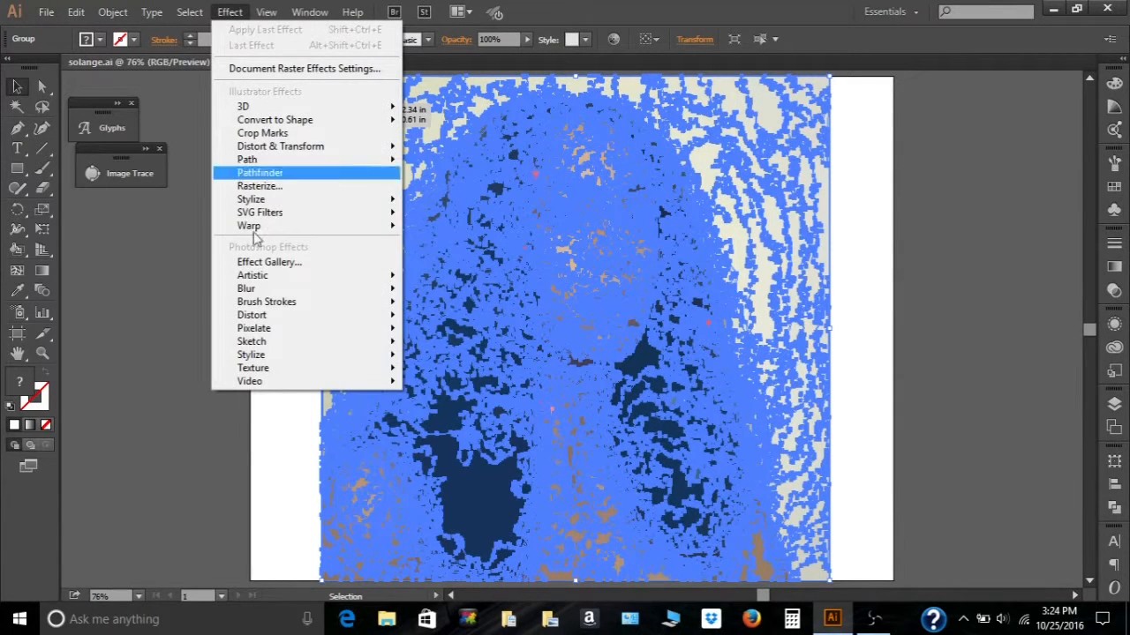
{"action": "left_click", "coordinate": [280, 264]}
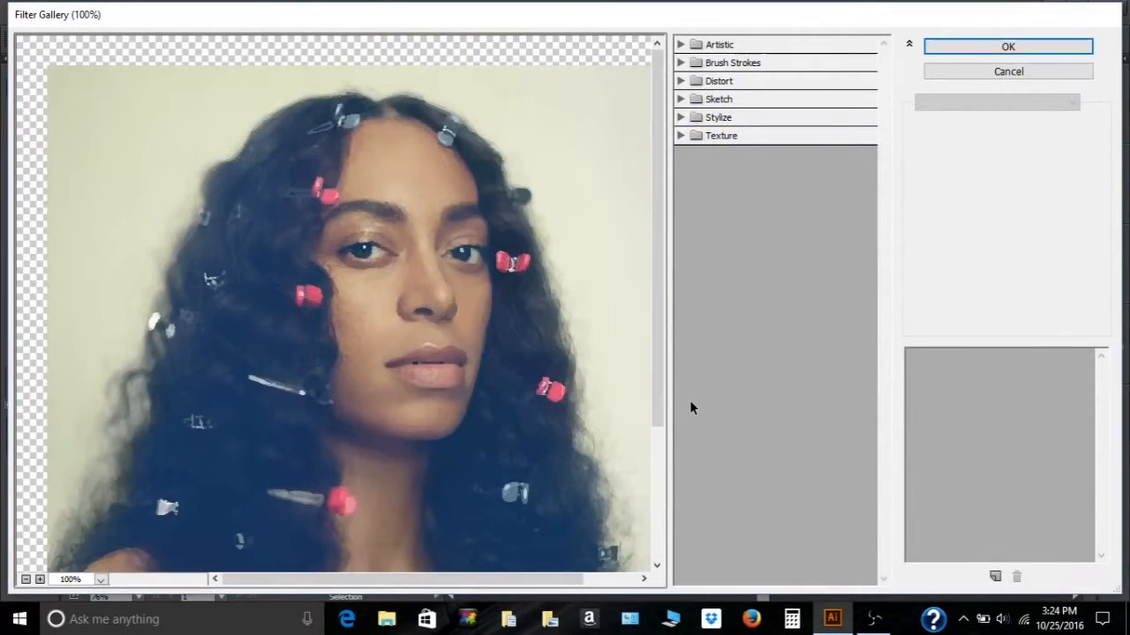
{"action": "left_click_drag", "start_coordinate": [663, 269], "coordinate": [658, 336]}
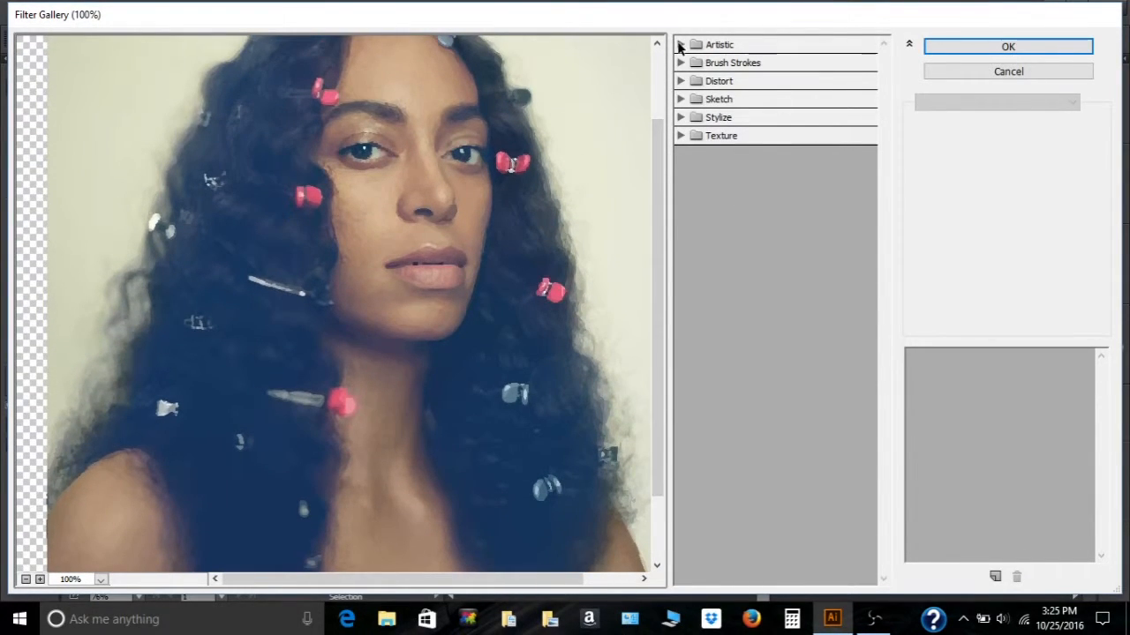
{"action": "left_click", "coordinate": [680, 45]}
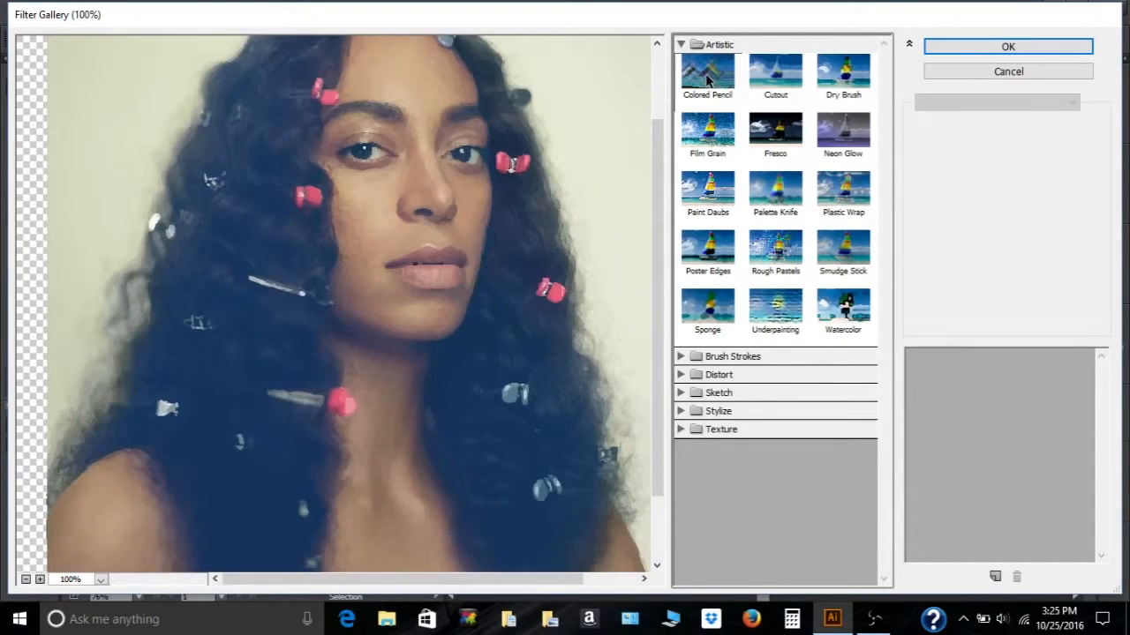
- Preview each Artistic filter in the Effect Gallery, from Colored Pencil through Smudge Stick
{"action": "left_click", "coordinate": [706, 80]}
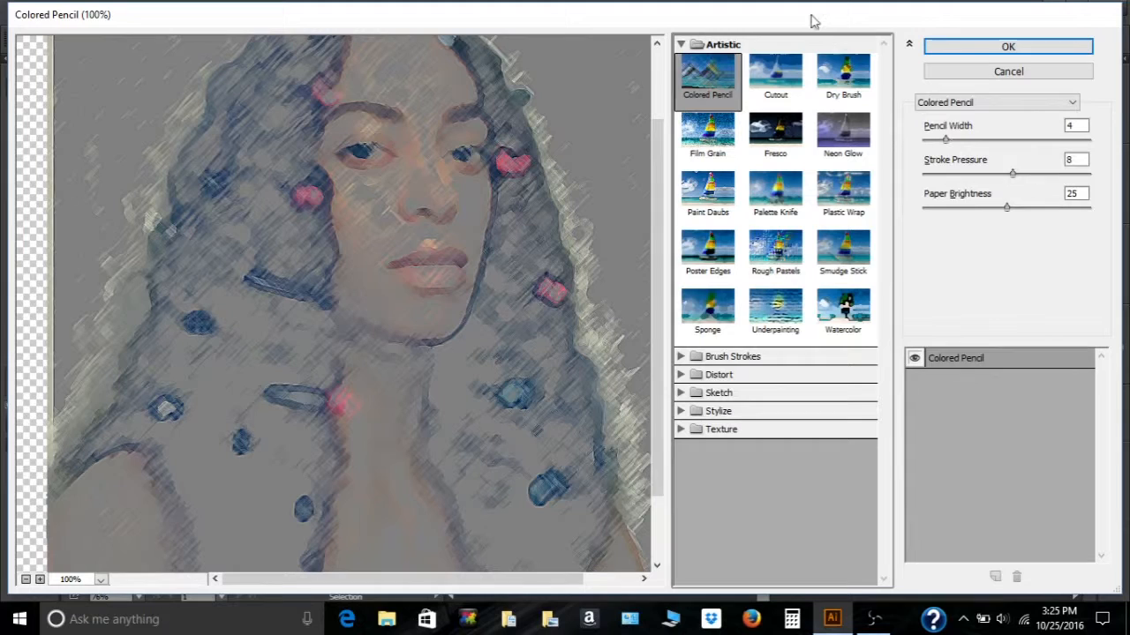
{"action": "left_click", "coordinate": [781, 81]}
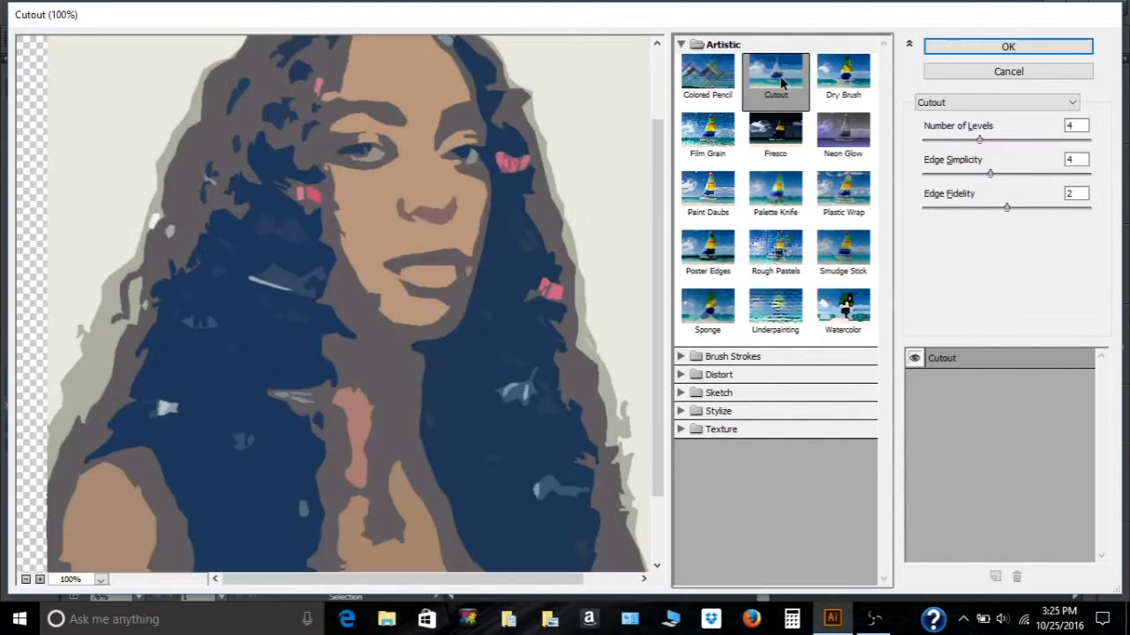
{"action": "left_click", "coordinate": [842, 79]}
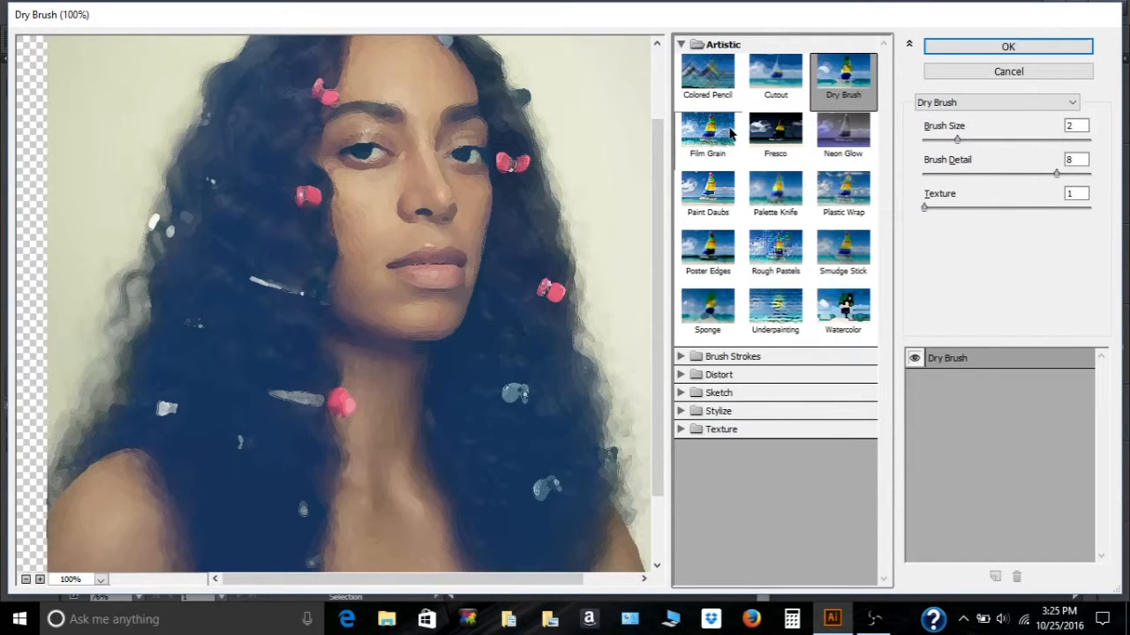
{"action": "left_click", "coordinate": [726, 135]}
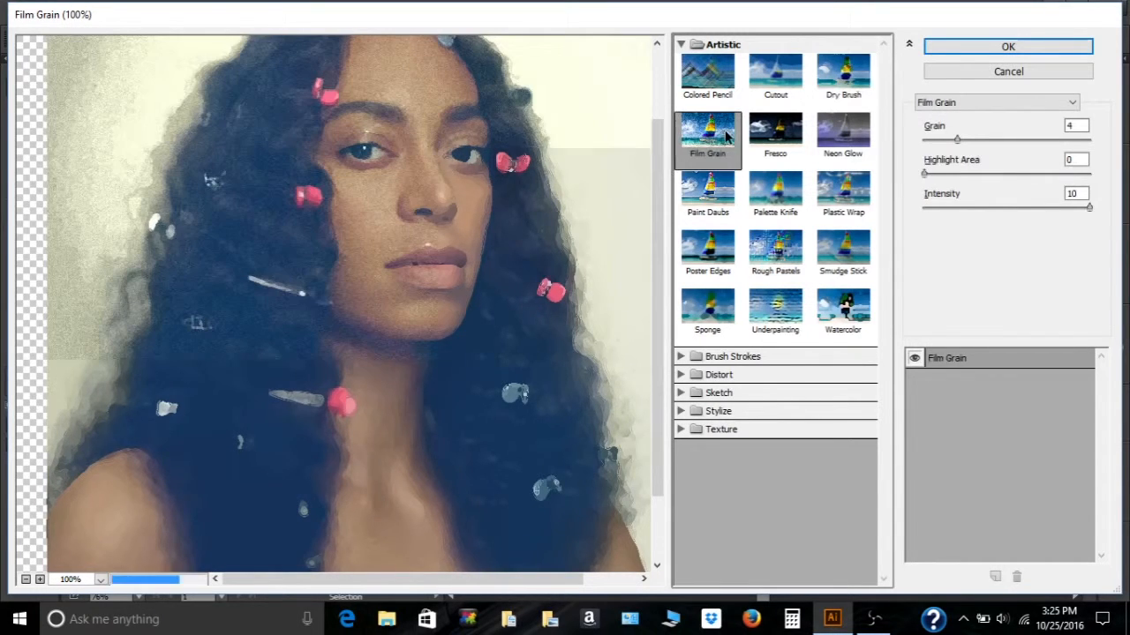
{"action": "left_click", "coordinate": [772, 141]}
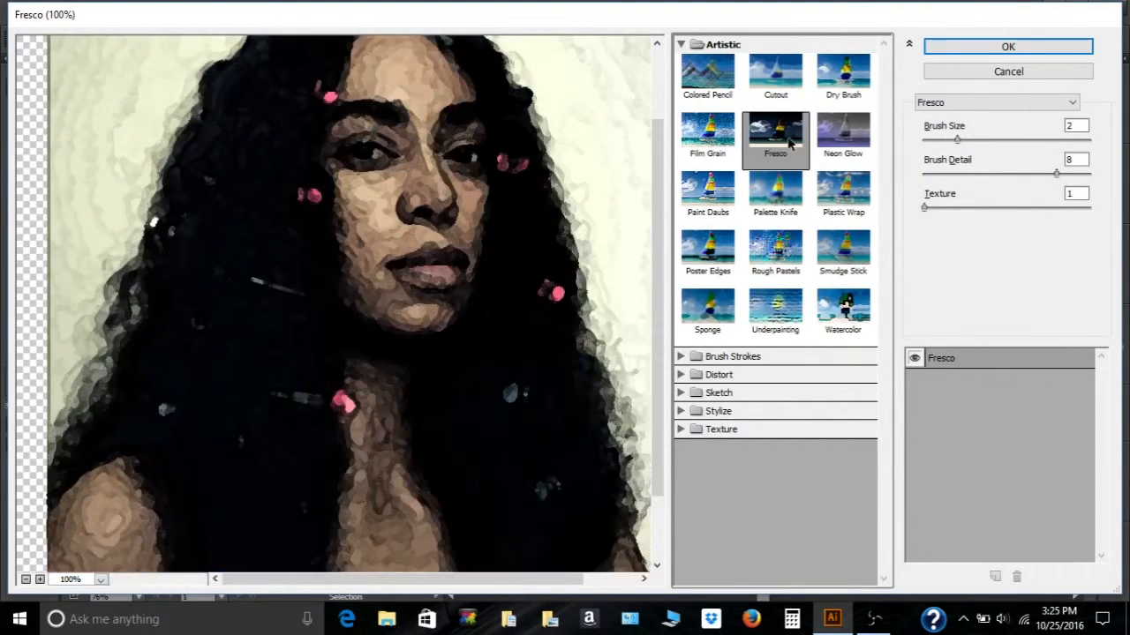
{"action": "left_click", "coordinate": [825, 141]}
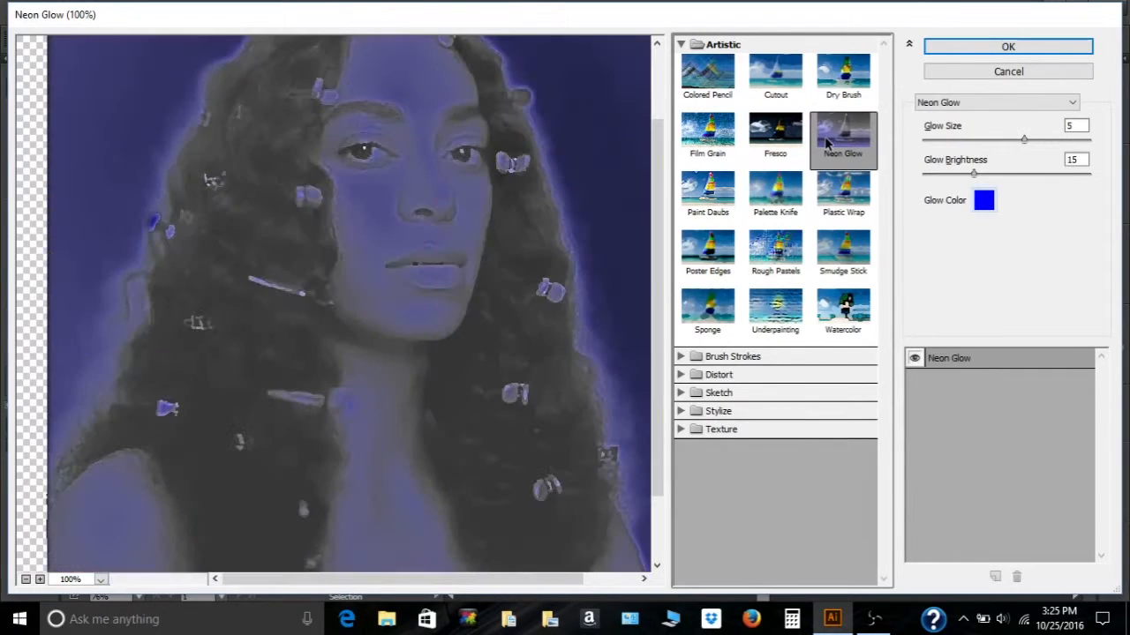
{"action": "left_click", "coordinate": [715, 207]}
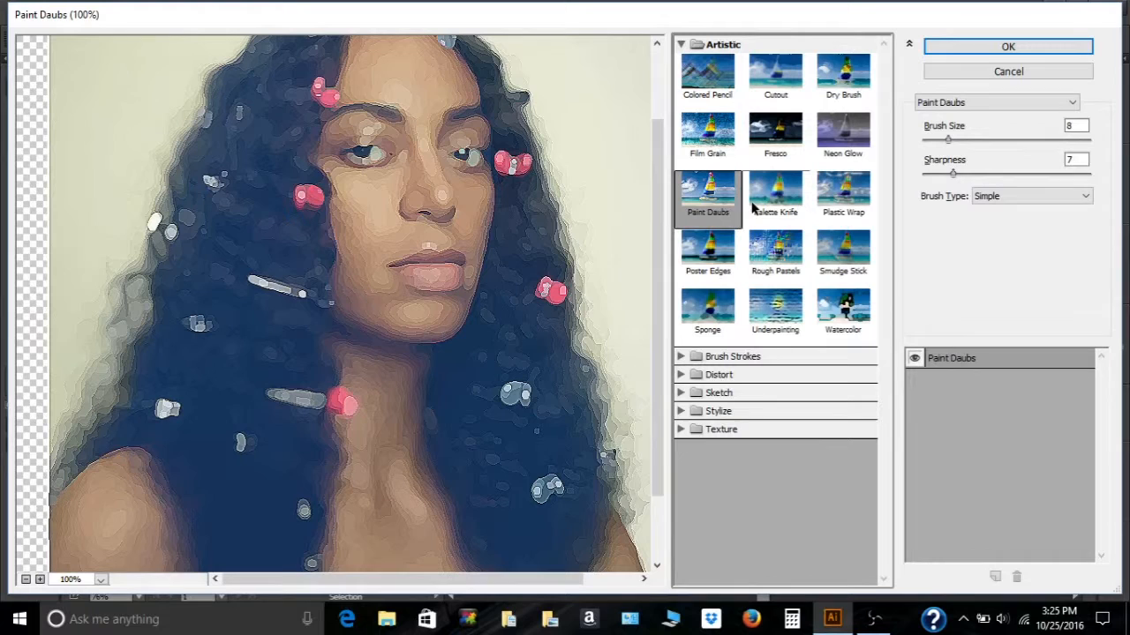
{"action": "left_click", "coordinate": [753, 206]}
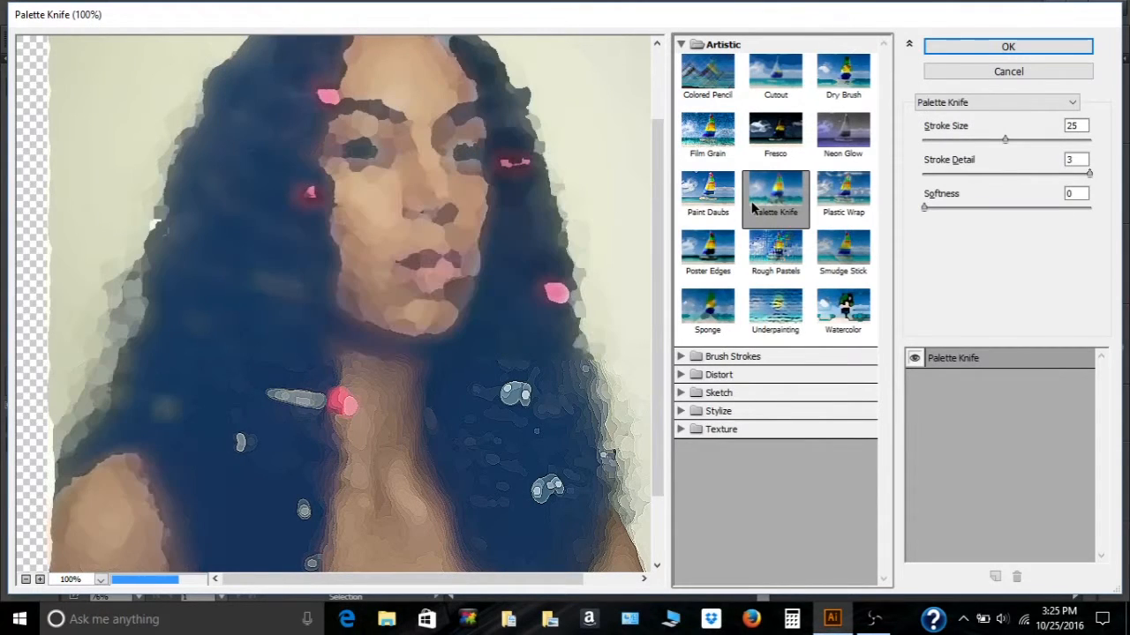
{"action": "left_click", "coordinate": [847, 192]}
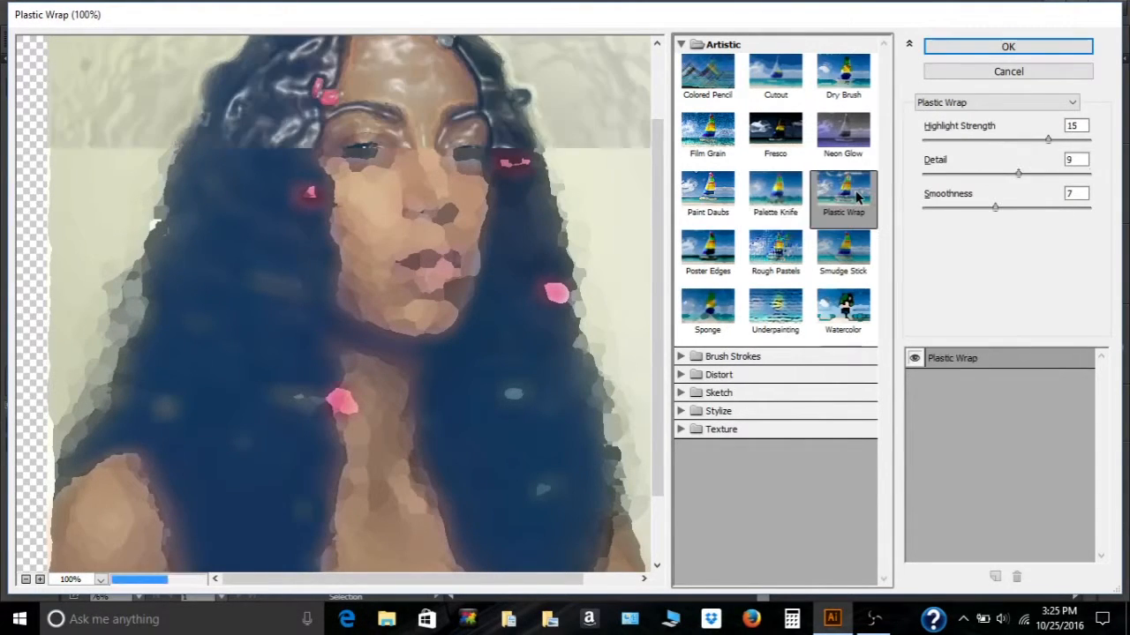
{"action": "left_click", "coordinate": [711, 265]}
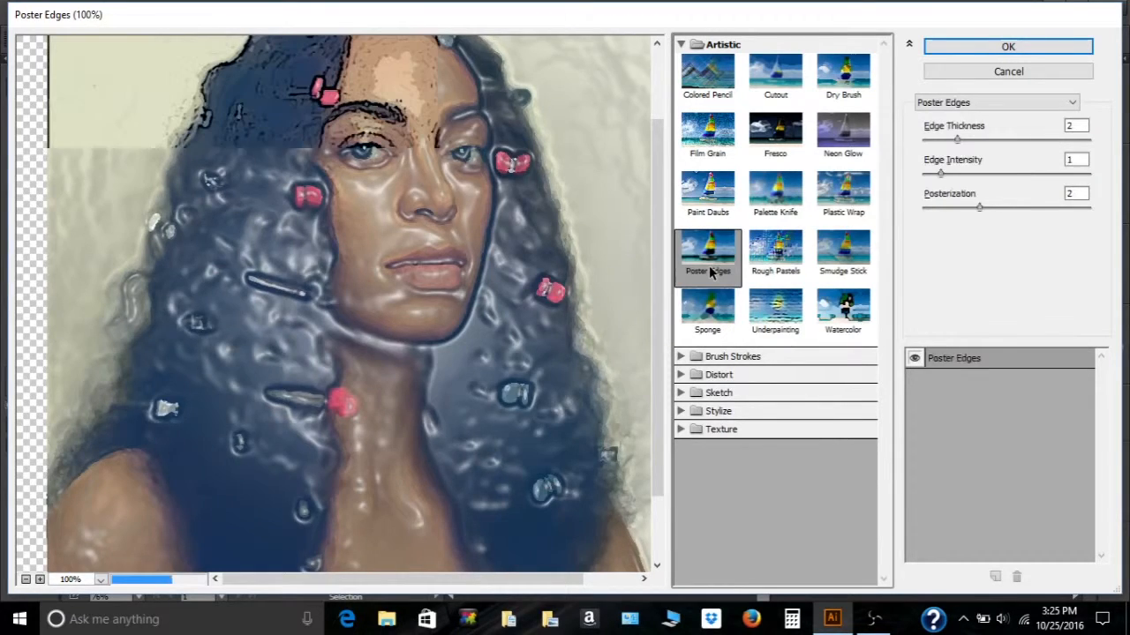
{"action": "left_click", "coordinate": [768, 263]}
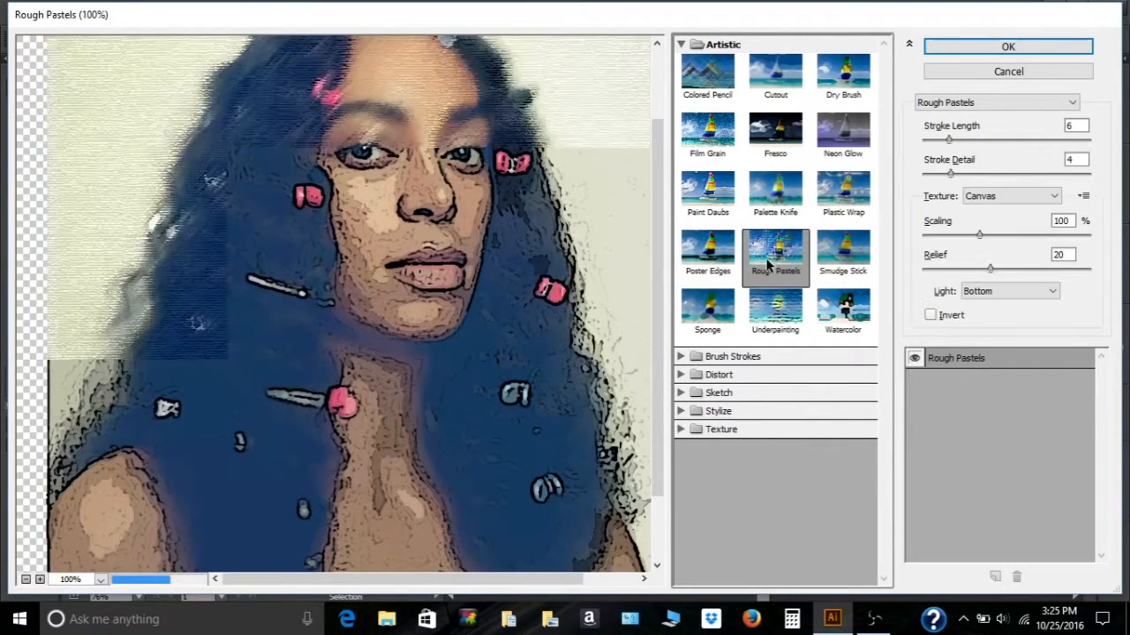
{"action": "left_click", "coordinate": [830, 257]}
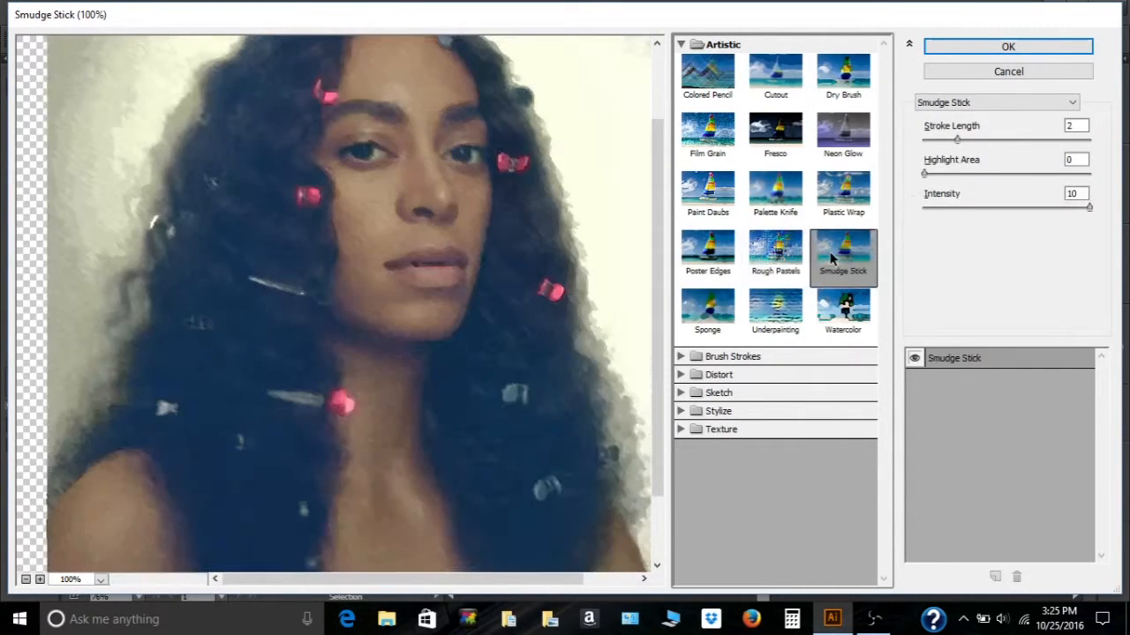
- Apply the Angled Strokes brush stroke filter and set Direction Balance to 46 and Sharpness to 4
{"action": "left_click", "coordinate": [733, 356]}
{"action": "left_click", "coordinate": [787, 112]}
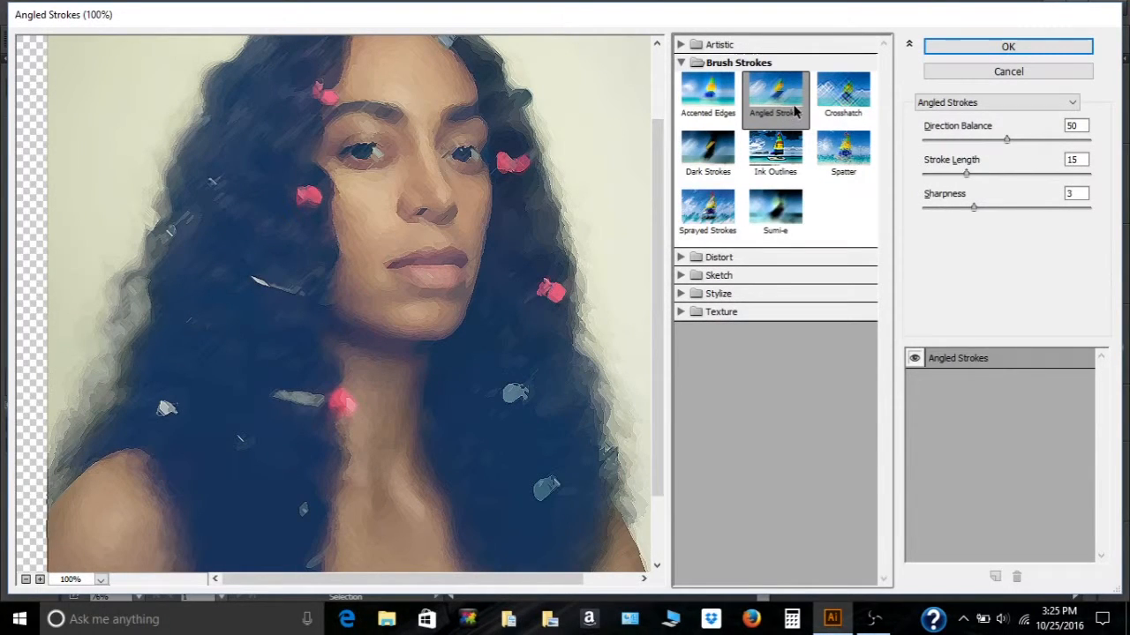
{"action": "left_click_drag", "start_coordinate": [1004, 138], "coordinate": [998, 138]}
{"action": "mouse_move", "coordinate": [973, 205]}
{"action": "left_mouse_down"}
{"action": "mouse_move", "coordinate": [1015, 208]}
{"action": "mouse_move", "coordinate": [988, 219]}
{"action": "left_mouse_up"}
{"action": "left_click_drag", "start_coordinate": [966, 172], "coordinate": [926, 177]}
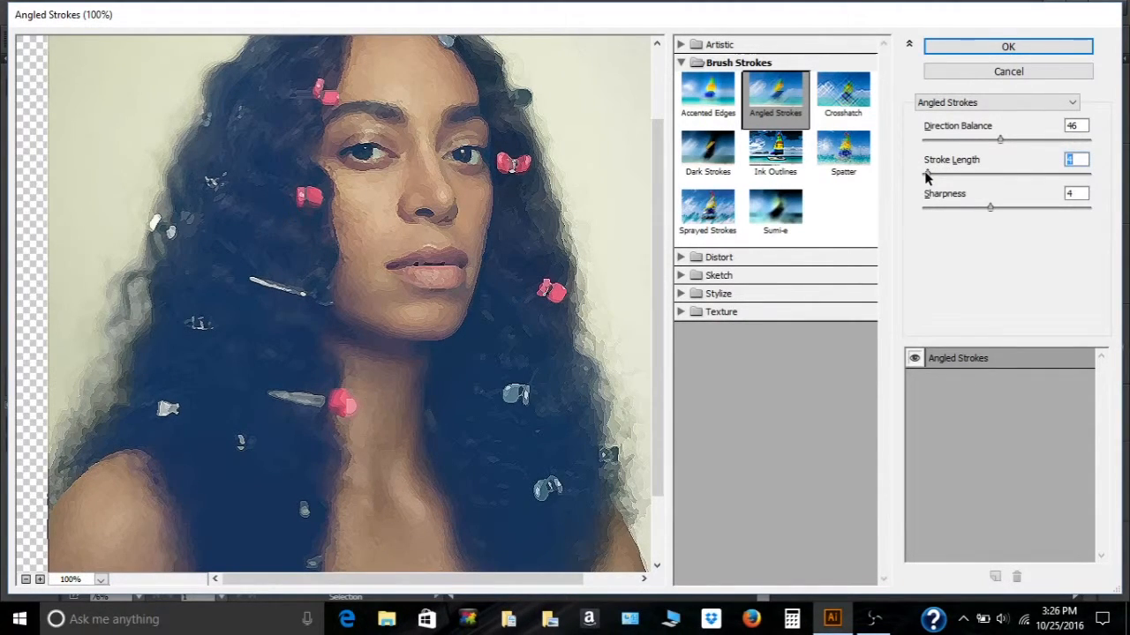
- Preview the remaining Brush Strokes filters, from Crosshatch through Sumi-e, on the artwork
{"action": "left_click", "coordinate": [864, 91]}
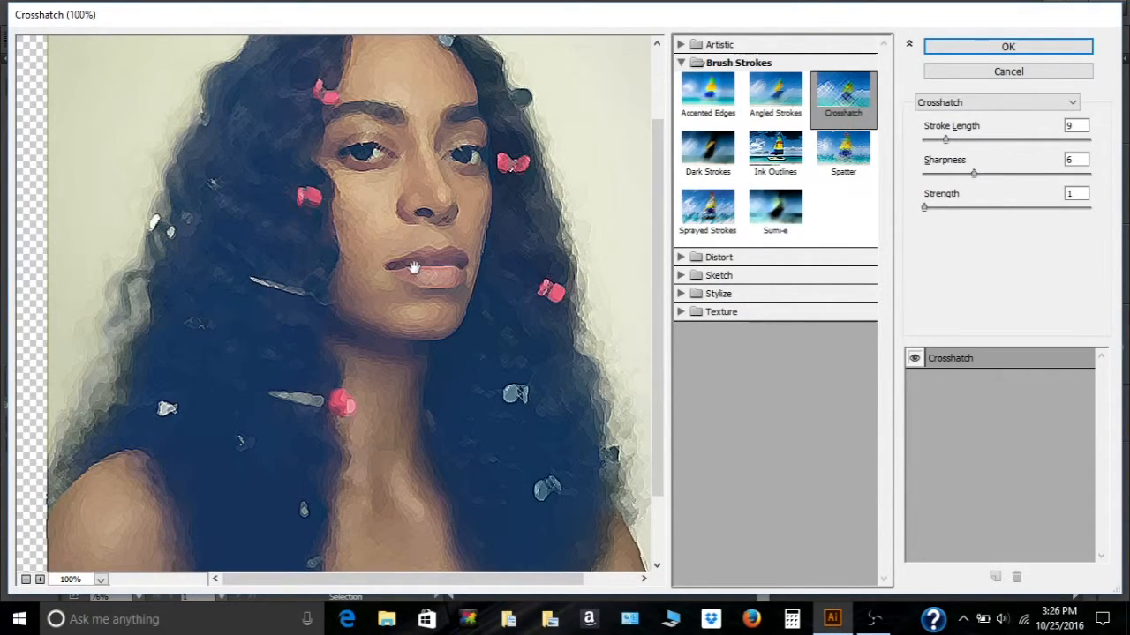
{"action": "left_click", "coordinate": [715, 153]}
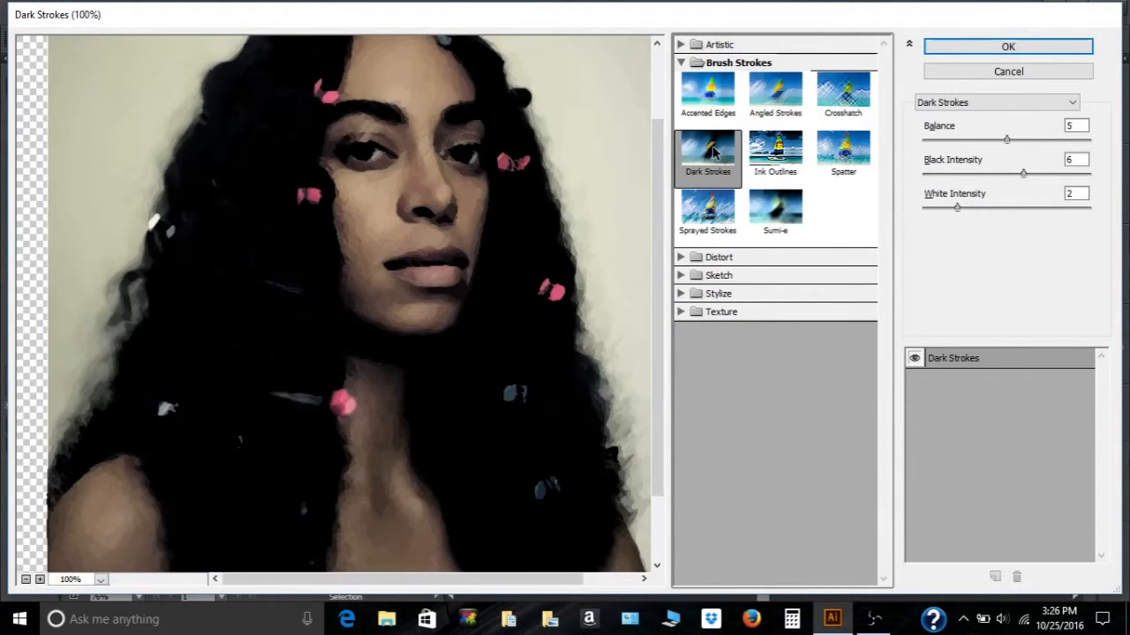
{"action": "left_click", "coordinate": [772, 157]}
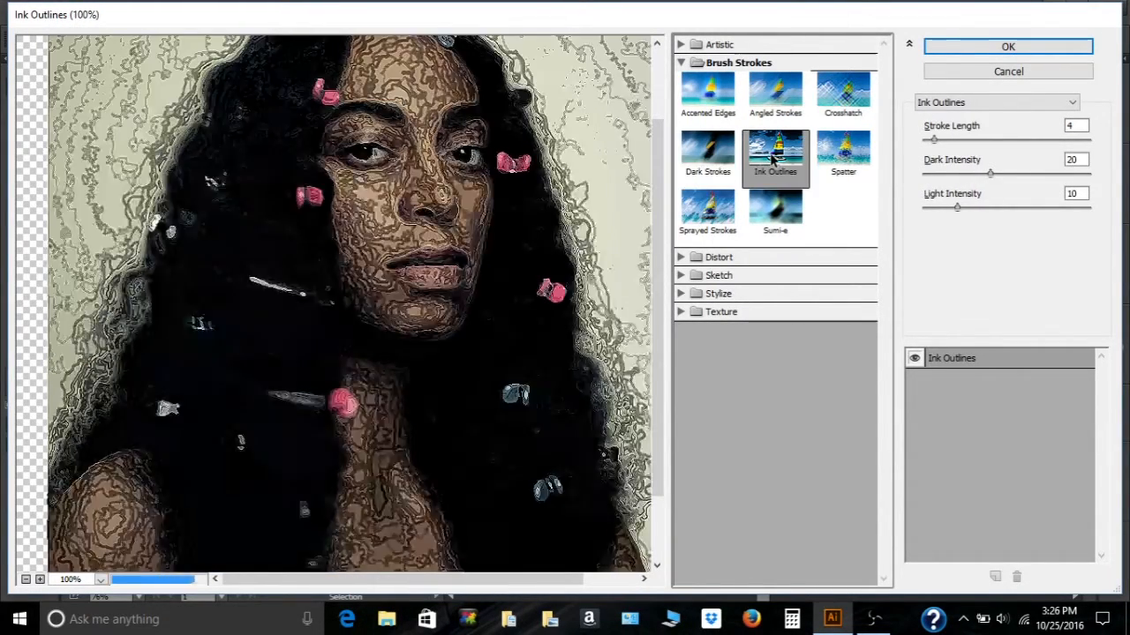
{"action": "left_click", "coordinate": [834, 163]}
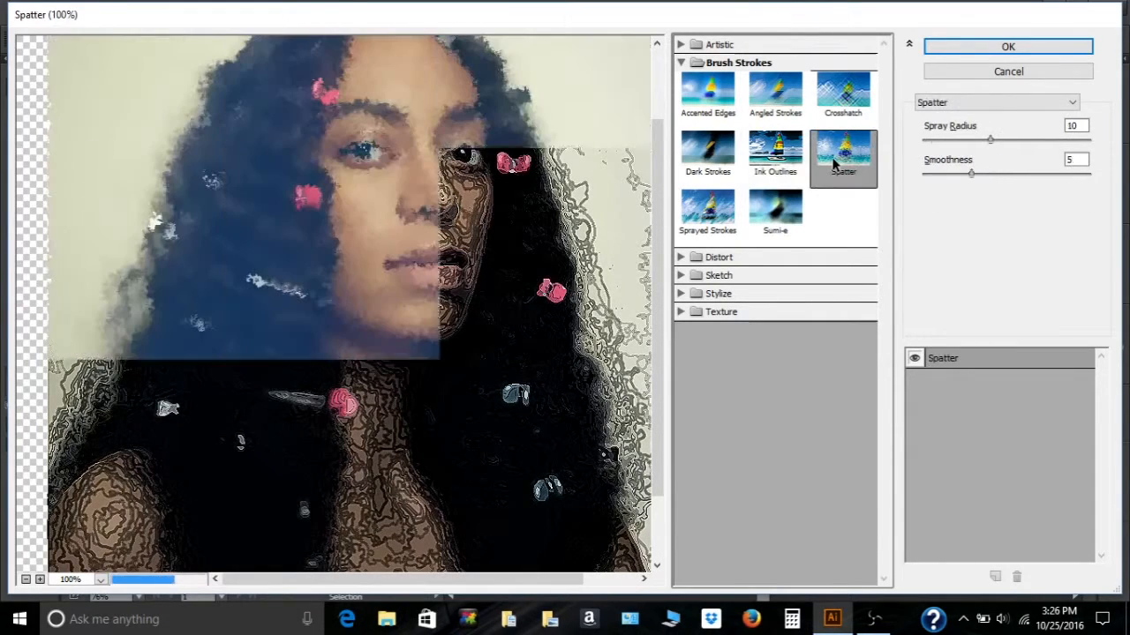
{"action": "left_click", "coordinate": [717, 219]}
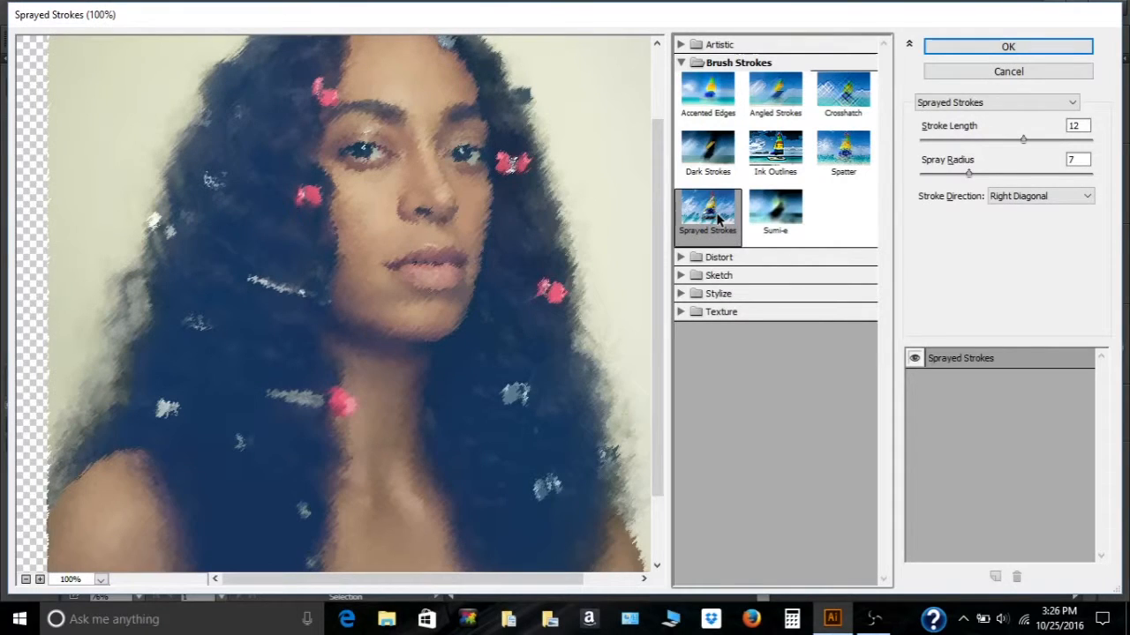
{"action": "left_click", "coordinate": [762, 224]}
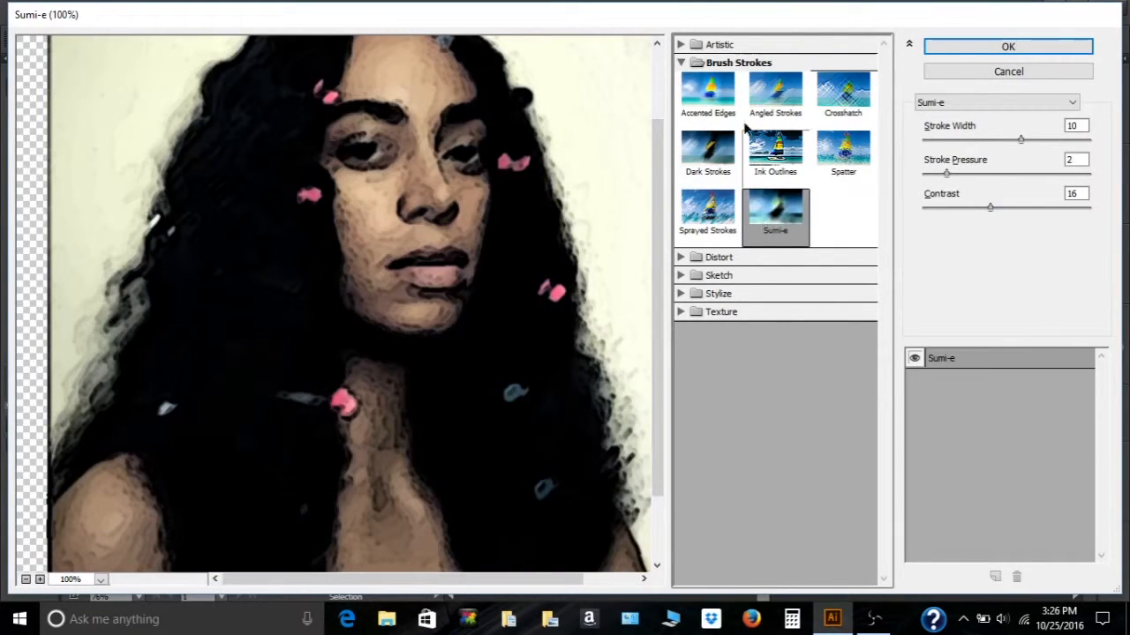
- Collapse Brush Strokes, expand the Distort filters and preview Diffuse Glow, Glass and Ocean Ripple
{"action": "left_click", "coordinate": [684, 63]}
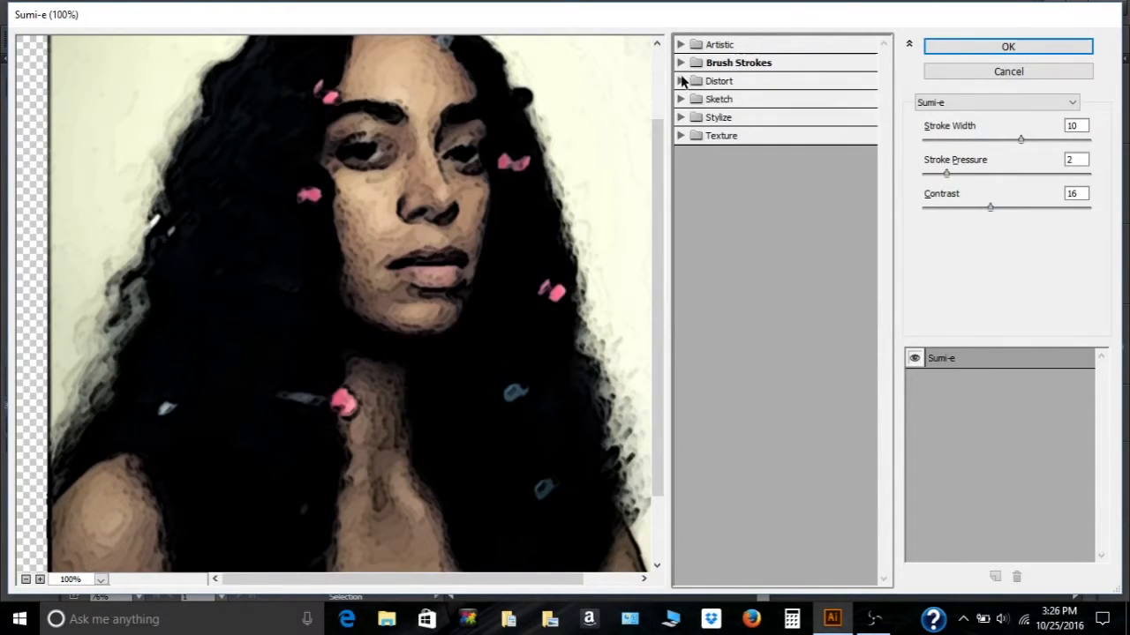
{"action": "left_click", "coordinate": [681, 81]}
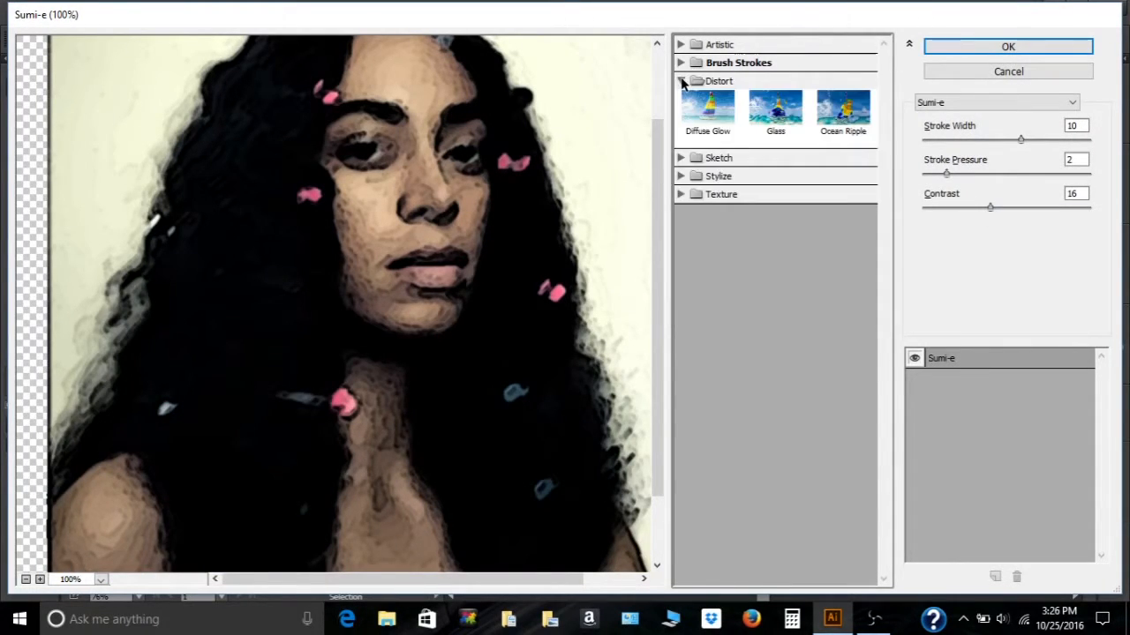
{"action": "left_click", "coordinate": [705, 117]}
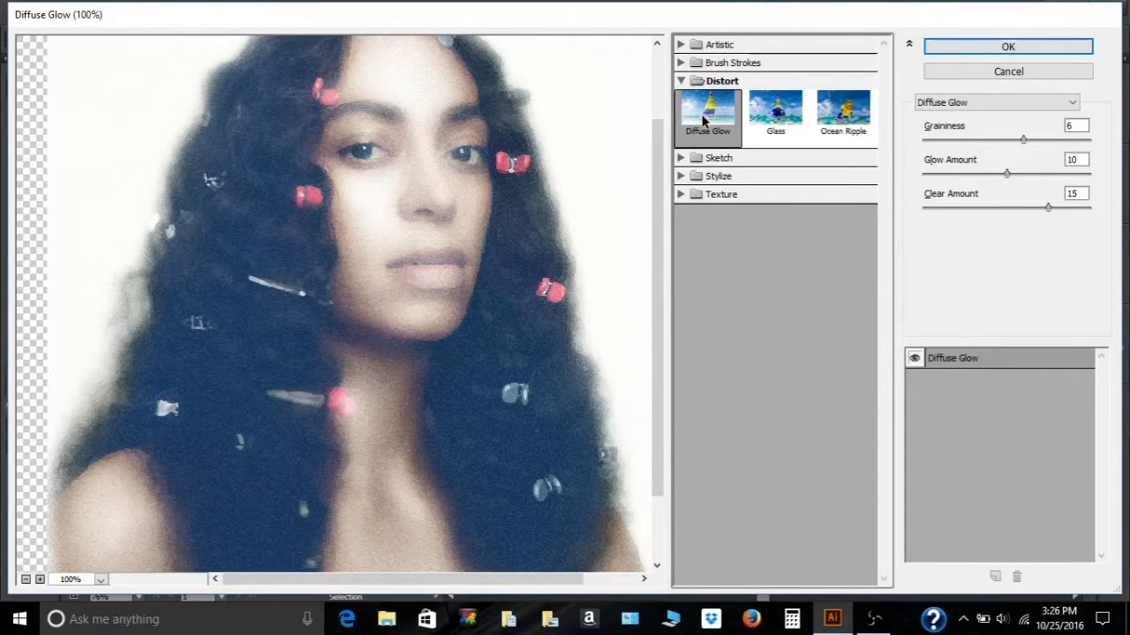
{"action": "left_click", "coordinate": [775, 113]}
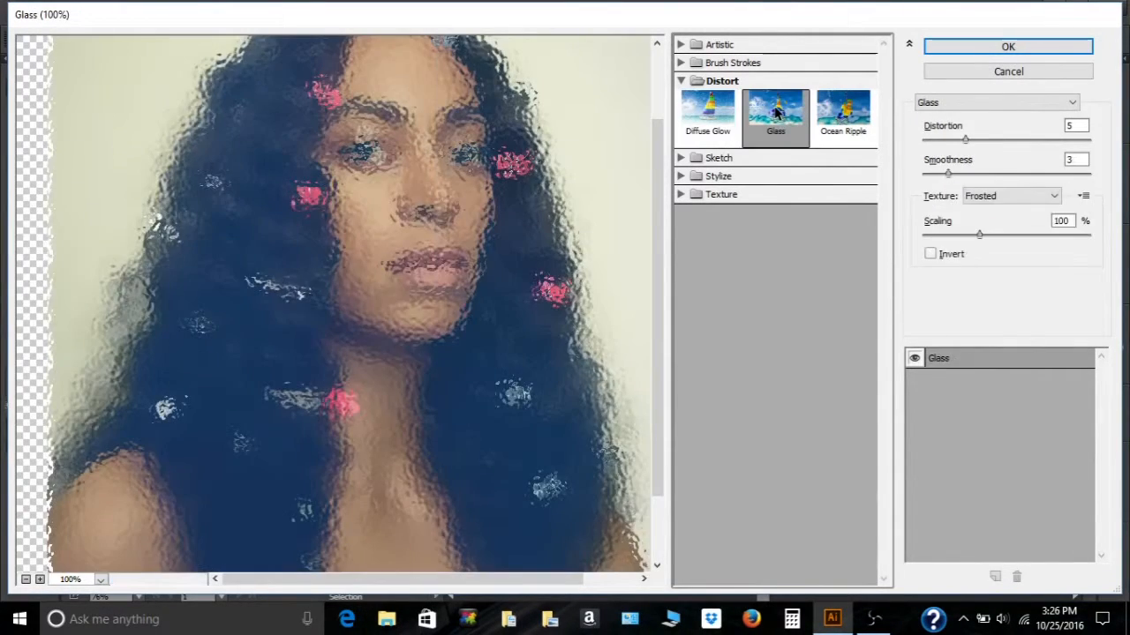
{"action": "left_click", "coordinate": [831, 117]}
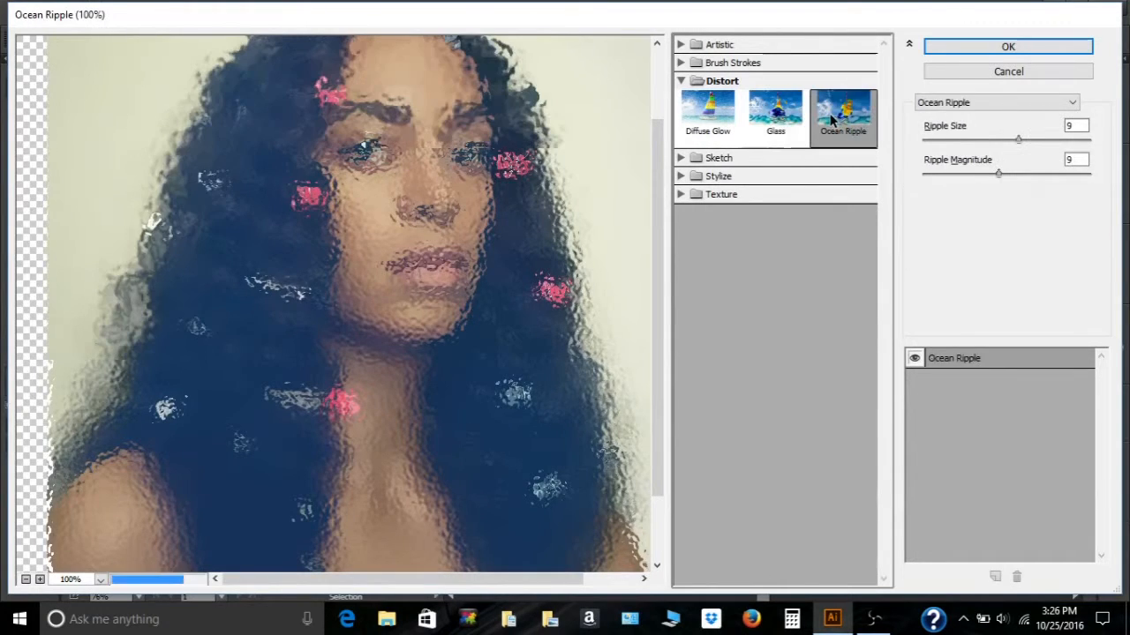
- Collapse Distort, expand the Sketch filters and preview Bas Relief through Graphic Pen
{"action": "left_click", "coordinate": [680, 80]}
{"action": "left_click", "coordinate": [681, 99]}
{"action": "left_click", "coordinate": [705, 133]}
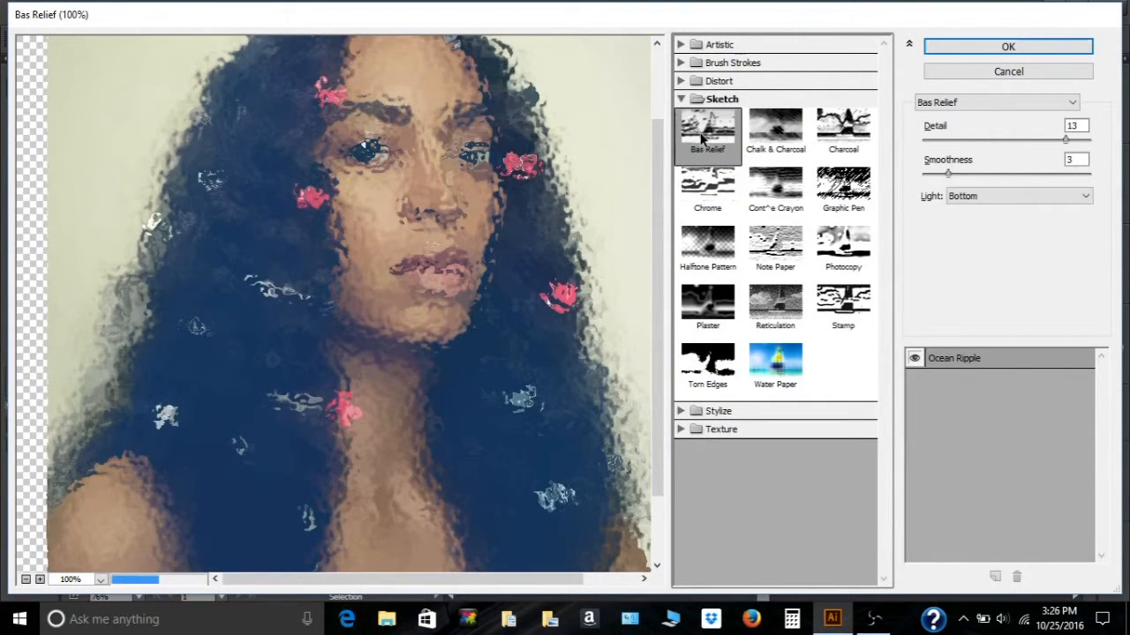
{"action": "left_click", "coordinate": [778, 146]}
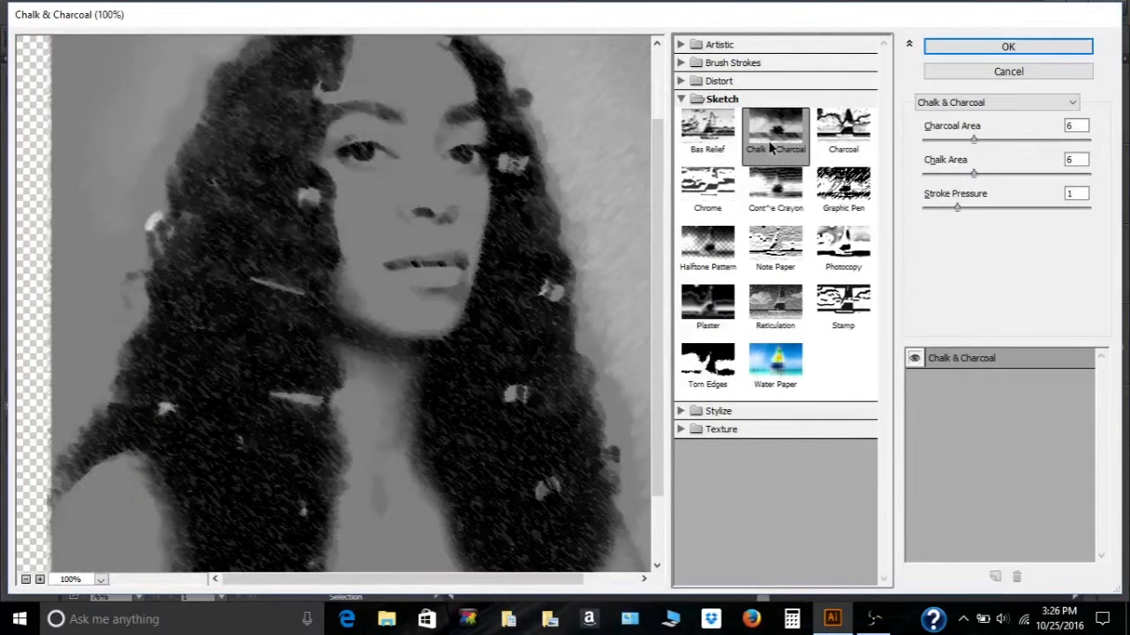
{"action": "left_click", "coordinate": [827, 144]}
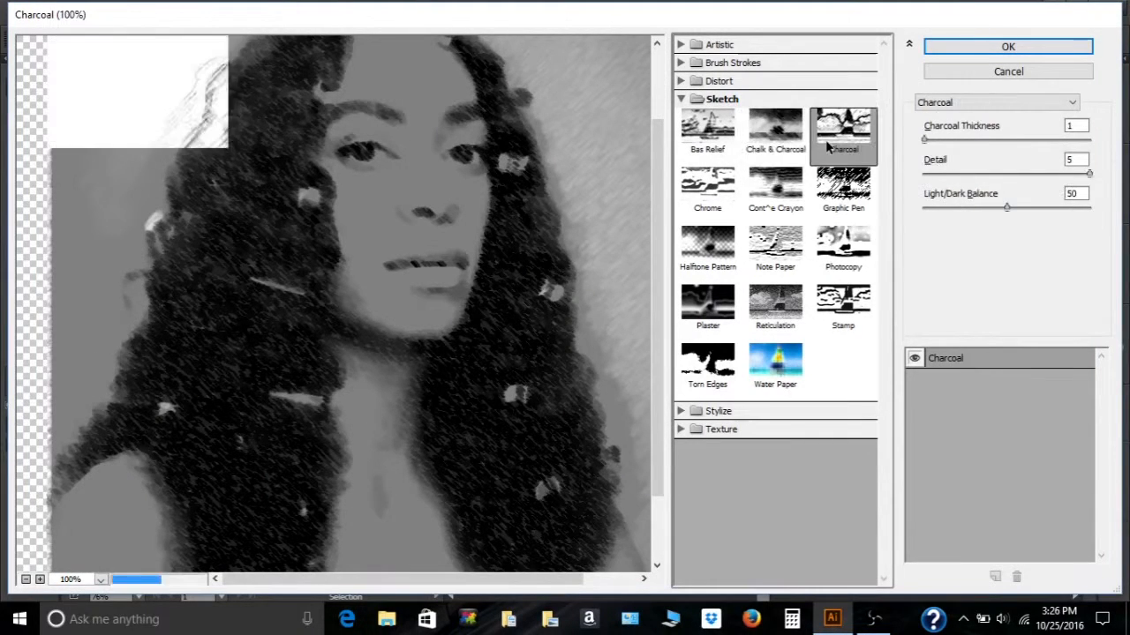
{"action": "left_click", "coordinate": [720, 182]}
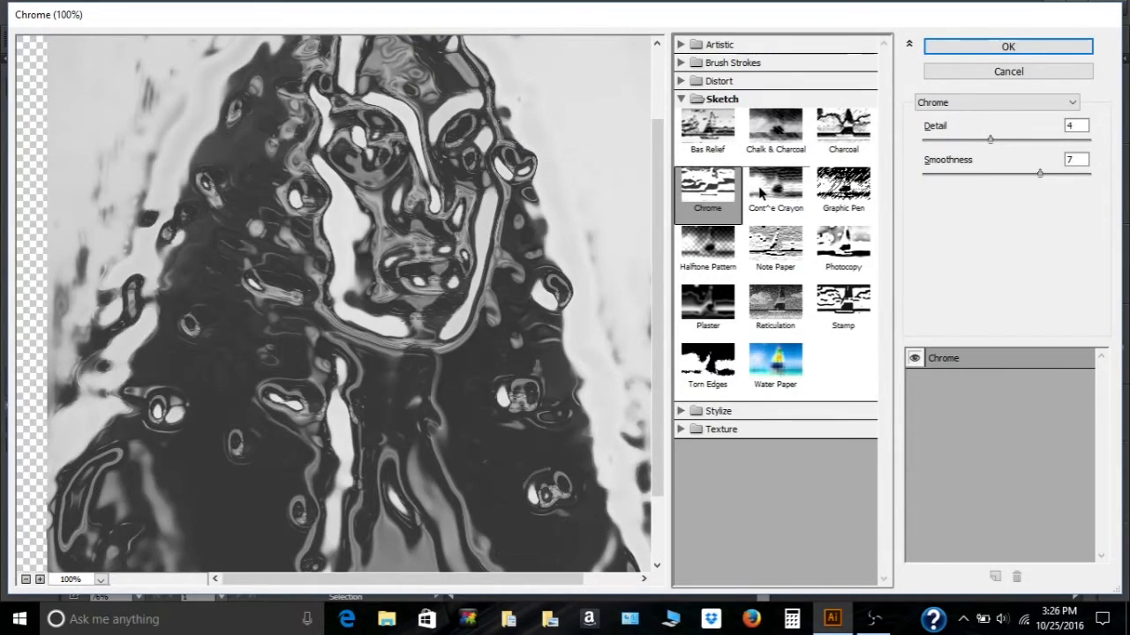
{"action": "left_click", "coordinate": [760, 192]}
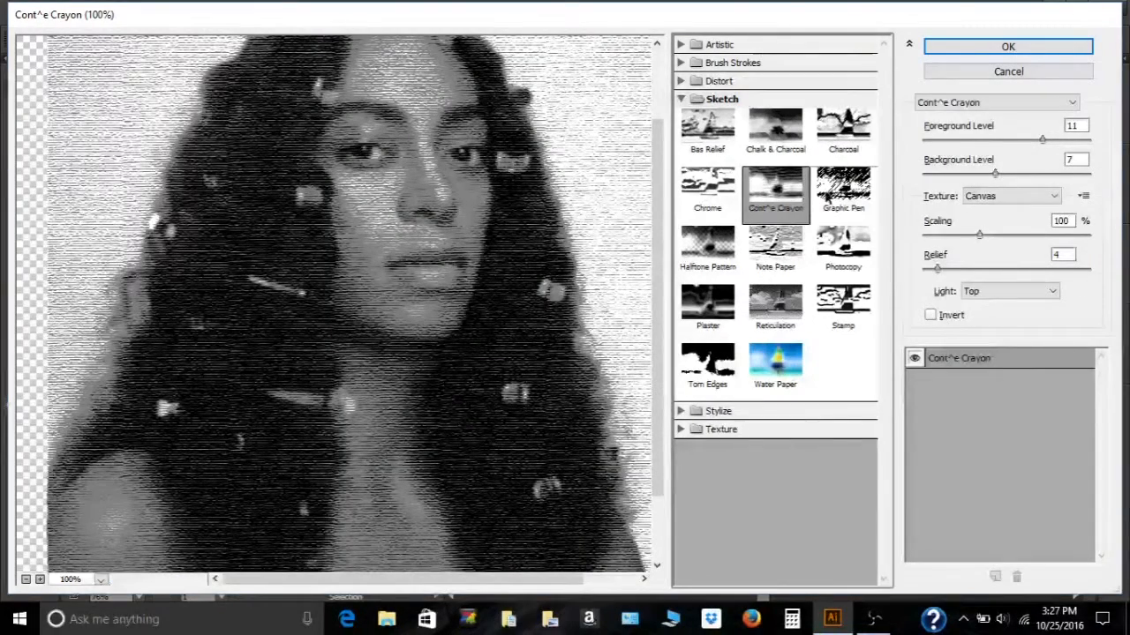
{"action": "left_click", "coordinate": [841, 200]}
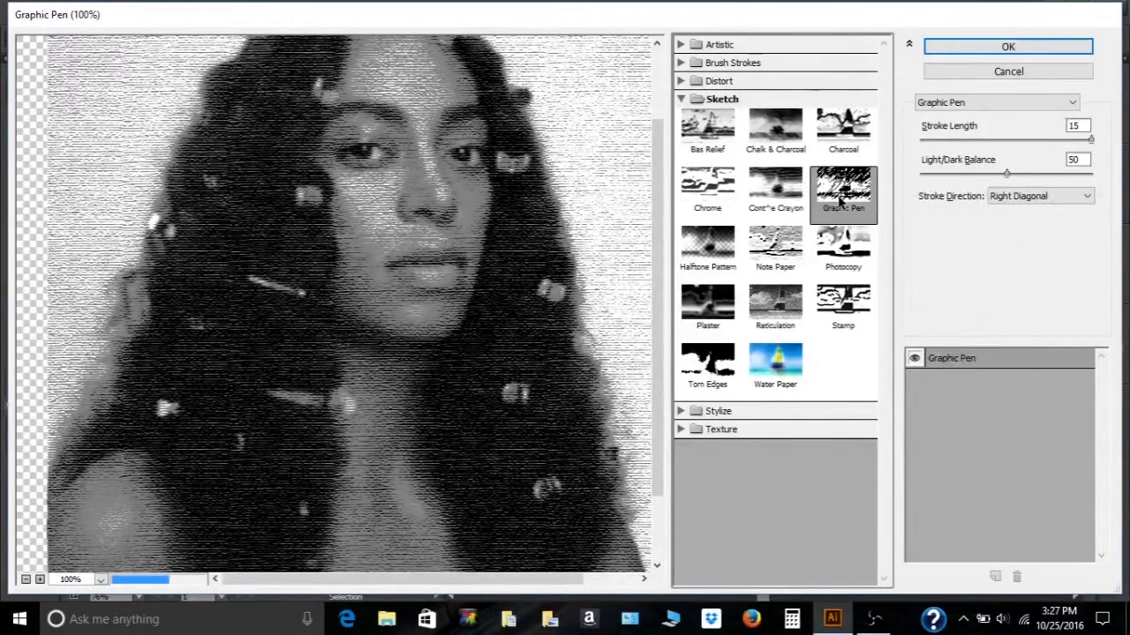
- Preview the remaining Sketch filters, from Halftone Pattern through Water Paper
{"action": "left_click", "coordinate": [726, 255]}
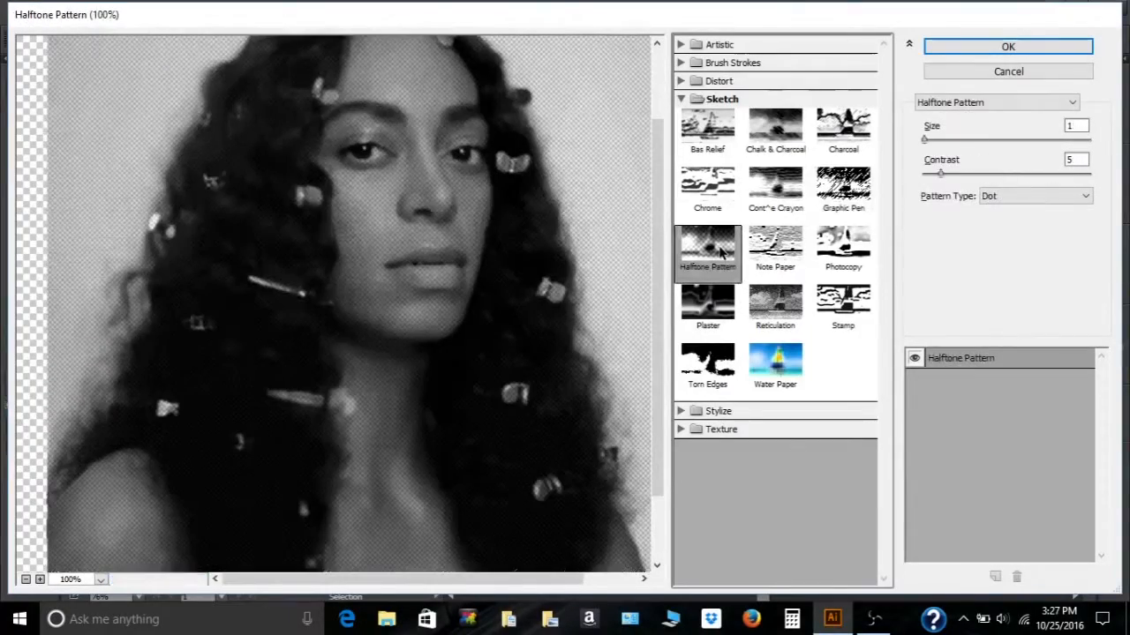
{"action": "left_click", "coordinate": [782, 256]}
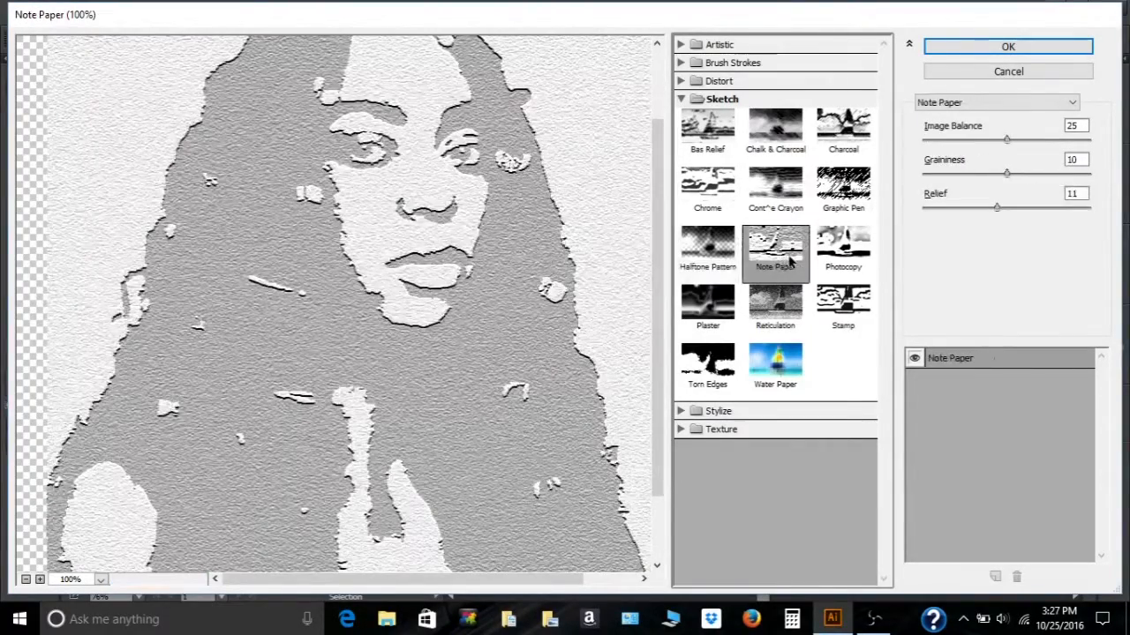
{"action": "left_click", "coordinate": [838, 255]}
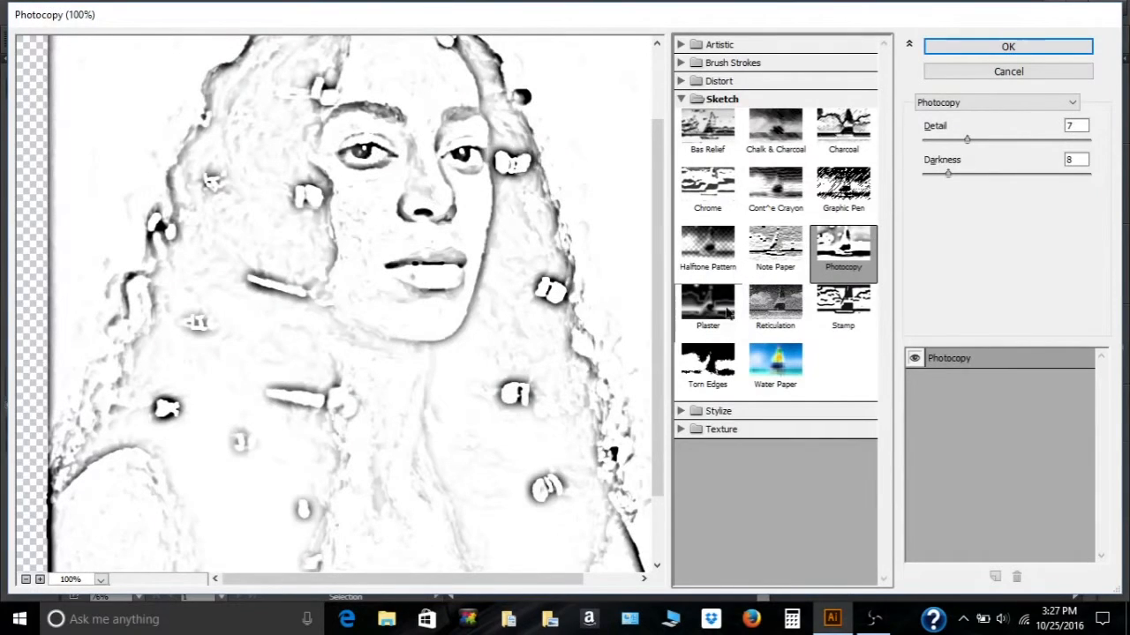
{"action": "left_click", "coordinate": [710, 318]}
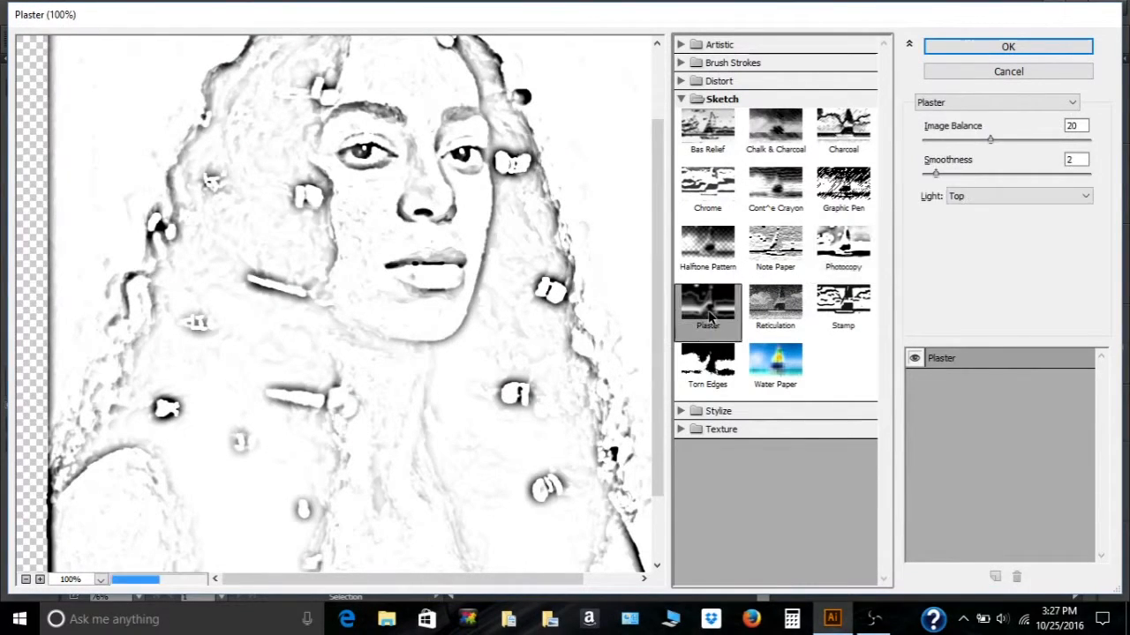
{"action": "left_click", "coordinate": [764, 315]}
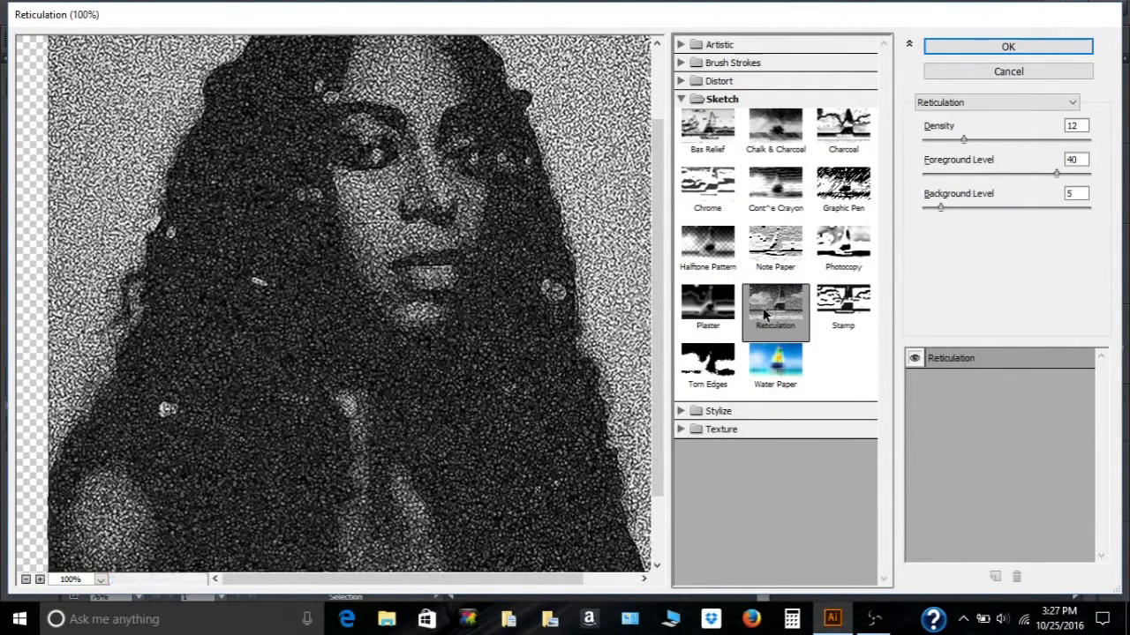
{"action": "left_click", "coordinate": [828, 311]}
{"action": "left_click", "coordinate": [721, 377]}
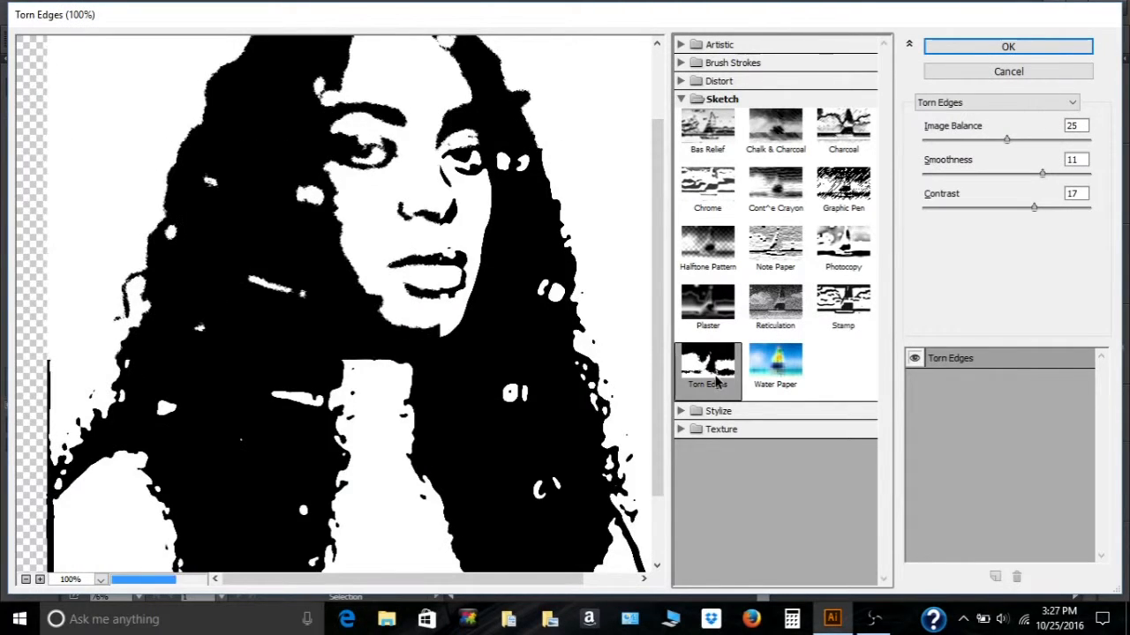
{"action": "left_click", "coordinate": [760, 381]}
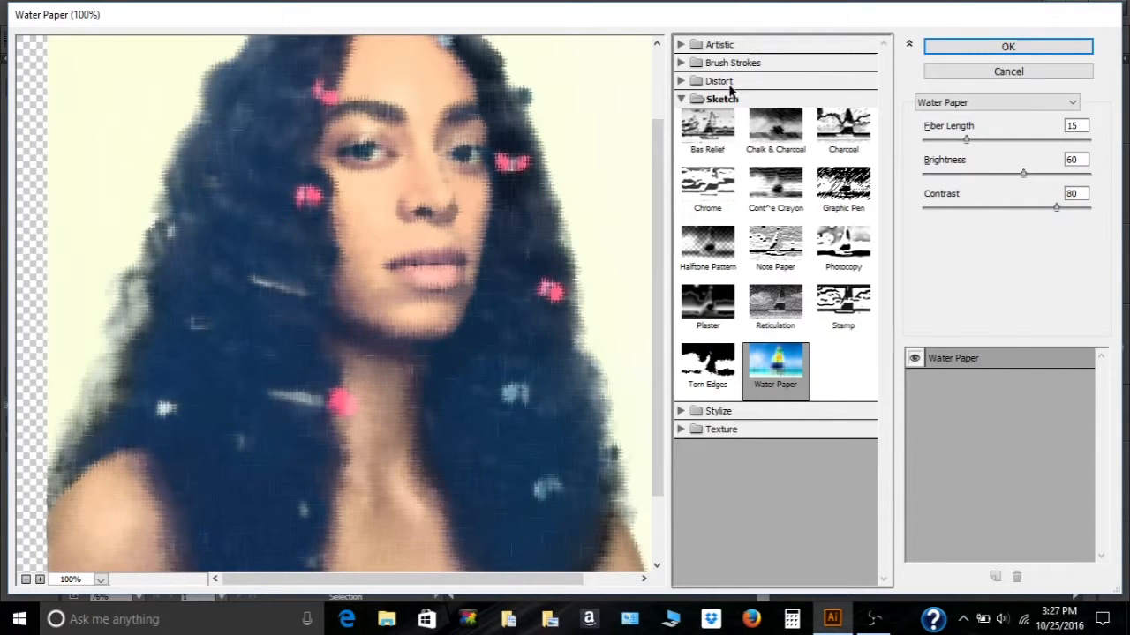
- Collapse Sketch, expand the Stylize filters and preview Glowing Edges
{"action": "left_click", "coordinate": [680, 100]}
{"action": "left_click", "coordinate": [688, 118]}
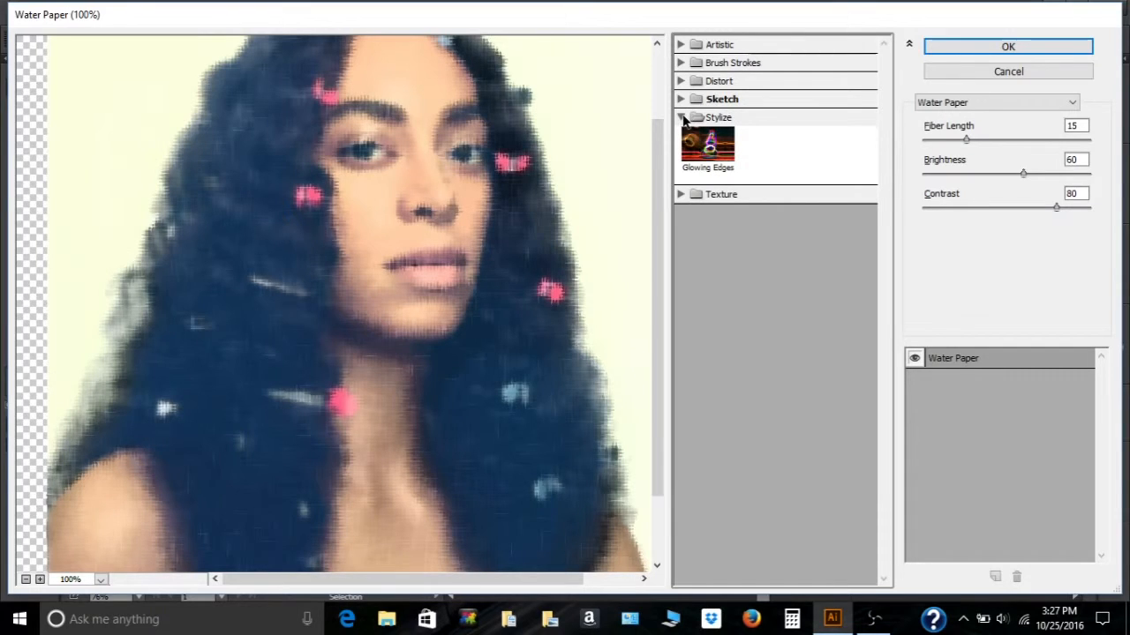
{"action": "left_click", "coordinate": [703, 143]}
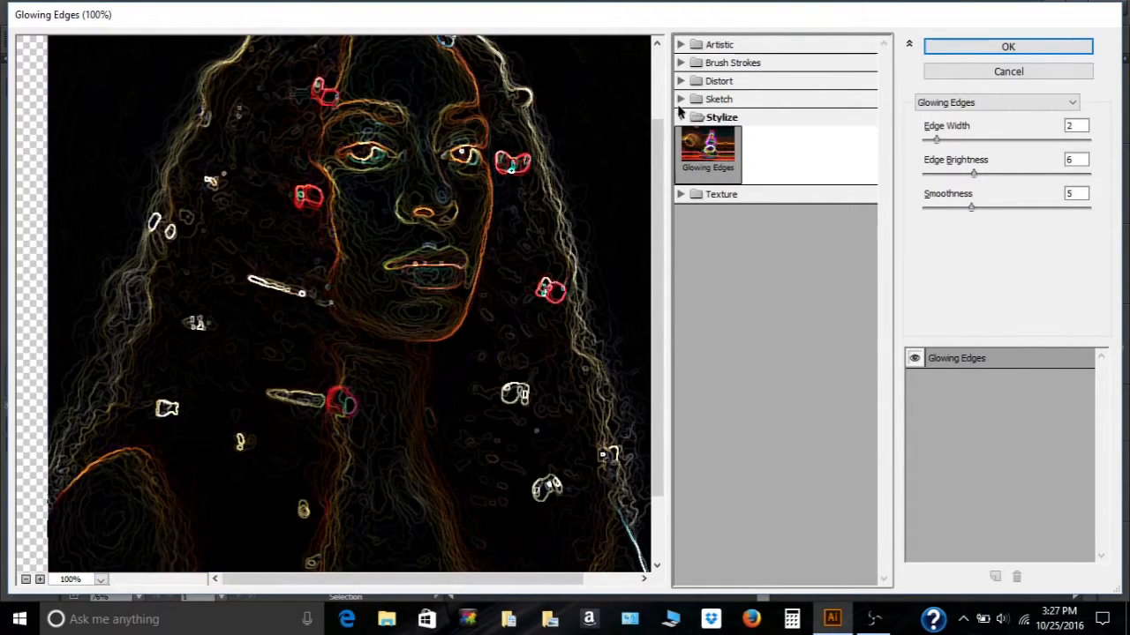
- Collapse Stylize, expand the Texture filters and preview each one from Craquelure through Texturizer
{"action": "left_click", "coordinate": [680, 117]}
{"action": "left_click", "coordinate": [680, 135]}
{"action": "left_click", "coordinate": [707, 161]}
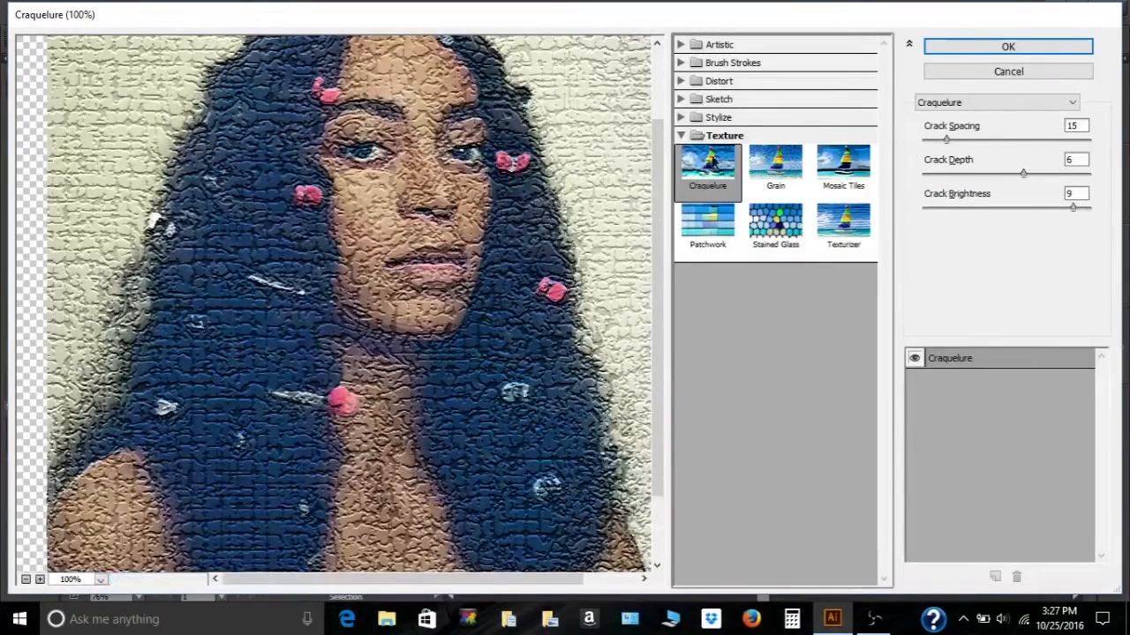
{"action": "left_click", "coordinate": [779, 182]}
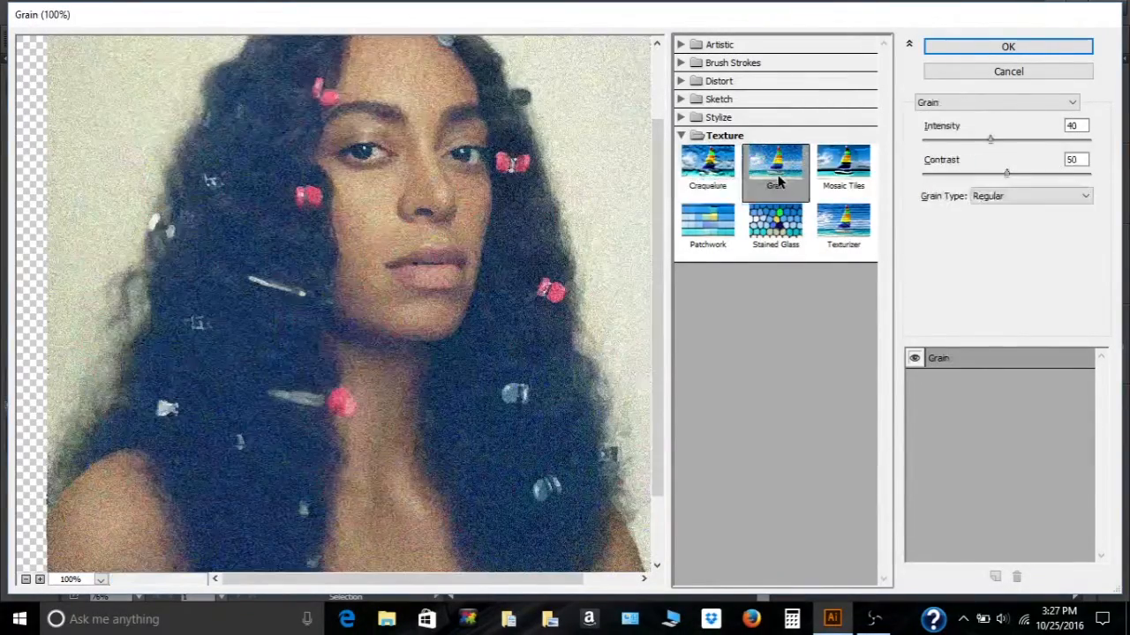
{"action": "left_click", "coordinate": [847, 177]}
{"action": "left_click", "coordinate": [720, 236]}
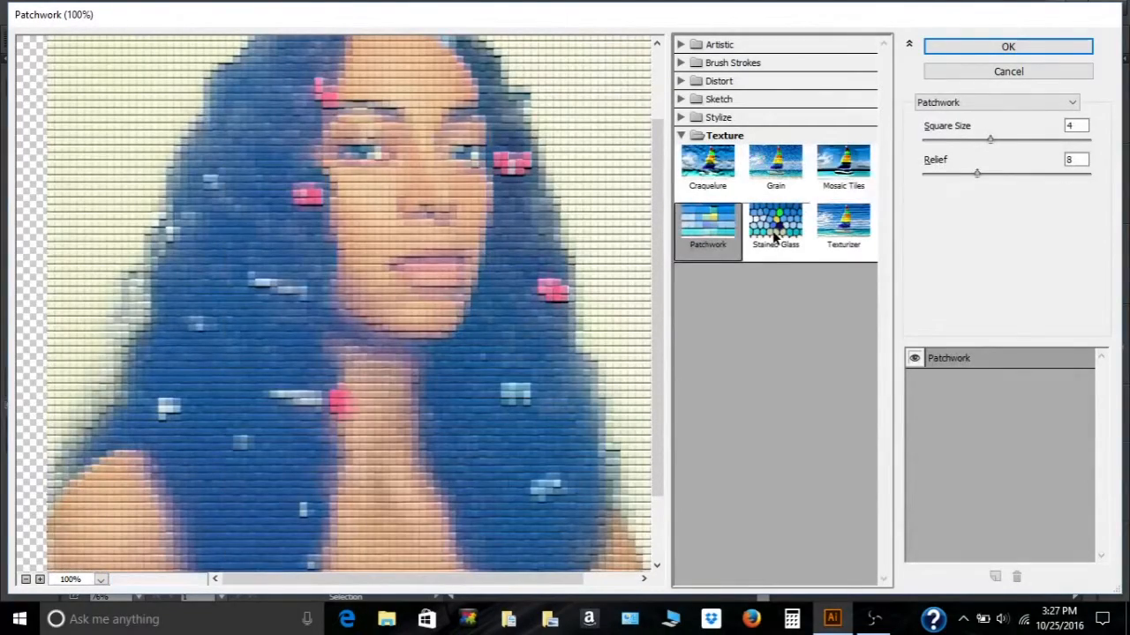
{"action": "left_click", "coordinate": [774, 231]}
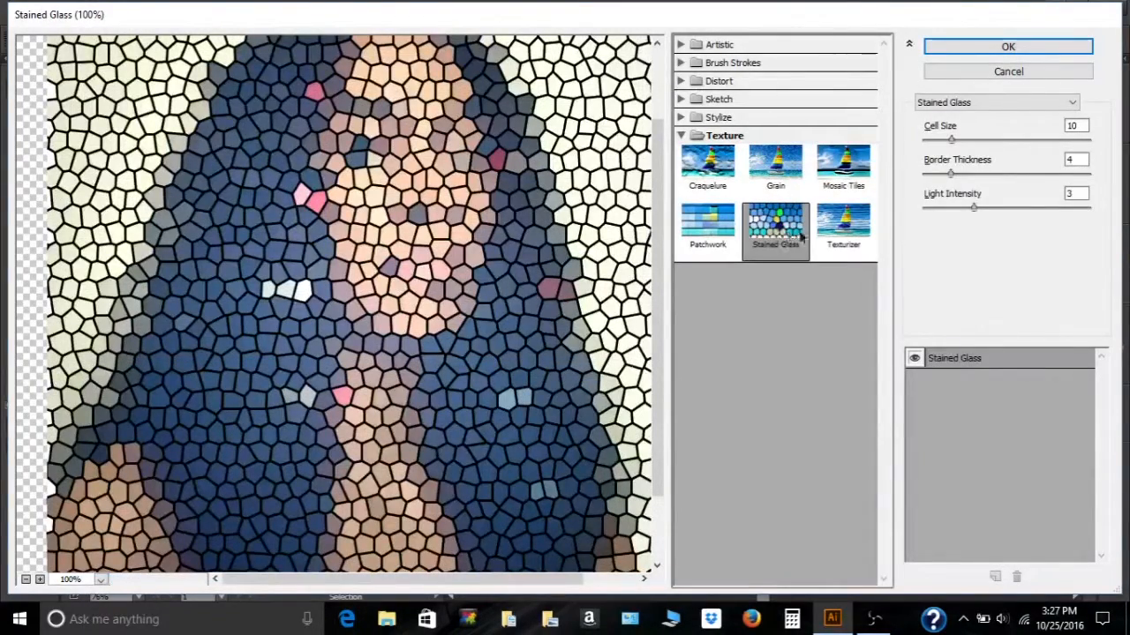
{"action": "left_click", "coordinate": [822, 238]}
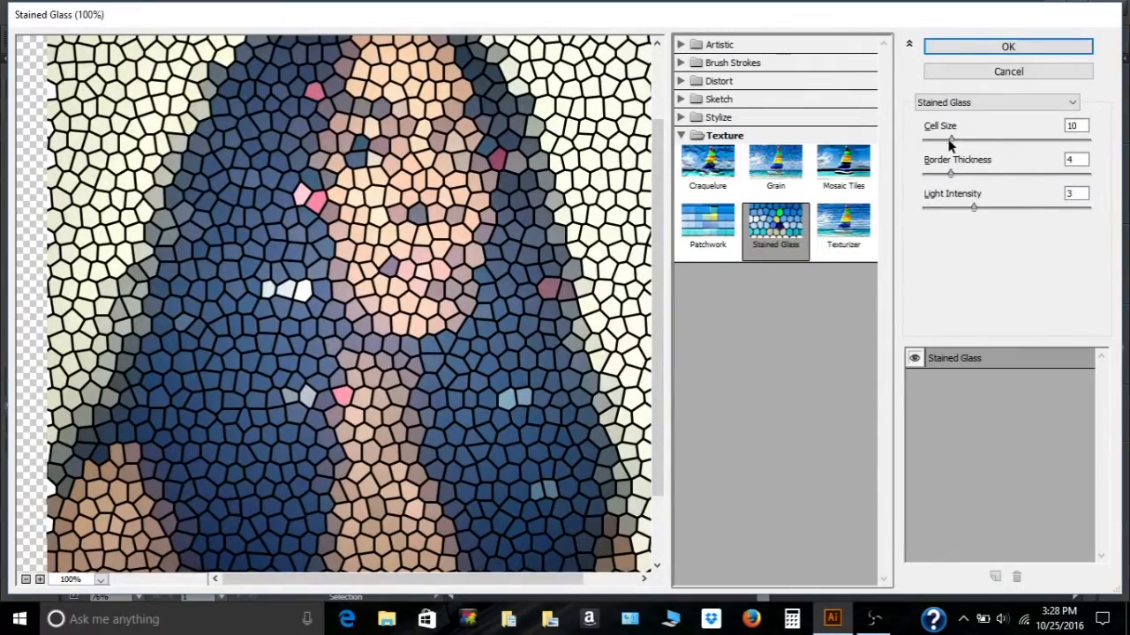
- Apply the Stained Glass filter with Cell Size 3, Border Thickness 1 and Light Intensity 2
{"action": "left_click", "coordinate": [950, 141]}
{"action": "left_click_drag", "start_coordinate": [951, 141], "coordinate": [914, 142]}
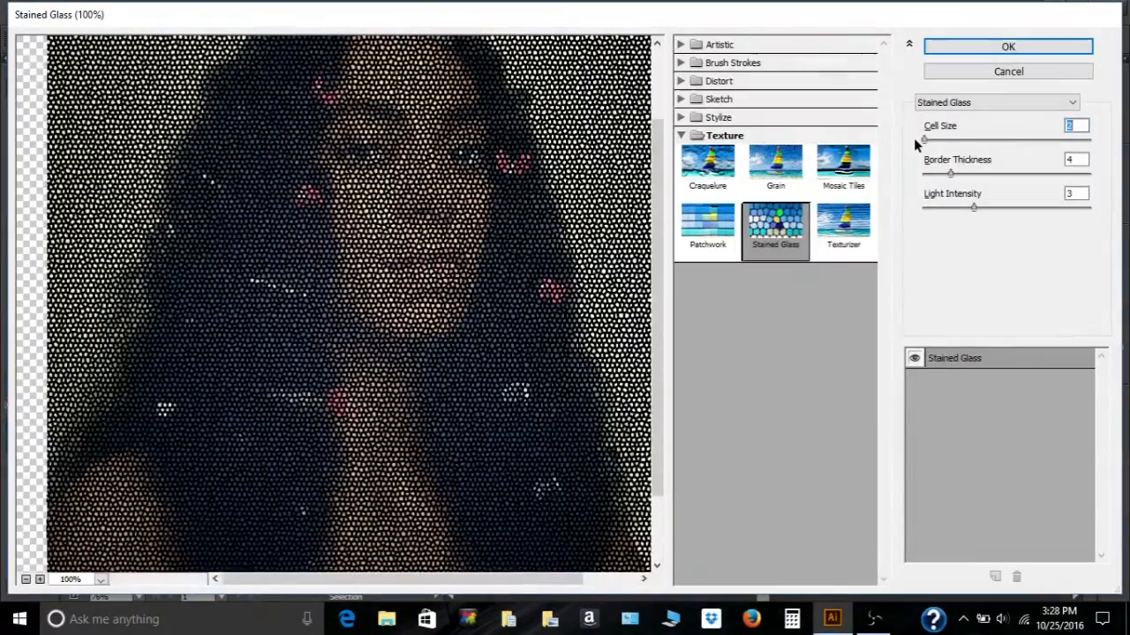
{"action": "mouse_move", "coordinate": [924, 141]}
{"action": "left_mouse_down"}
{"action": "mouse_move", "coordinate": [991, 143]}
{"action": "mouse_move", "coordinate": [926, 146]}
{"action": "left_mouse_up"}
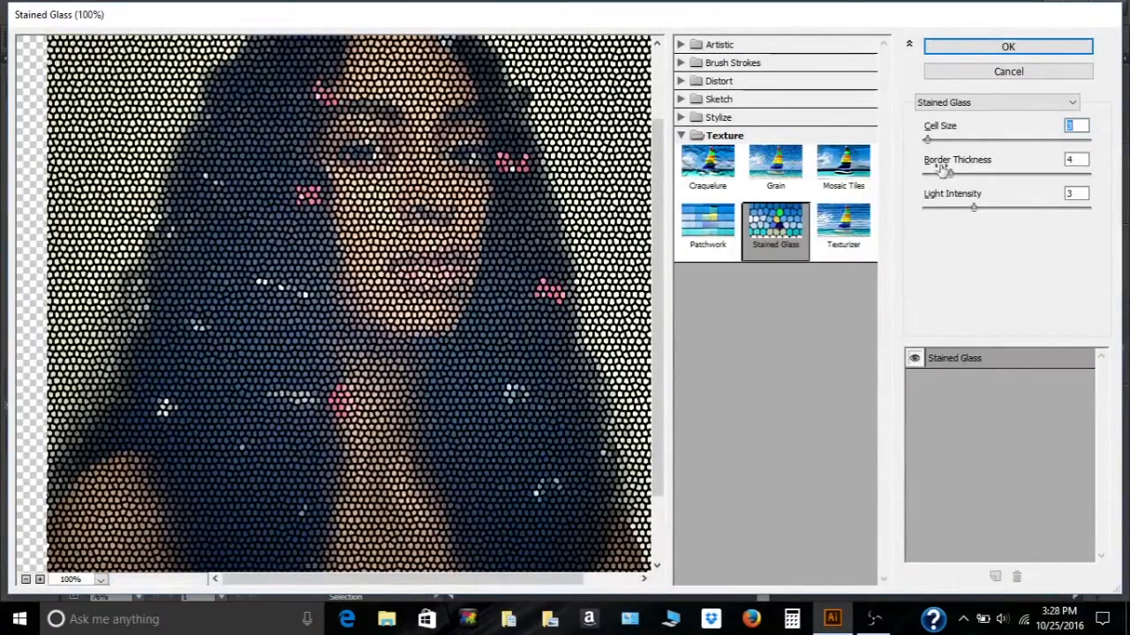
{"action": "left_click_drag", "start_coordinate": [951, 173], "coordinate": [921, 179]}
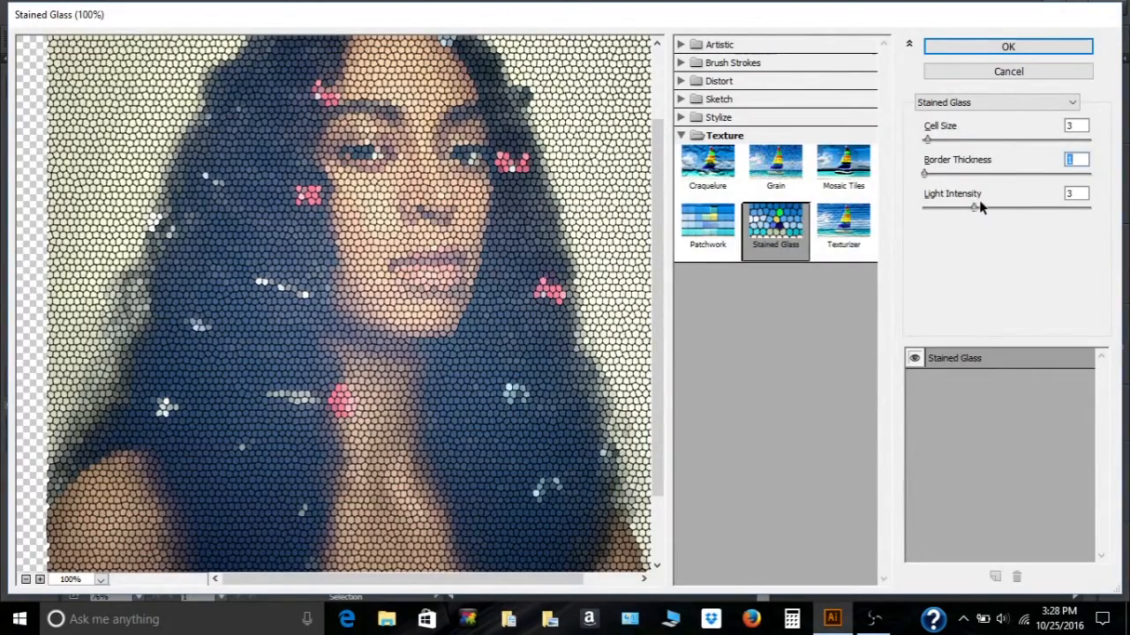
{"action": "mouse_move", "coordinate": [970, 206]}
{"action": "left_mouse_down"}
{"action": "mouse_move", "coordinate": [919, 217]}
{"action": "mouse_move", "coordinate": [952, 218]}
{"action": "left_mouse_up"}
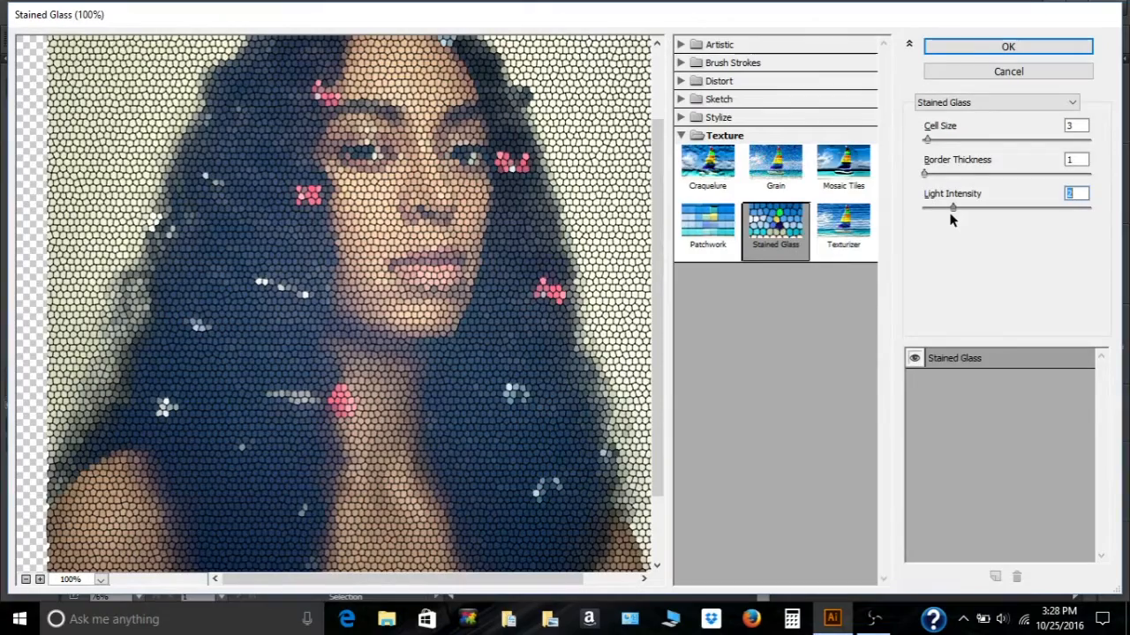
- Preview the Patchwork and Craquelure texture filters, then switch the preview to Crosshatch
{"action": "left_click", "coordinate": [732, 240]}
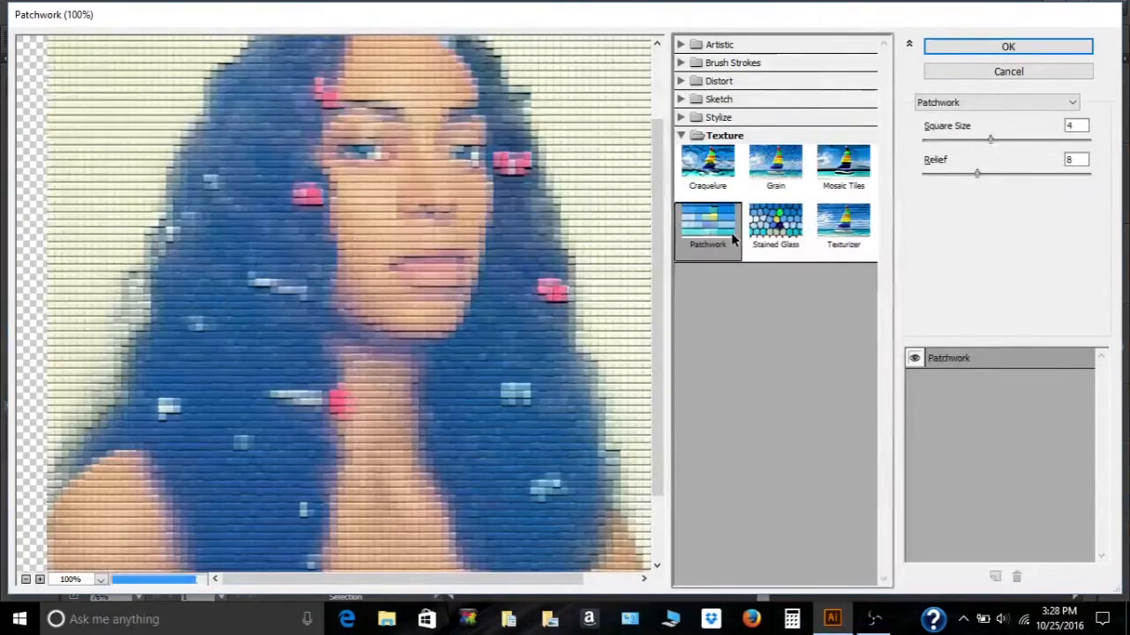
{"action": "left_click", "coordinate": [706, 164]}
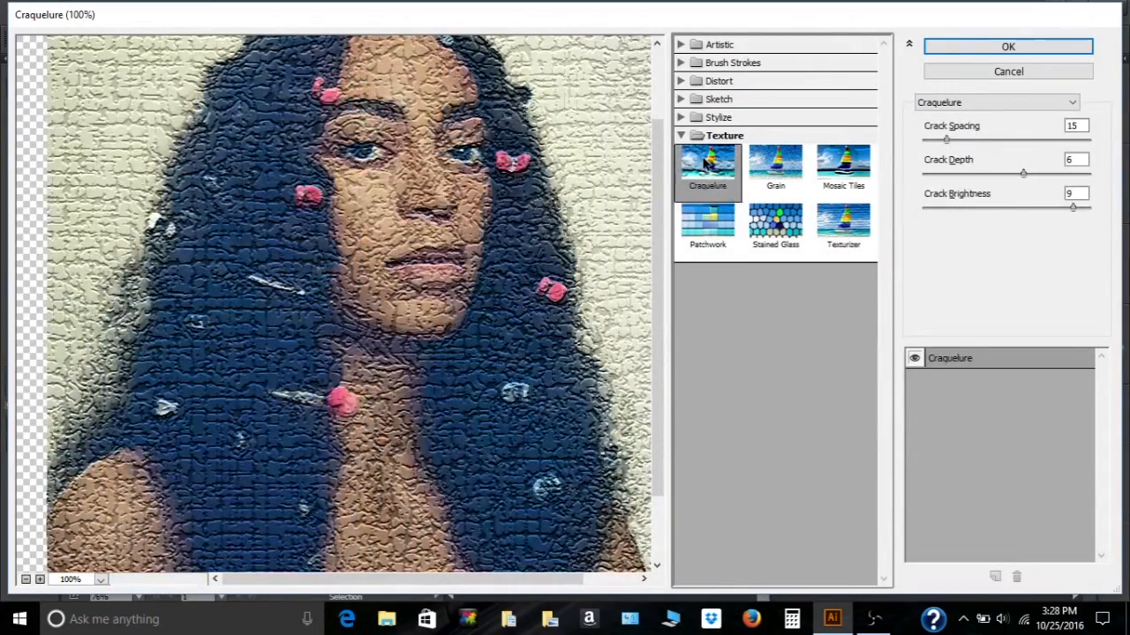
{"action": "left_click", "coordinate": [1071, 104]}
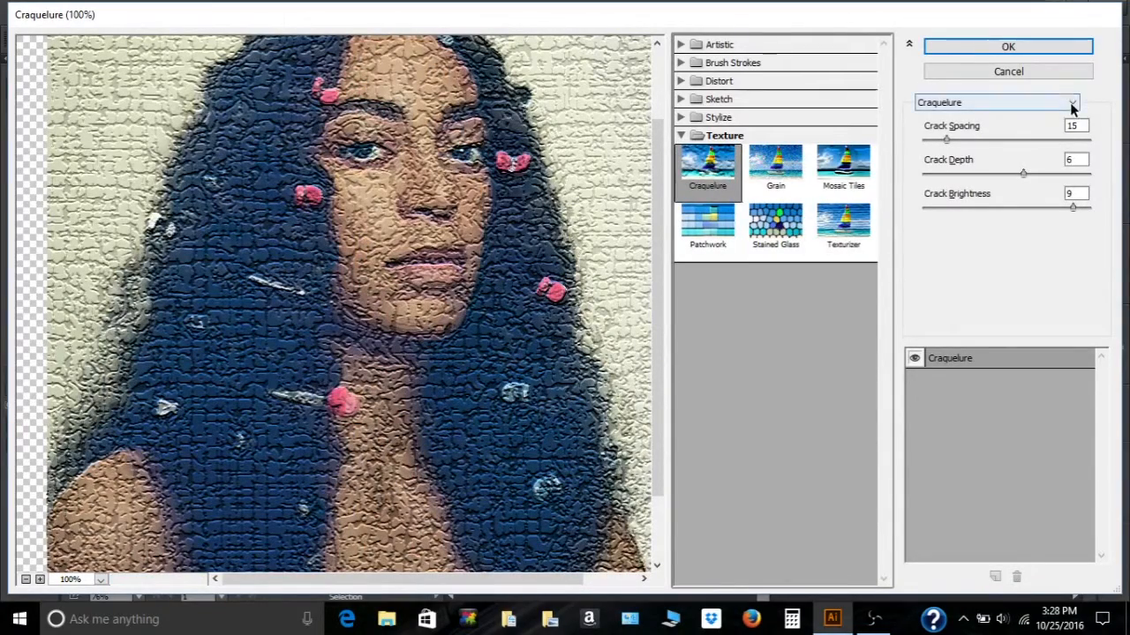
{"action": "left_click", "coordinate": [1040, 132]}
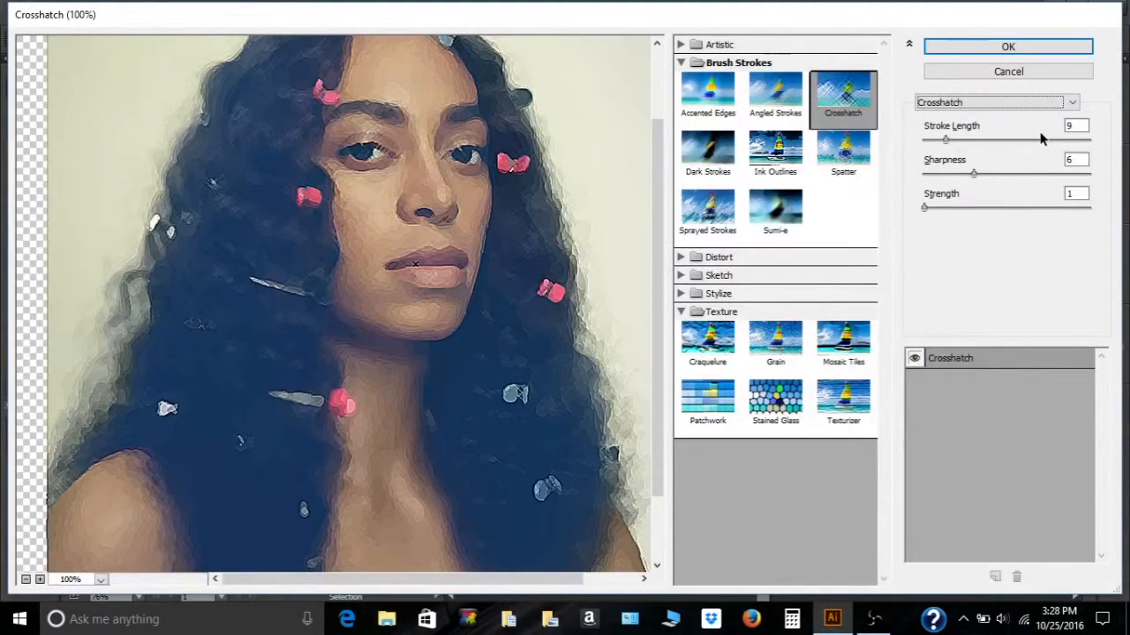
- Switch the filter to Rough Pastels and set its texture to Canvas
{"action": "left_click", "coordinate": [1071, 104]}
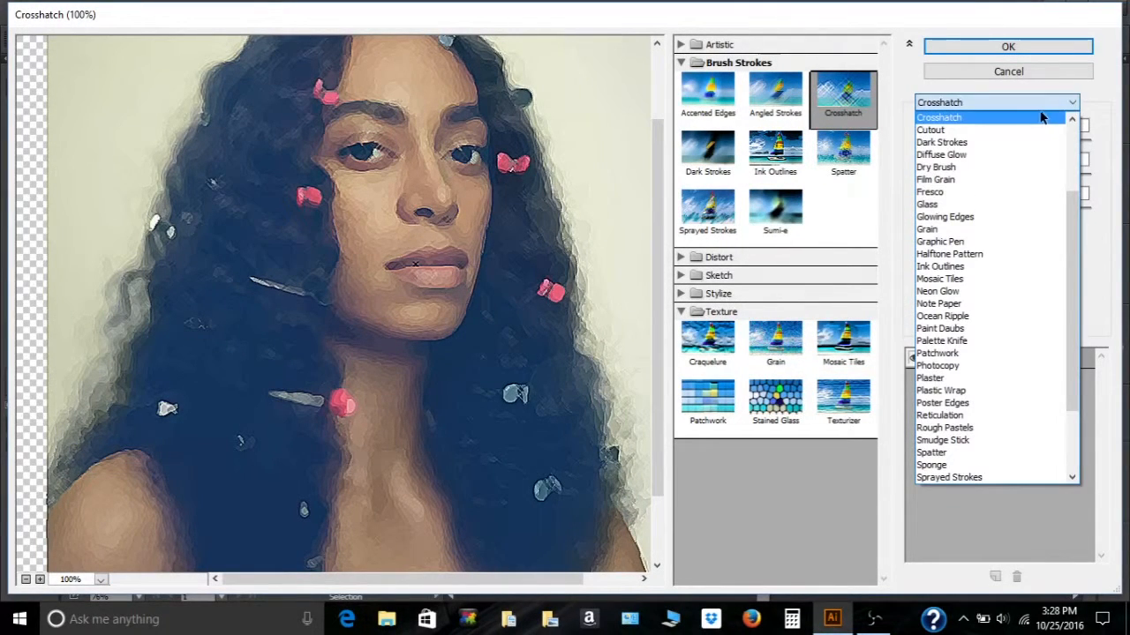
{"action": "left_click", "coordinate": [1006, 167]}
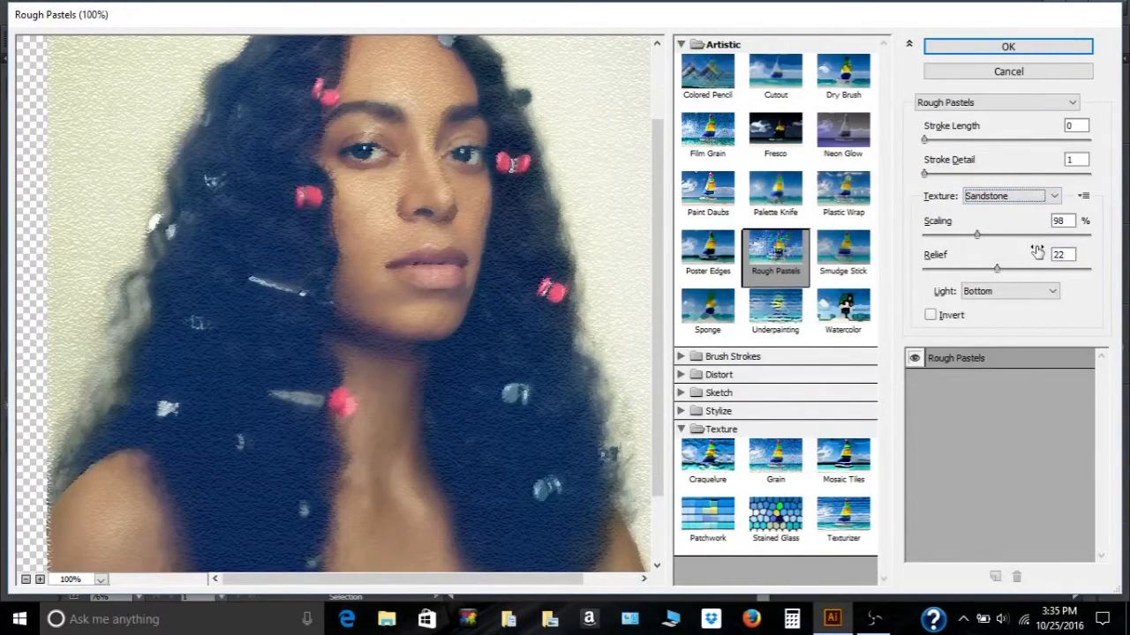
{"action": "left_click", "coordinate": [1040, 198]}
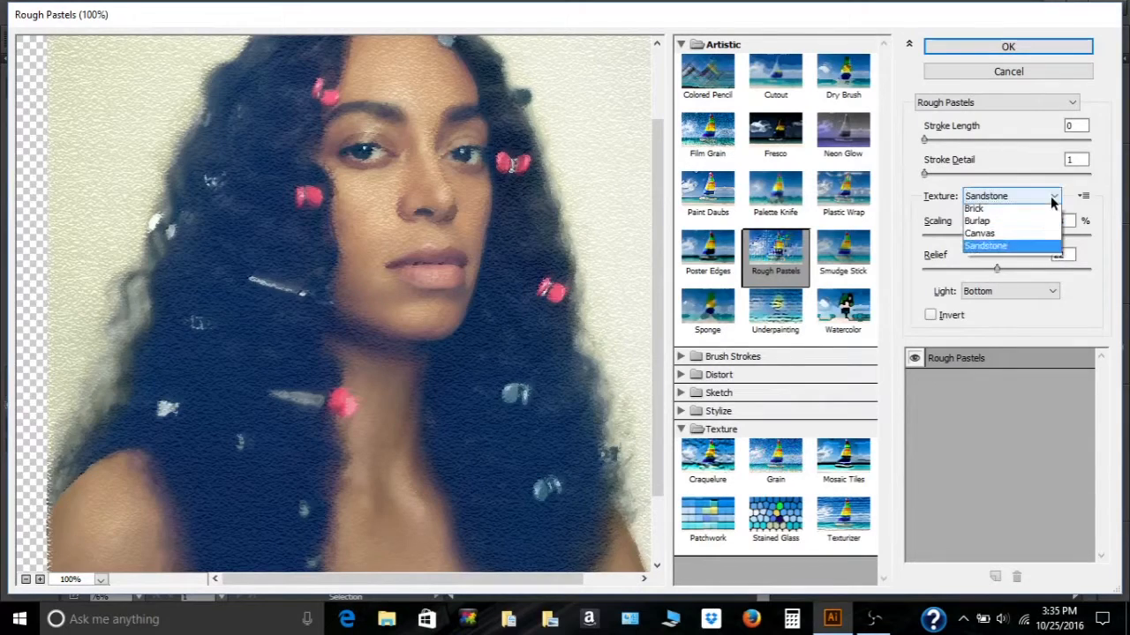
{"action": "left_click", "coordinate": [1028, 236]}
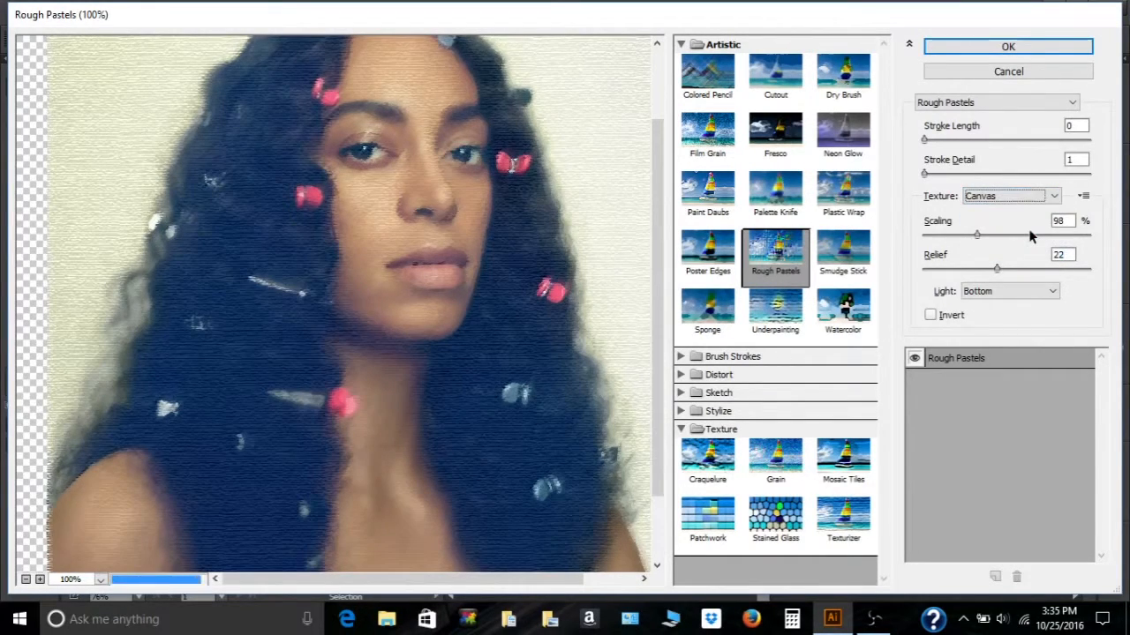
- Apply the Smudge Stick filter with Stroke Length 0 and Highlight Area 8, adjusting Intensity
{"action": "left_click", "coordinate": [861, 265]}
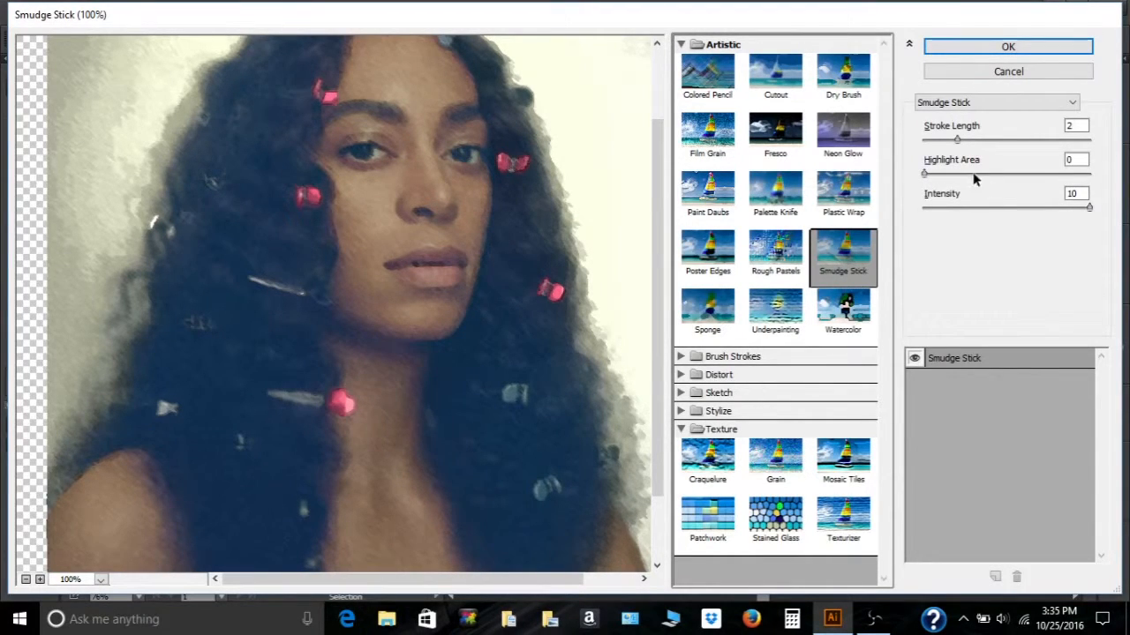
{"action": "mouse_move", "coordinate": [955, 138]}
{"action": "left_mouse_down"}
{"action": "mouse_move", "coordinate": [931, 144]}
{"action": "mouse_move", "coordinate": [941, 180]}
{"action": "mouse_move", "coordinate": [1051, 178]}
{"action": "left_mouse_up"}
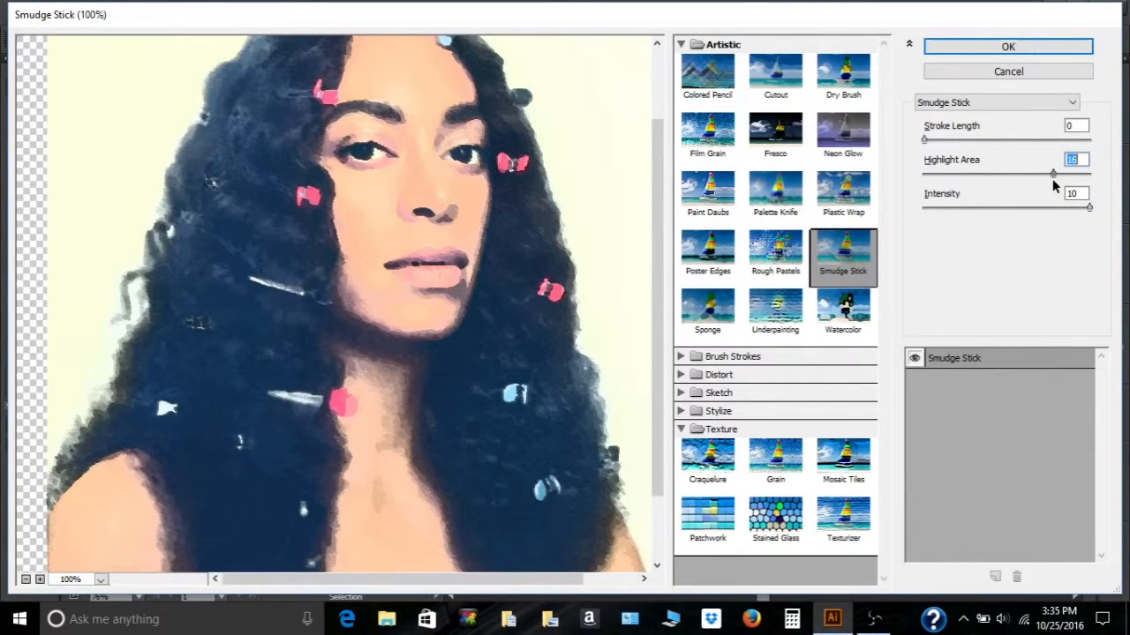
{"action": "left_click_drag", "start_coordinate": [1052, 178], "coordinate": [973, 200]}
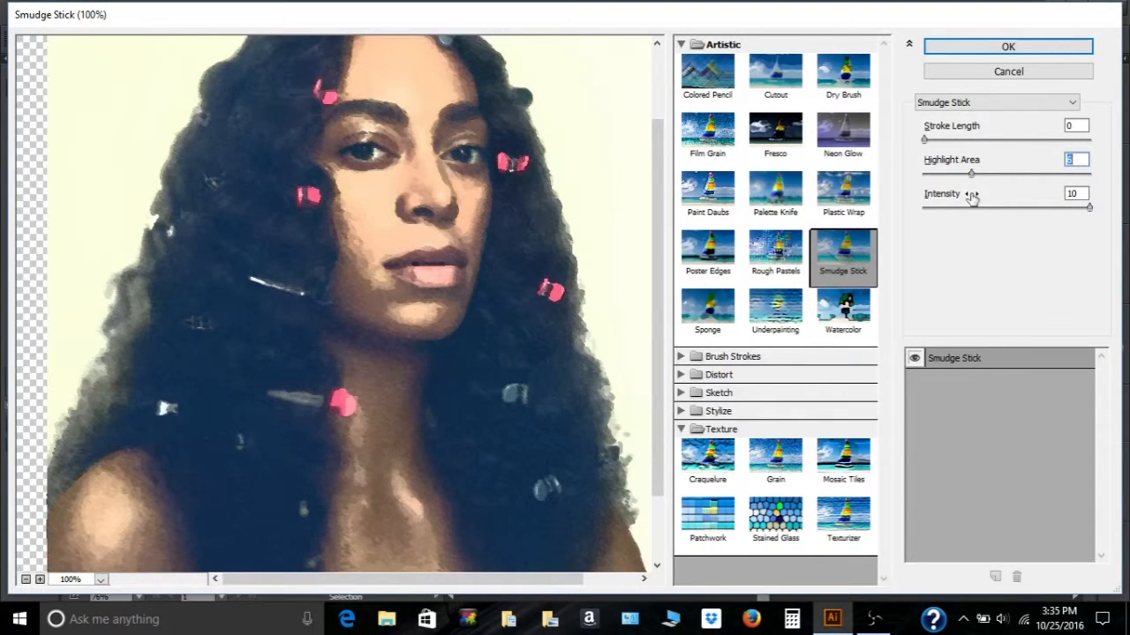
{"action": "left_click_drag", "start_coordinate": [1089, 207], "coordinate": [981, 209]}
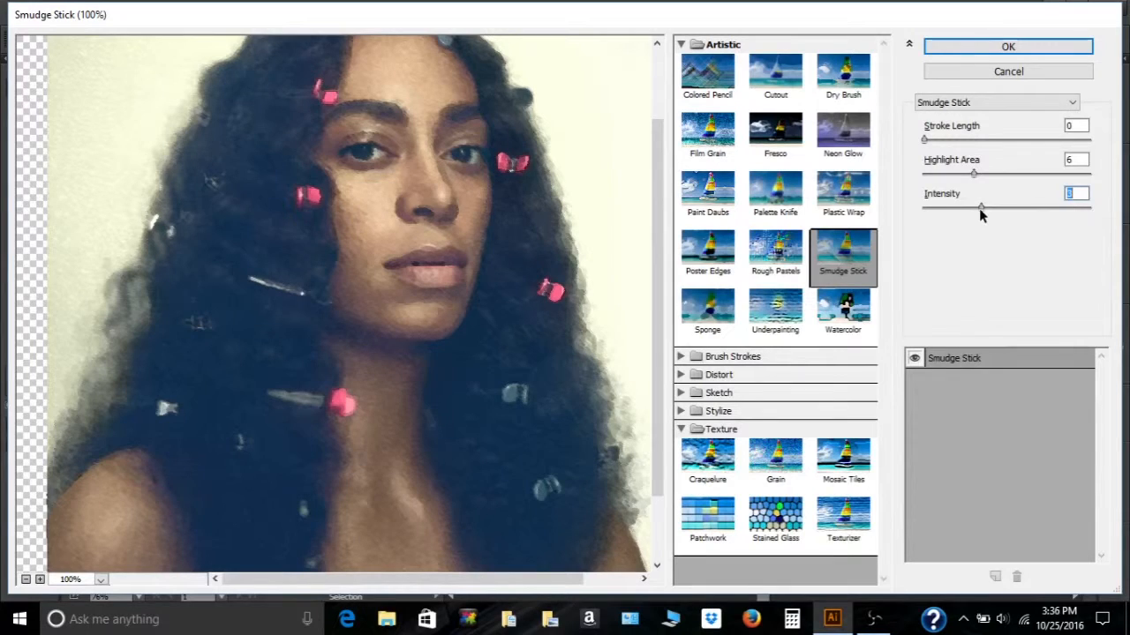
{"action": "left_click_drag", "start_coordinate": [979, 208], "coordinate": [1016, 210]}
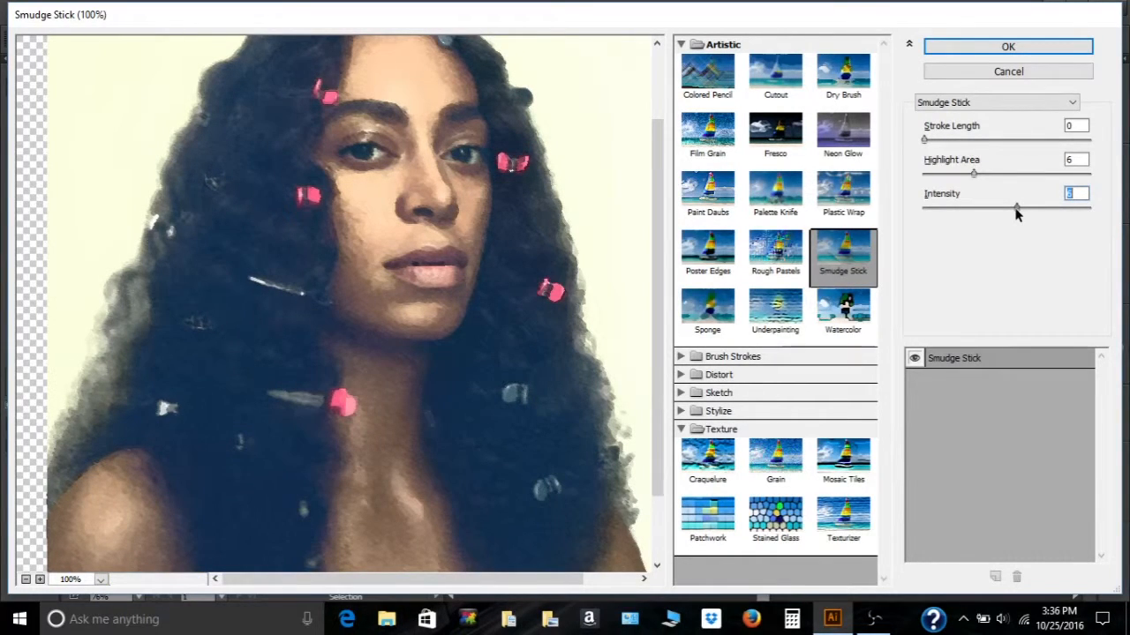
{"action": "left_click_drag", "start_coordinate": [1015, 210], "coordinate": [974, 225]}
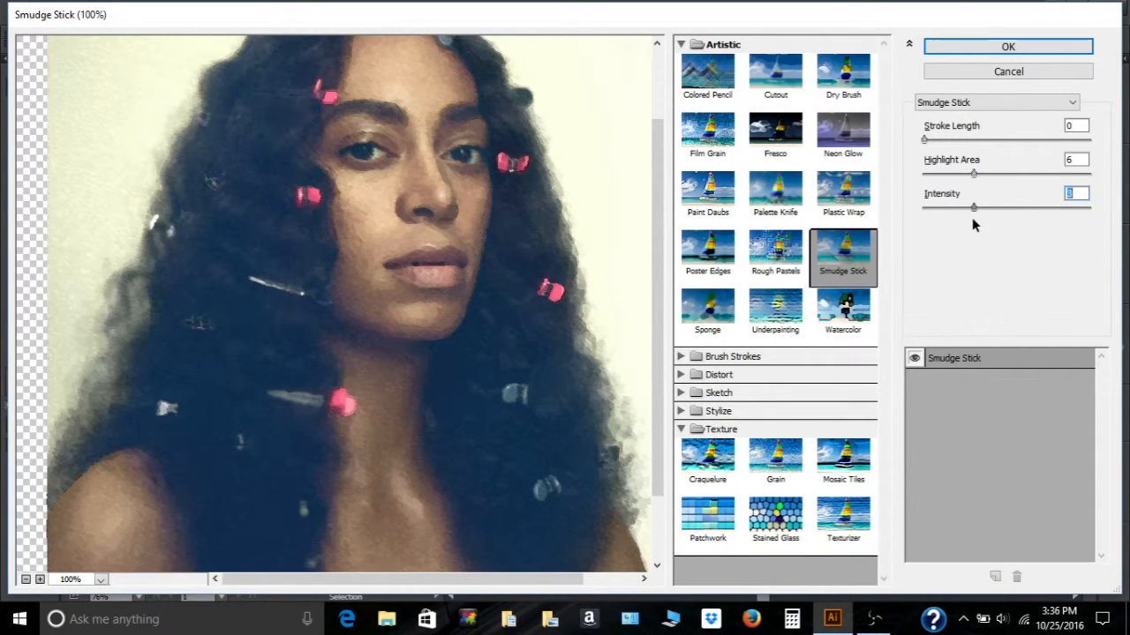
{"action": "left_click_drag", "start_coordinate": [978, 218], "coordinate": [992, 217]}
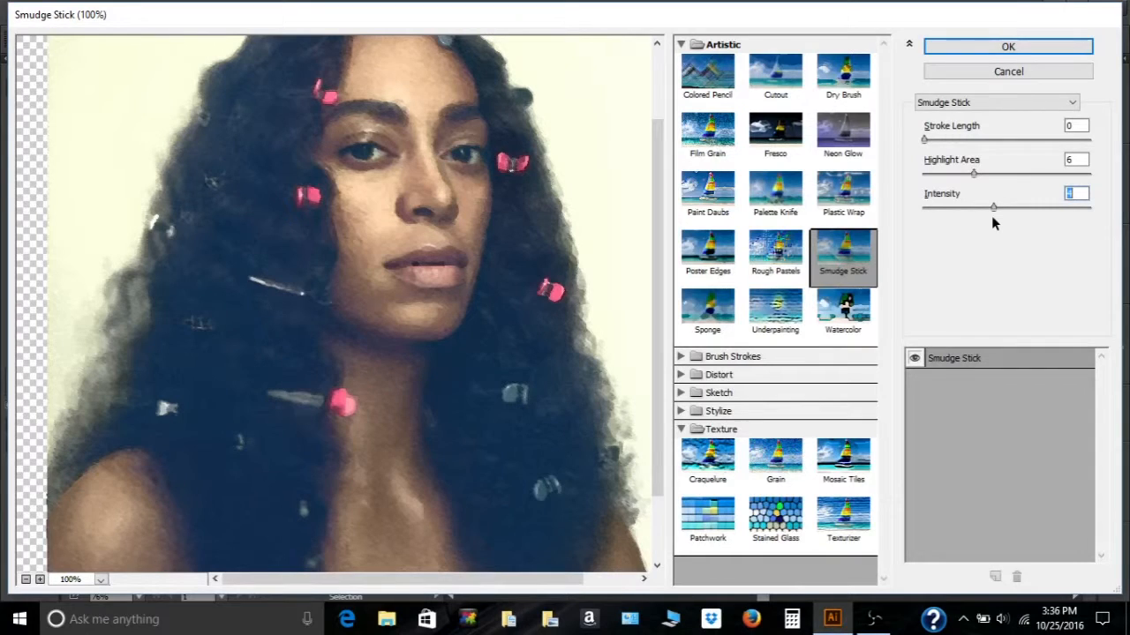
{"action": "left_click_drag", "start_coordinate": [996, 209], "coordinate": [1006, 212]}
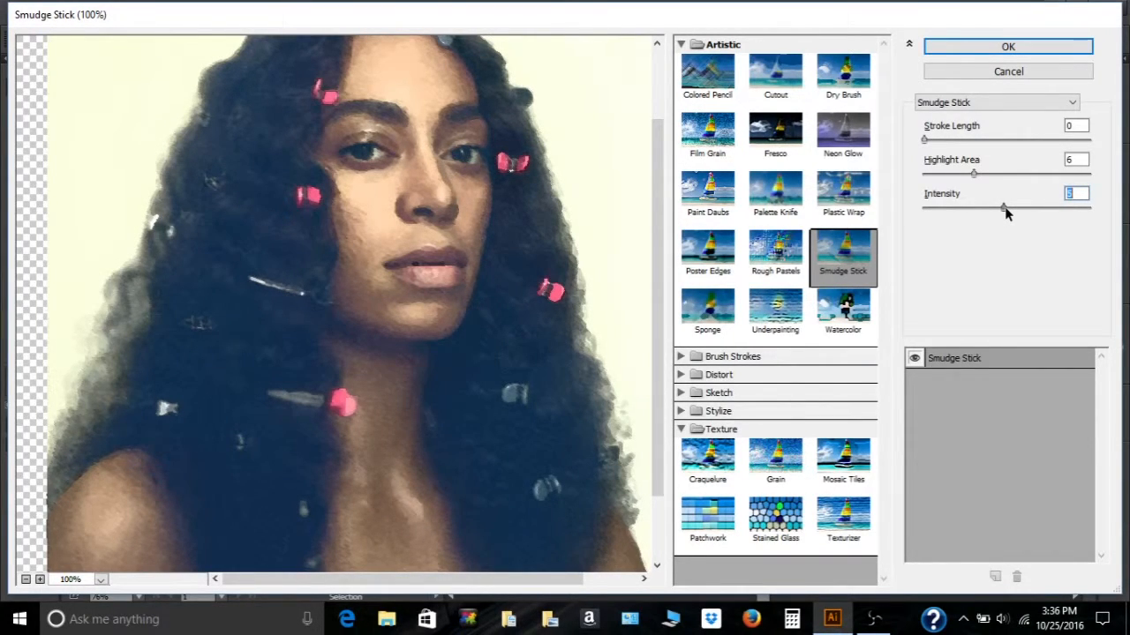
{"action": "left_click_drag", "start_coordinate": [1004, 208], "coordinate": [1033, 210]}
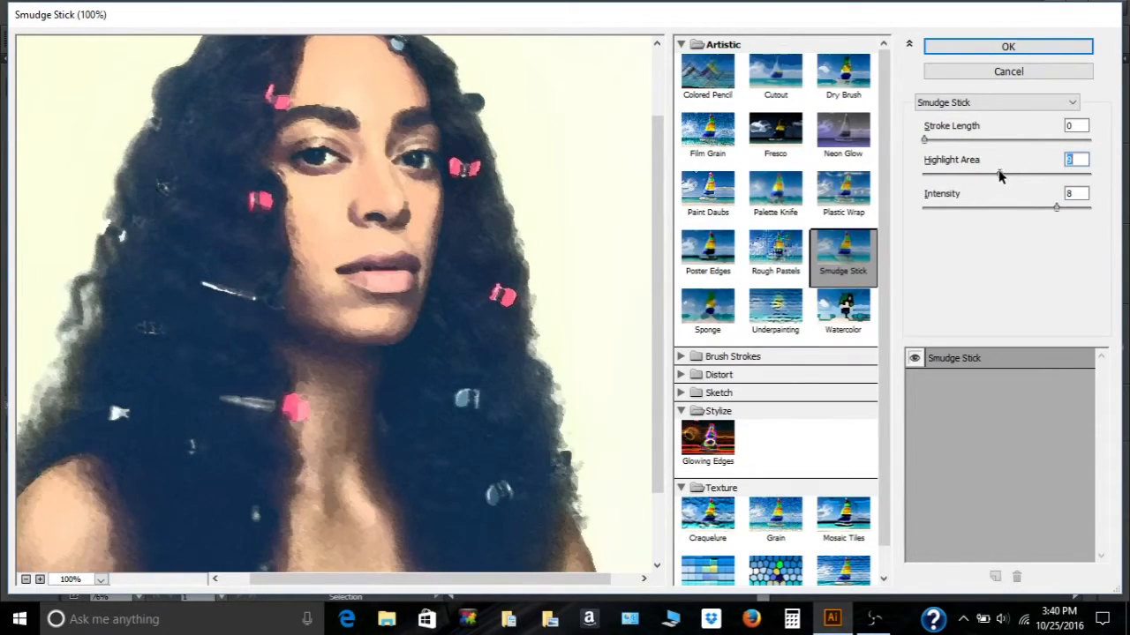
{"action": "left_click", "coordinate": [928, 140]}
{"action": "left_click_drag", "start_coordinate": [998, 174], "coordinate": [990, 173]}
{"action": "left_click_drag", "start_coordinate": [1057, 208], "coordinate": [1012, 208]}
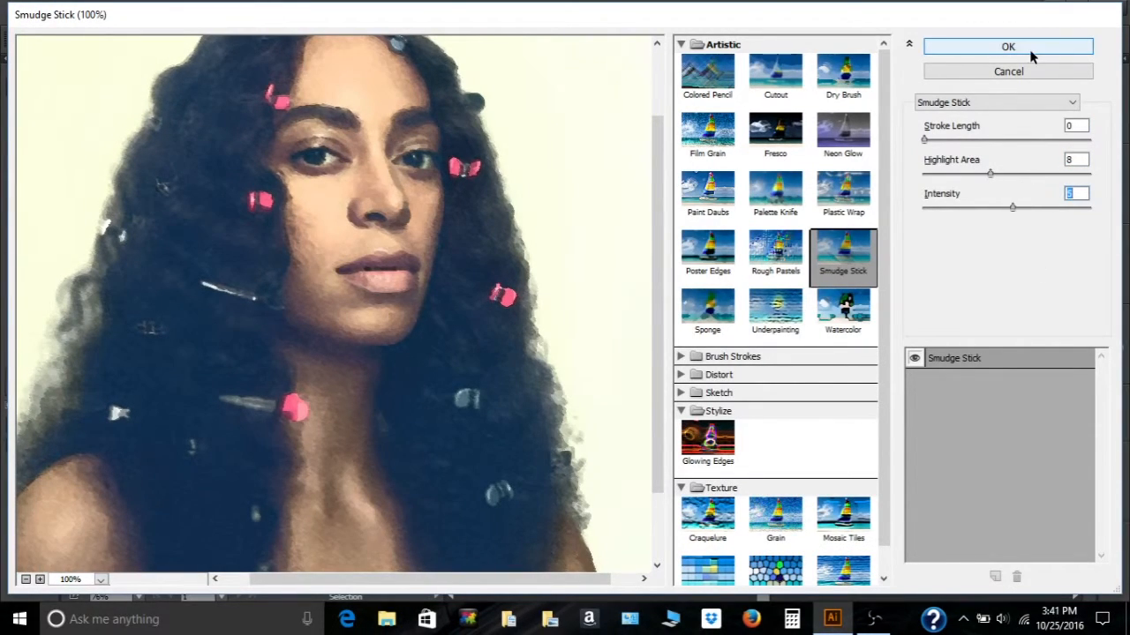
{"action": "left_click", "coordinate": [1030, 51]}
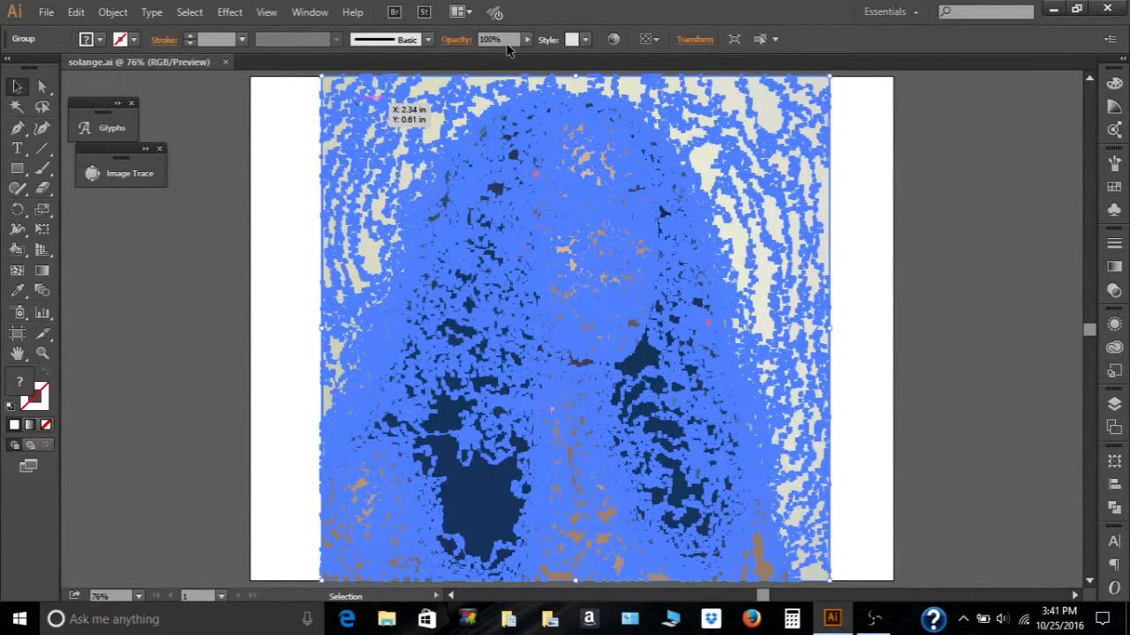
- Deselect the artwork and zoom in to inspect the bottom edge of the filtered image
{"action": "left_click", "coordinate": [287, 115]}
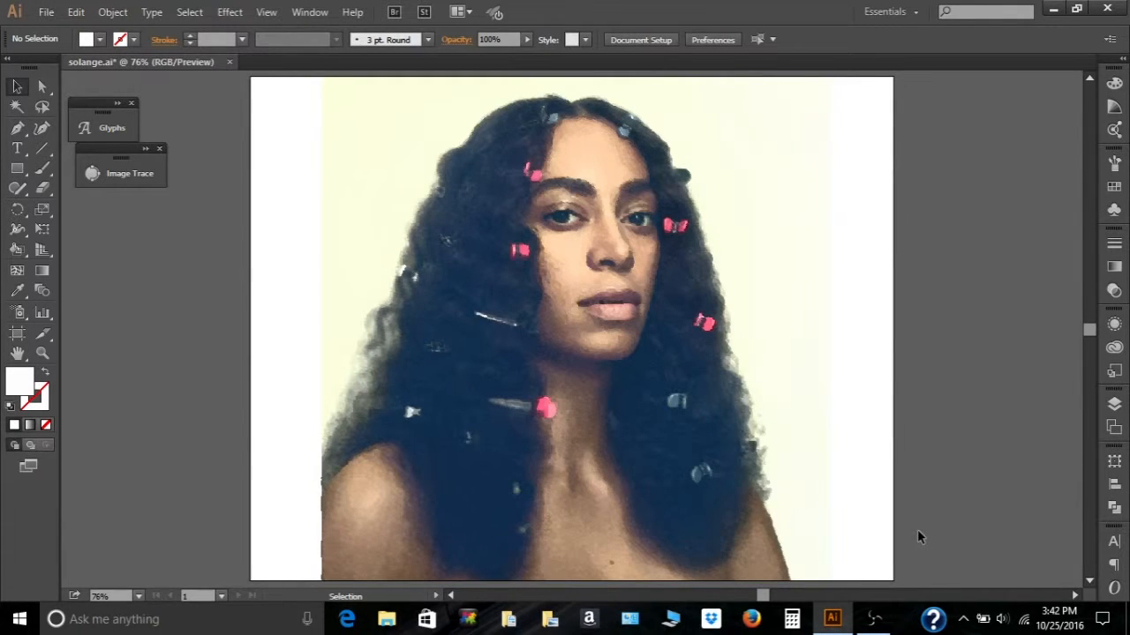
{"action": "left_click", "coordinate": [1089, 581]}
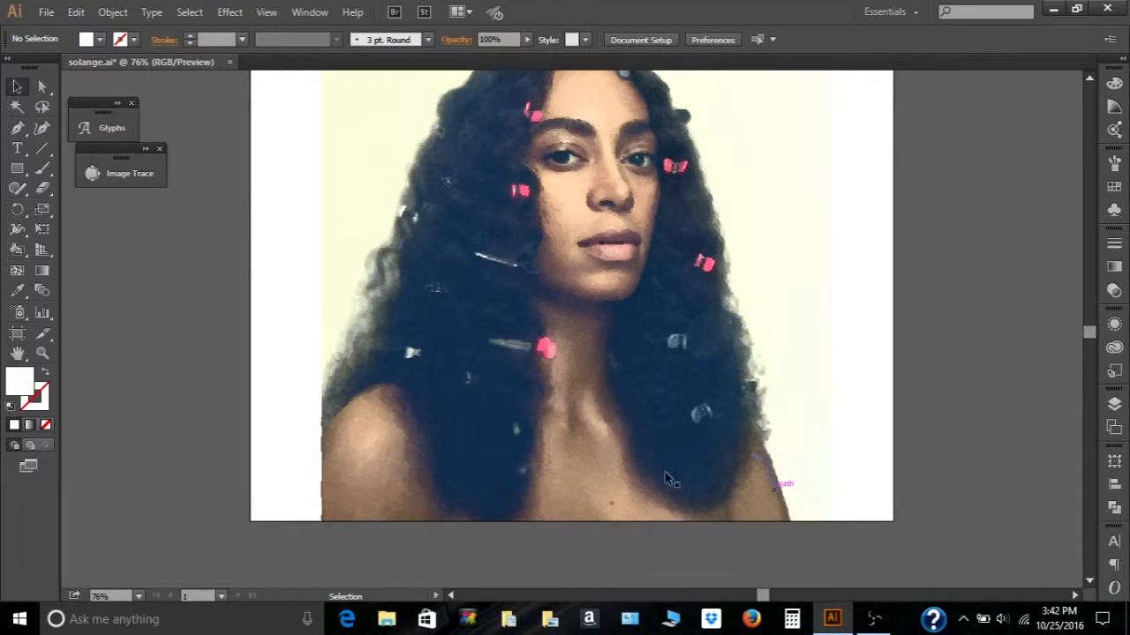
{"action": "left_click", "coordinate": [46, 349]}
{"action": "left_click", "coordinate": [615, 497]}
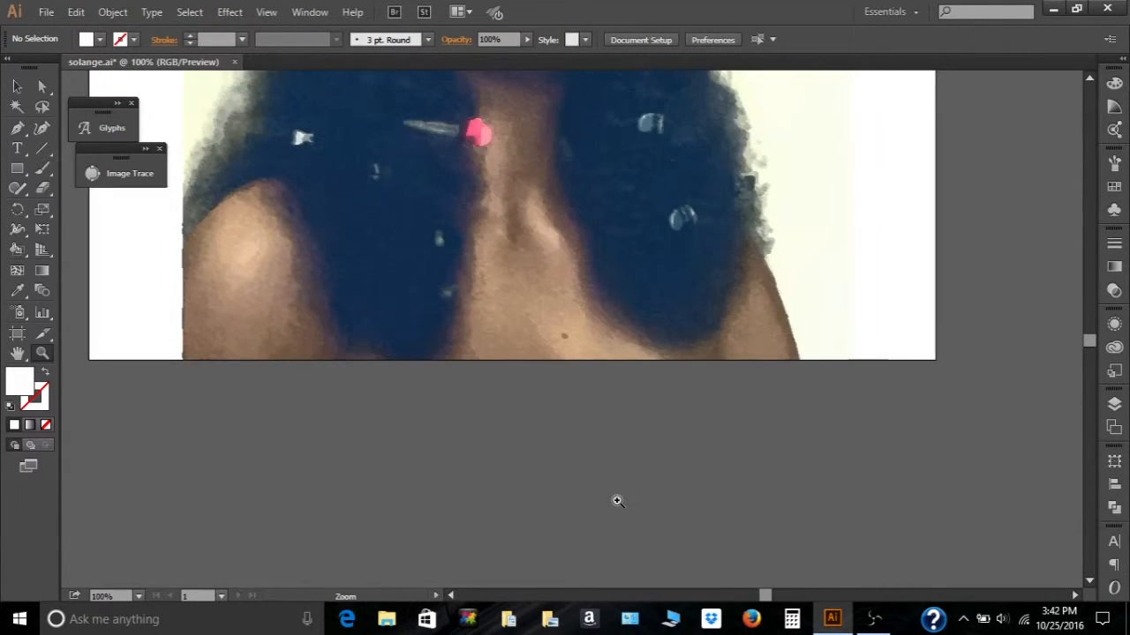
{"action": "left_click", "coordinate": [567, 343]}
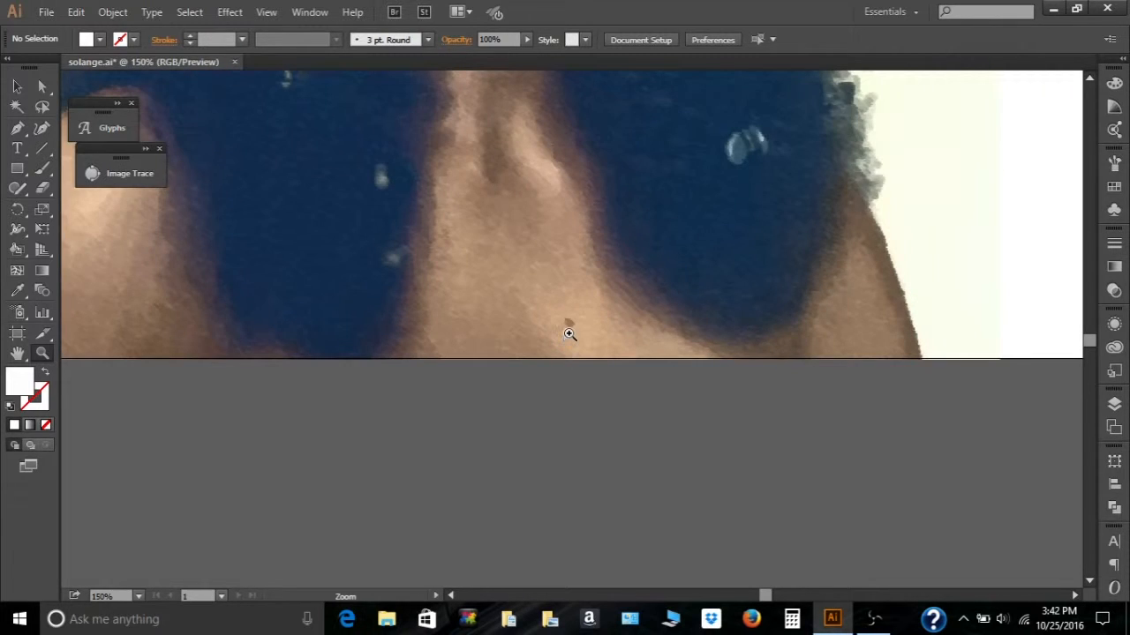
{"action": "left_click", "coordinate": [569, 335]}
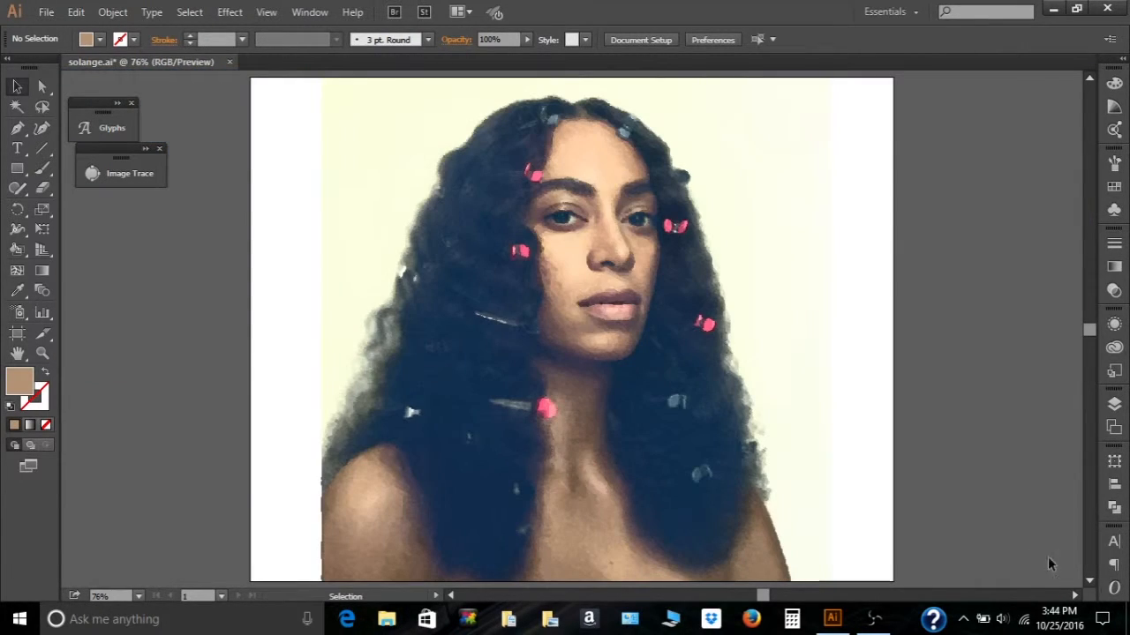
{"action": "left_click", "coordinate": [1091, 582]}
{"action": "left_click", "coordinate": [1092, 582]}
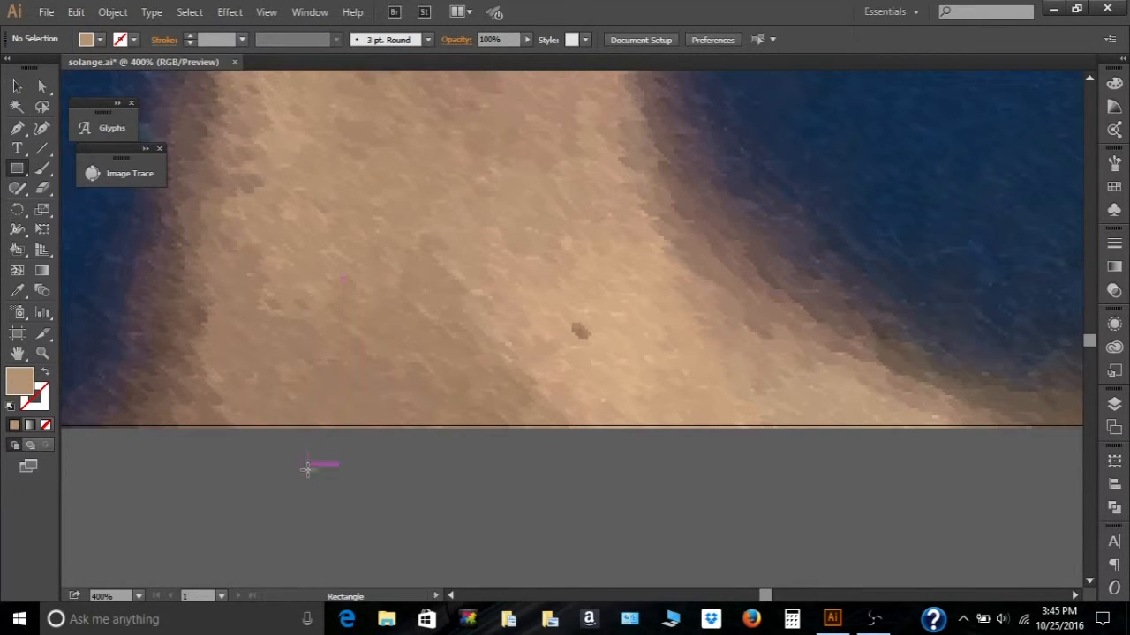
- Draw a small skin-toned square below the artboard and save the document
{"action": "left_click_drag", "start_coordinate": [307, 468], "coordinate": [376, 528]}
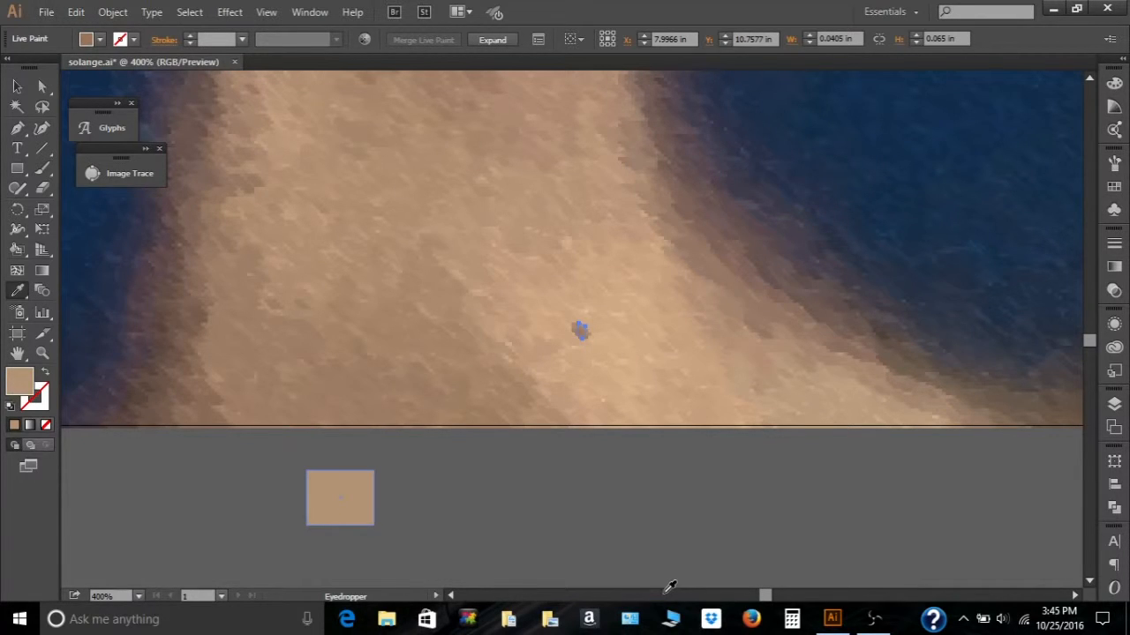
{"action": "left_click", "coordinate": [325, 480]}
{"action": "left_click", "coordinate": [46, 11]}
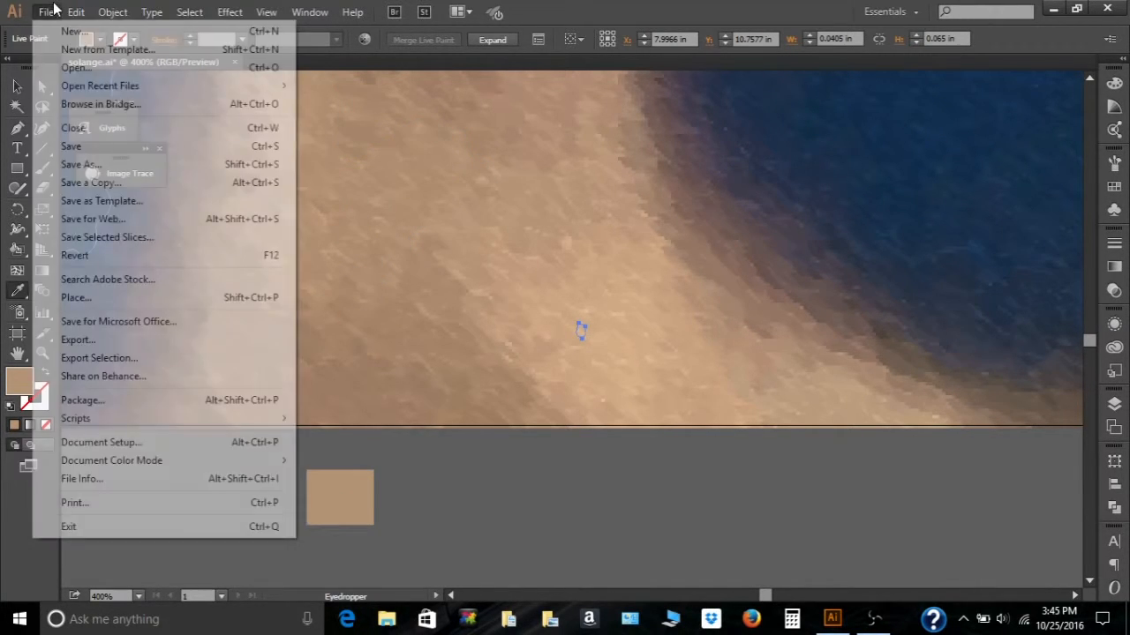
{"action": "left_click", "coordinate": [79, 147]}
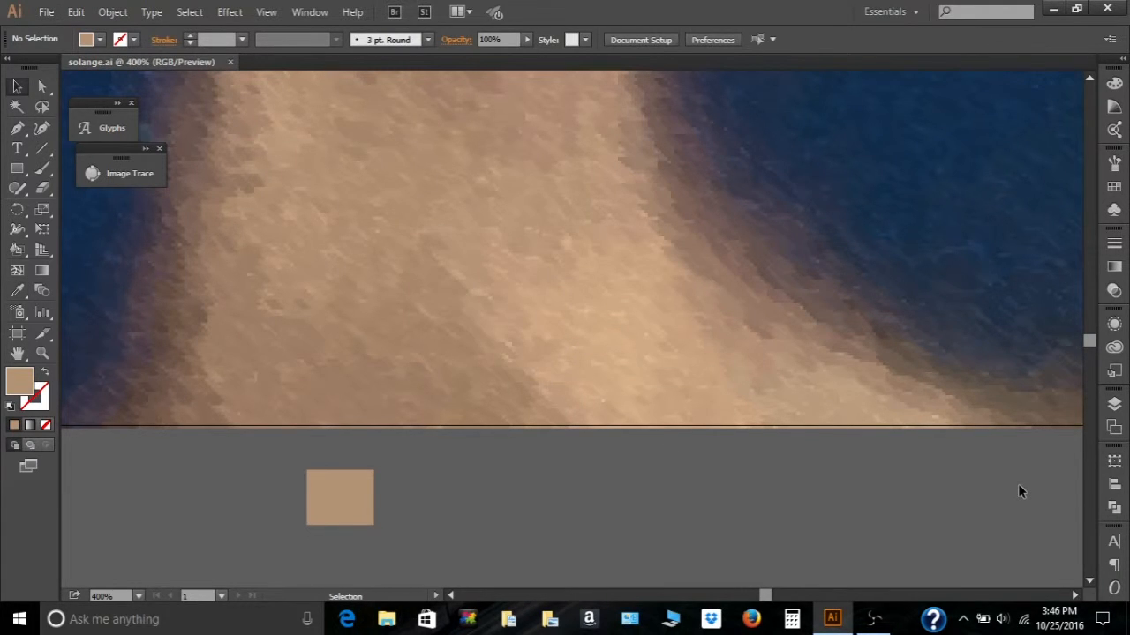
- Fit the artboard in view and trim its left and right edges to the photo's edges
{"action": "key", "text": "ctrl+0"}
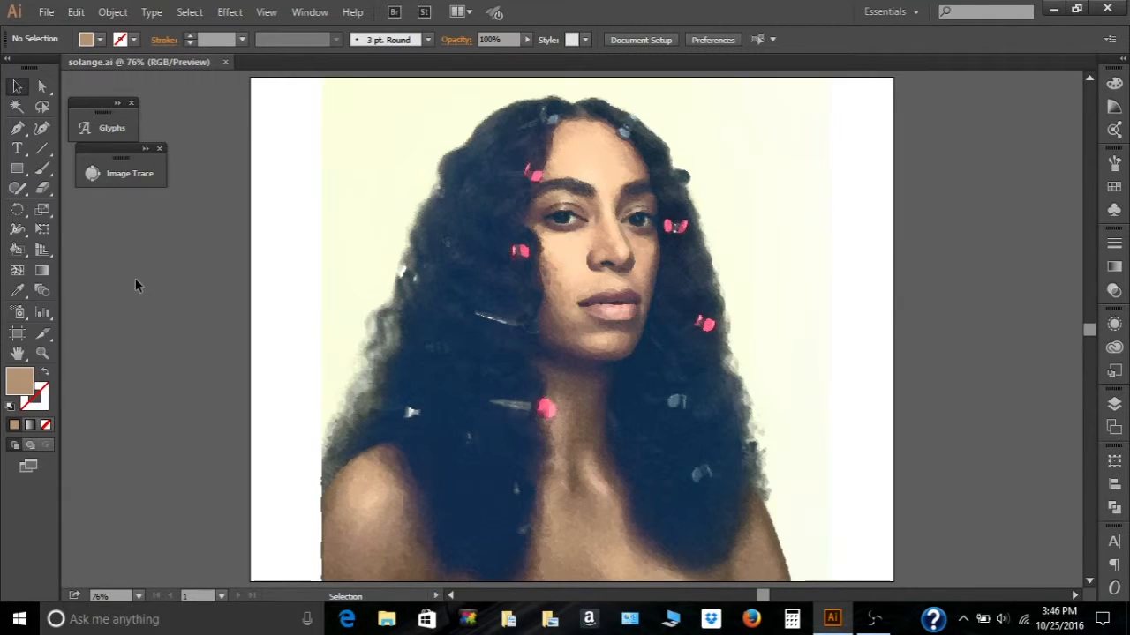
{"action": "left_click", "coordinate": [18, 333]}
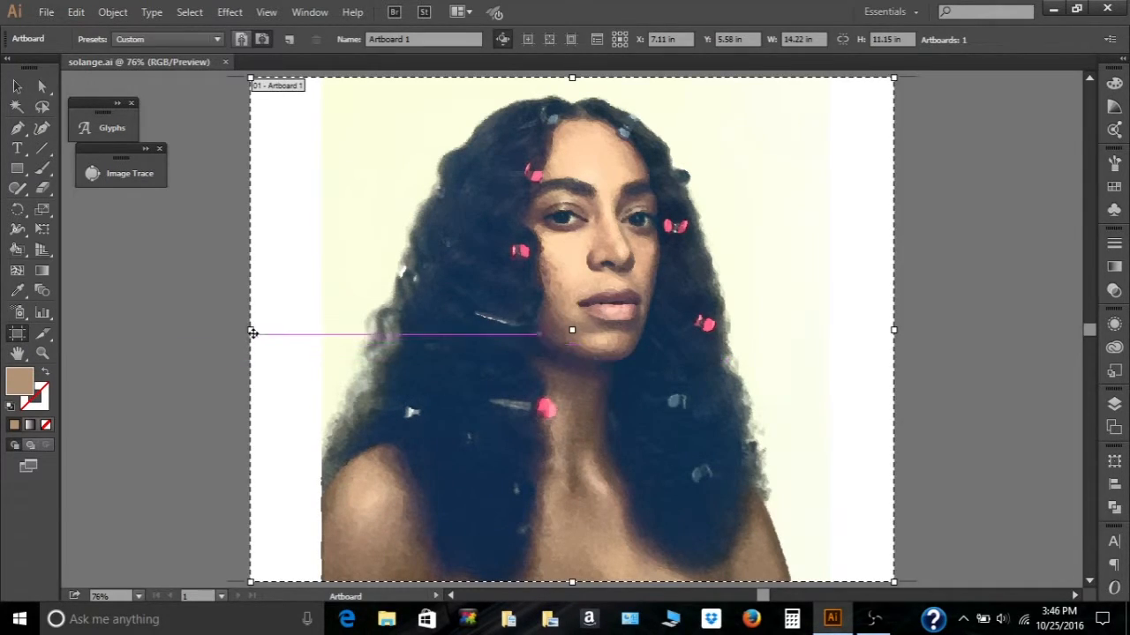
{"action": "left_click_drag", "start_coordinate": [250, 330], "coordinate": [325, 351]}
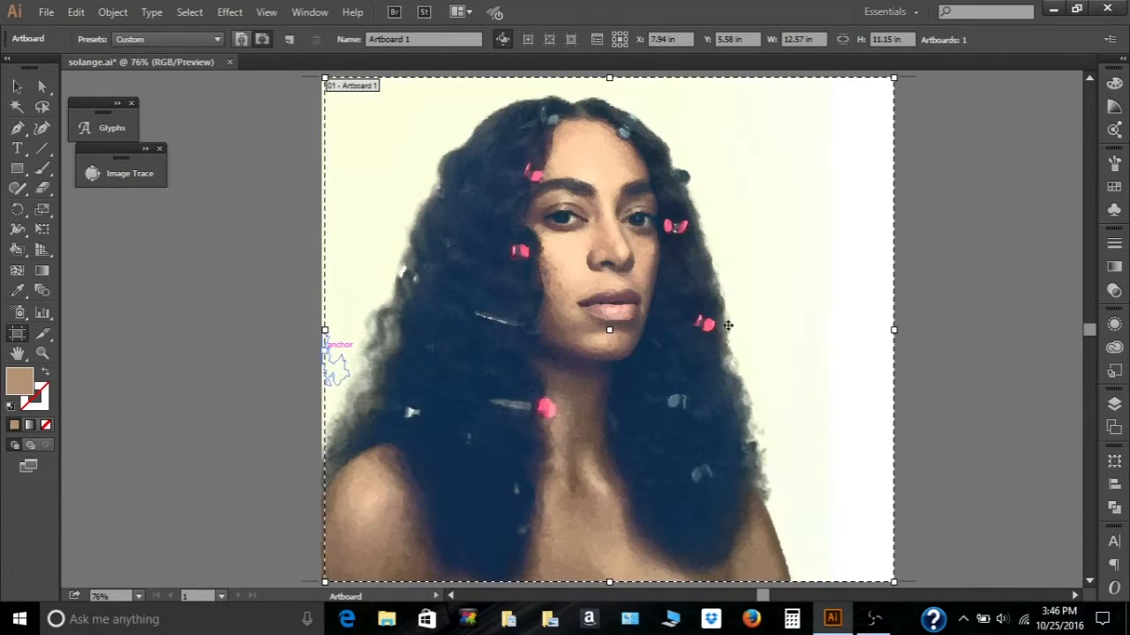
{"action": "left_click_drag", "start_coordinate": [896, 330], "coordinate": [792, 341]}
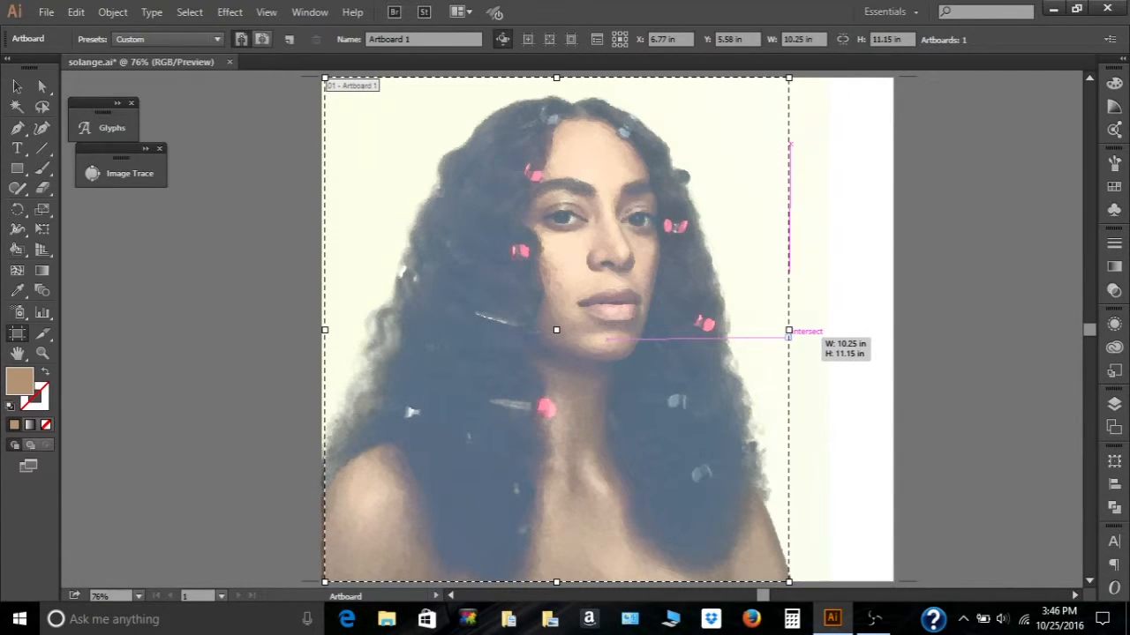
{"action": "double_click", "coordinate": [368, 304]}
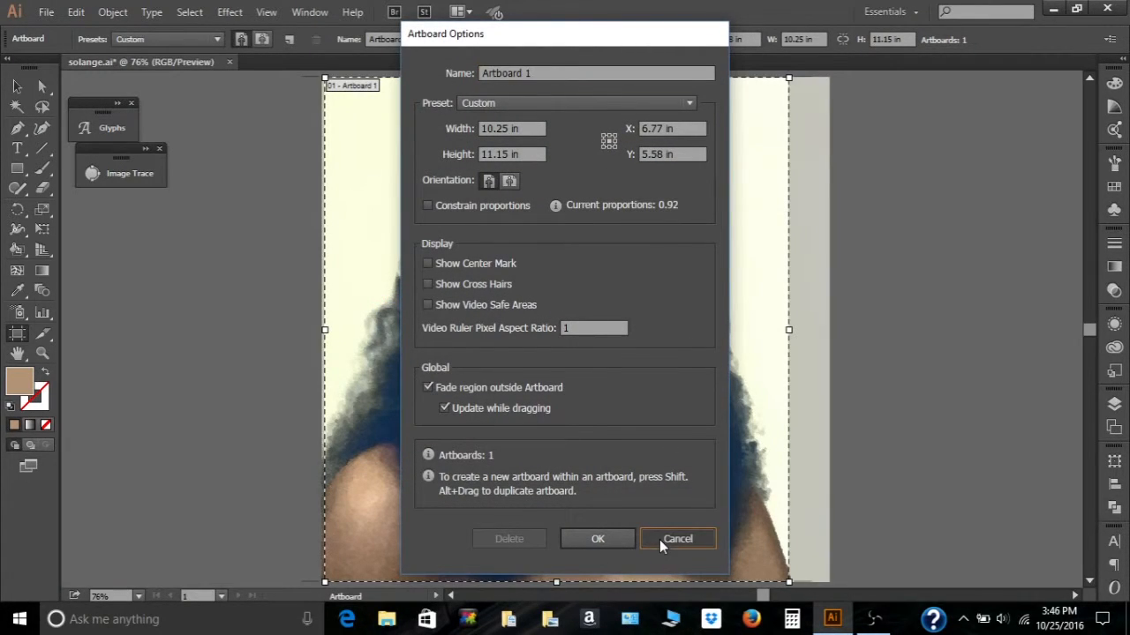
{"action": "left_click", "coordinate": [659, 539]}
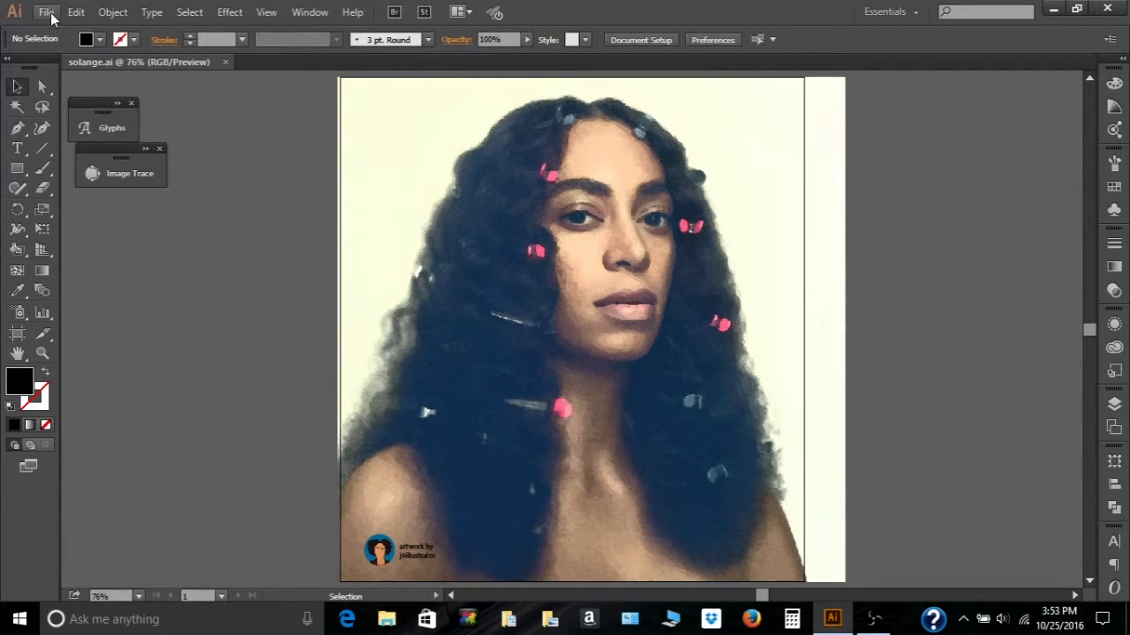
- Open the Save for Web dialog and enable Transparency for the PNG-24 export
{"action": "left_click", "coordinate": [46, 13]}
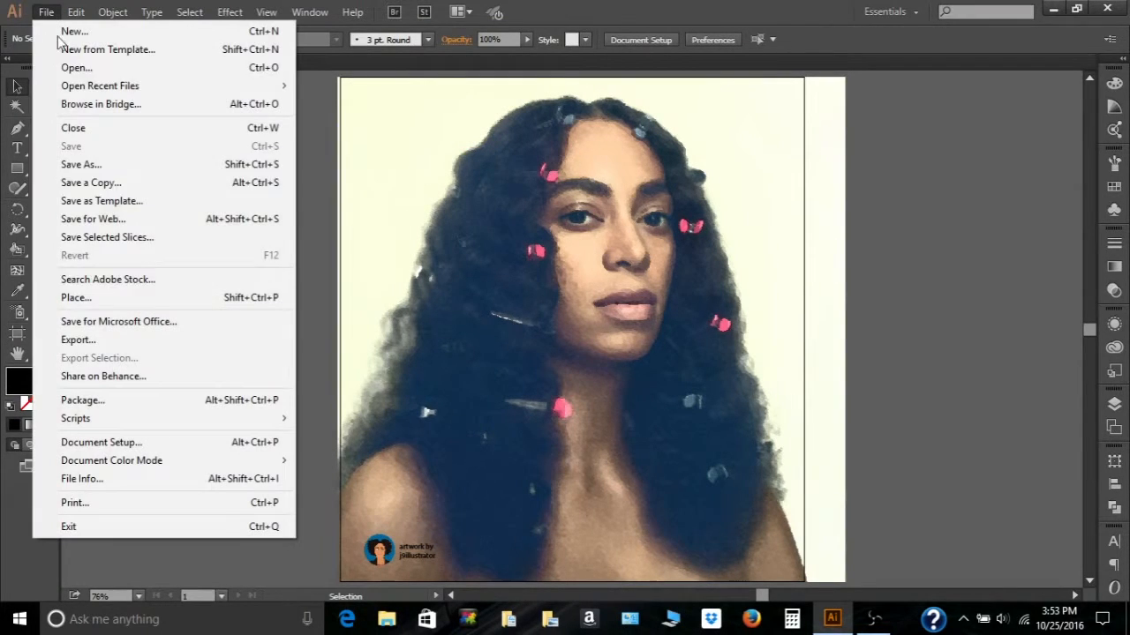
{"action": "left_click", "coordinate": [88, 188]}
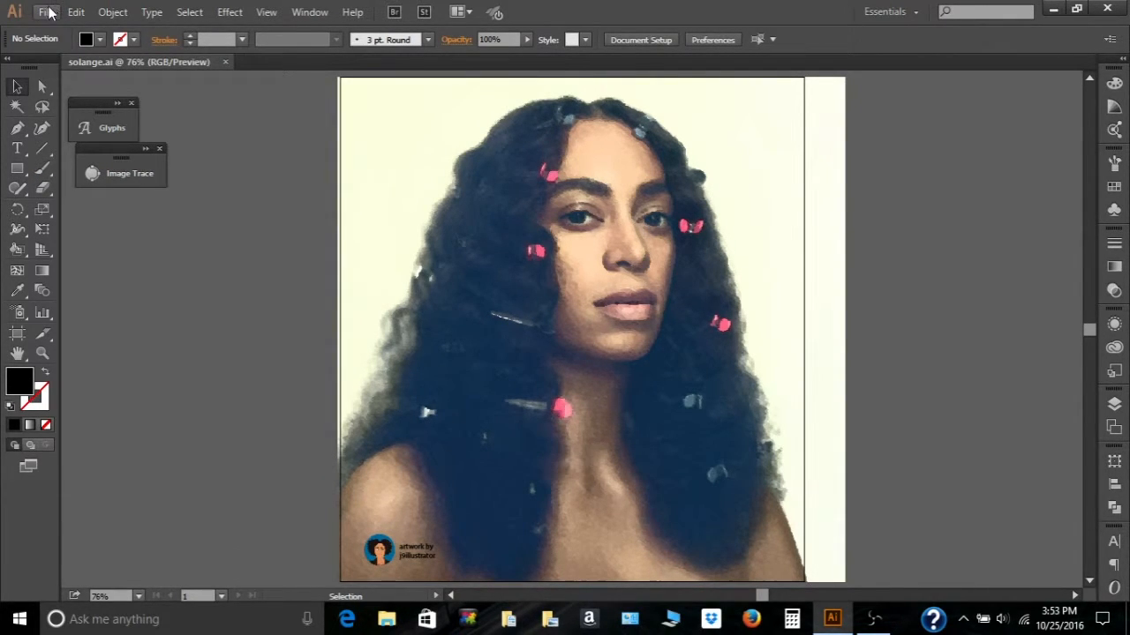
{"action": "left_click", "coordinate": [47, 12]}
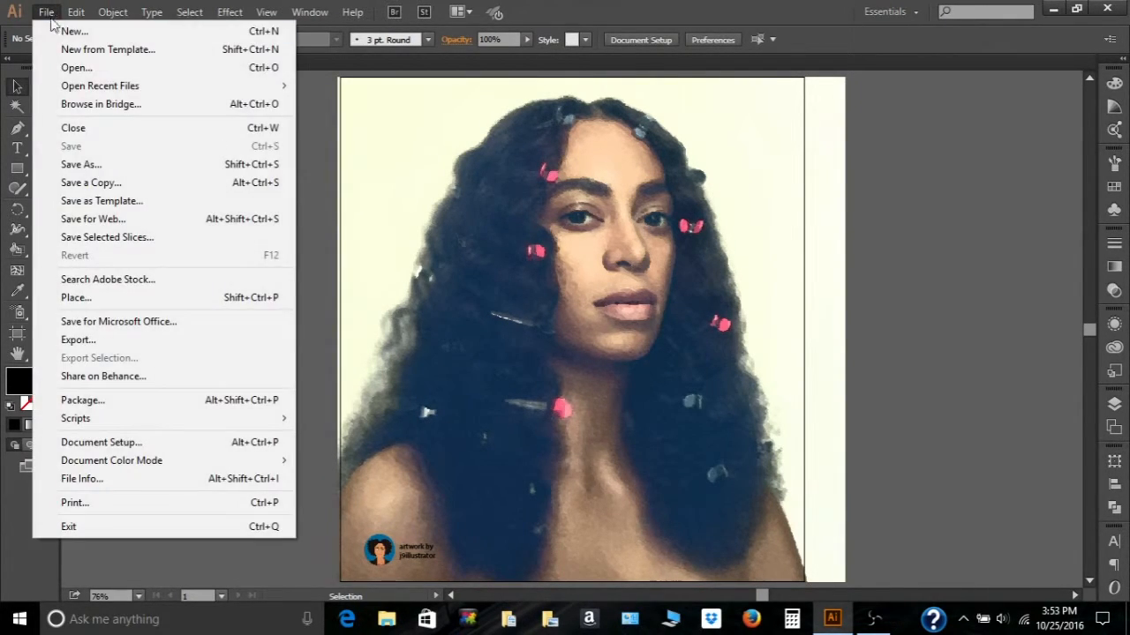
{"action": "left_click", "coordinate": [112, 221]}
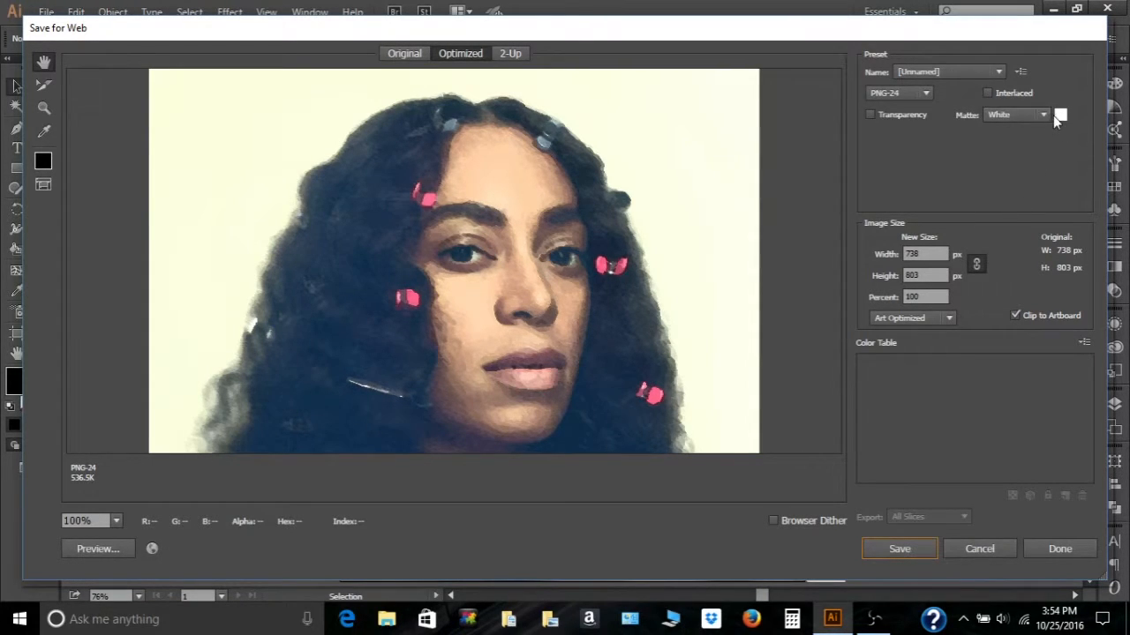
{"action": "left_click", "coordinate": [870, 115]}
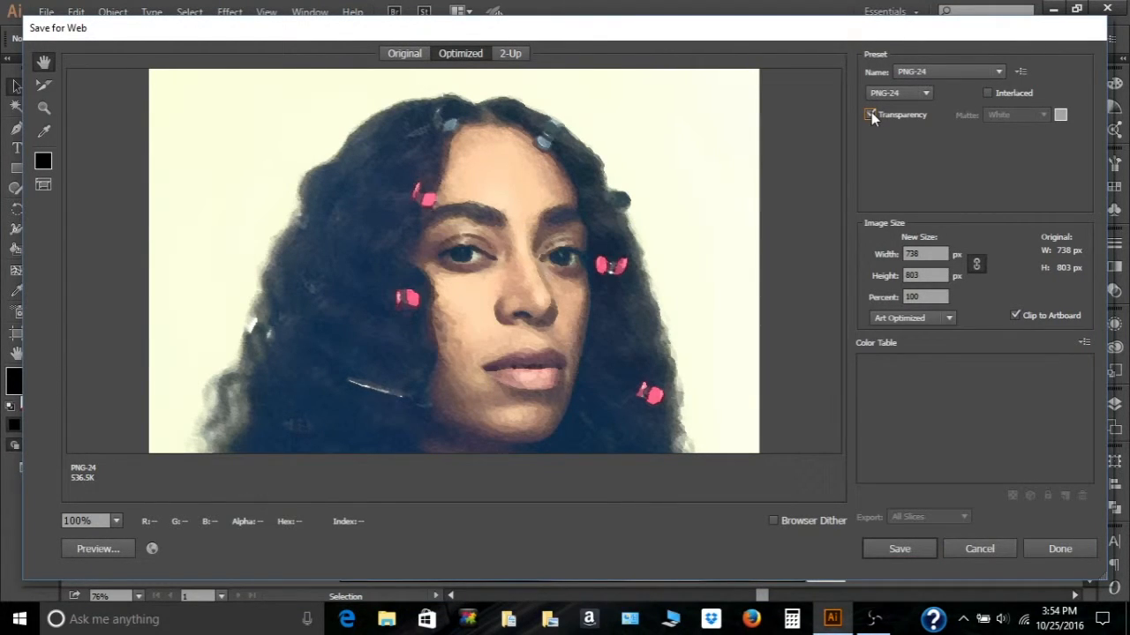
- Pan through the optimized preview, then save the image as solange in the Documents folder
{"action": "left_click_drag", "start_coordinate": [652, 283], "coordinate": [654, 99]}
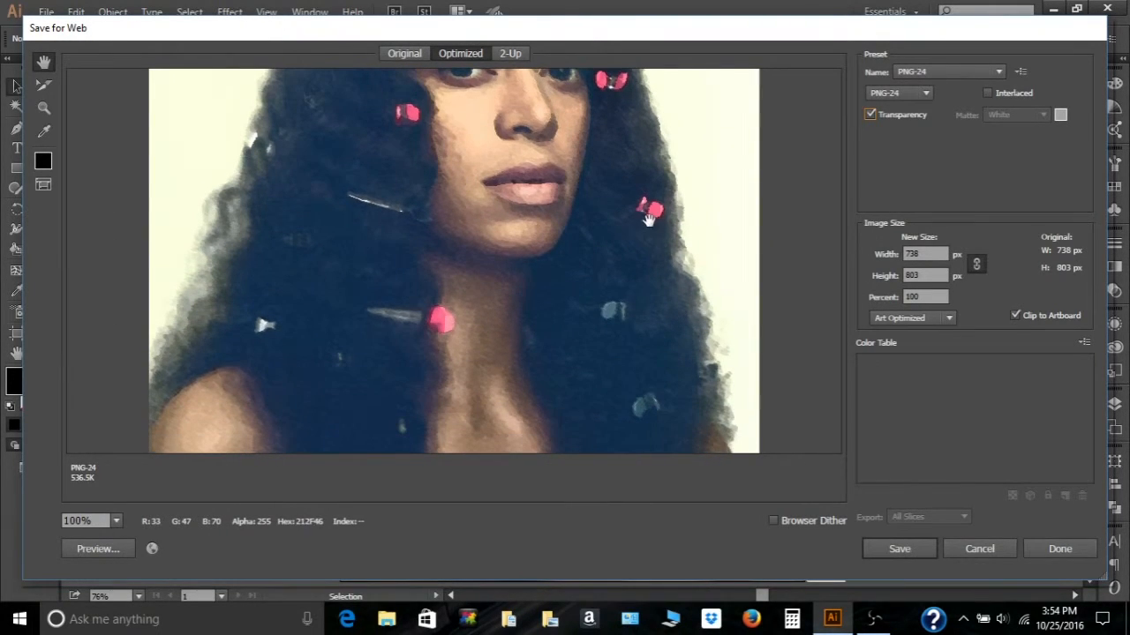
{"action": "left_click_drag", "start_coordinate": [640, 290], "coordinate": [643, 203]}
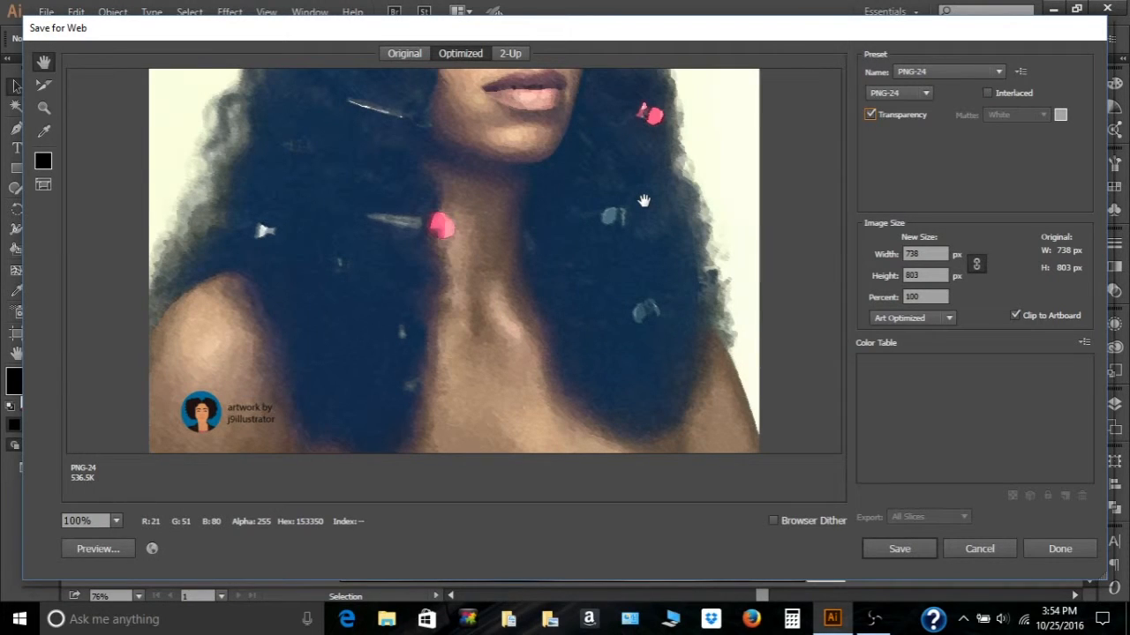
{"action": "left_click_drag", "start_coordinate": [644, 202], "coordinate": [649, 482]}
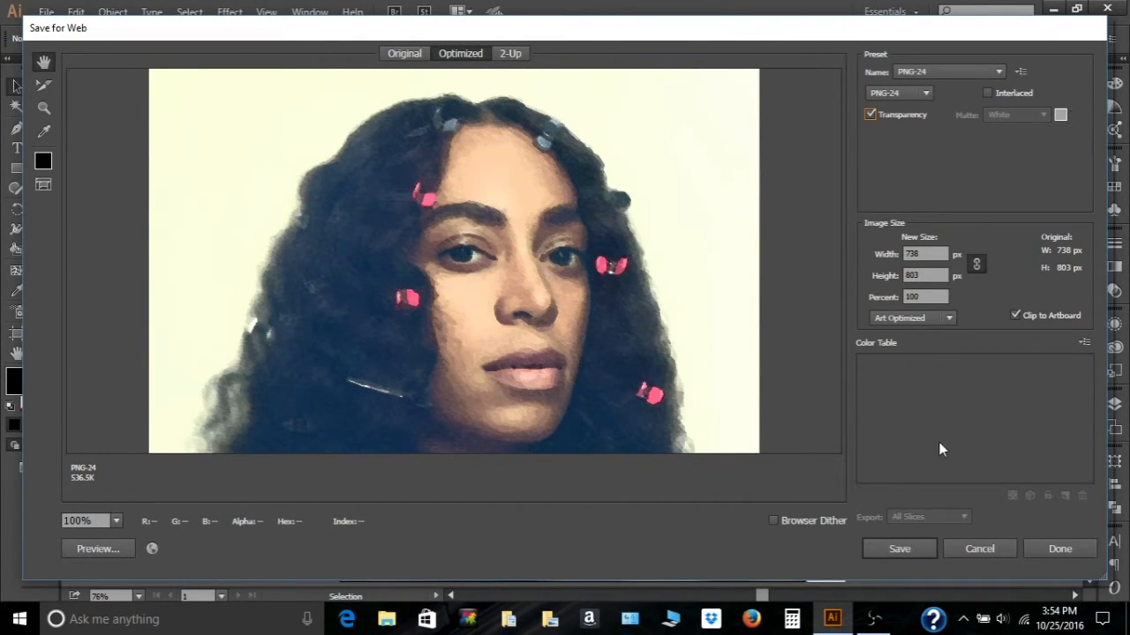
{"action": "left_click", "coordinate": [913, 550]}
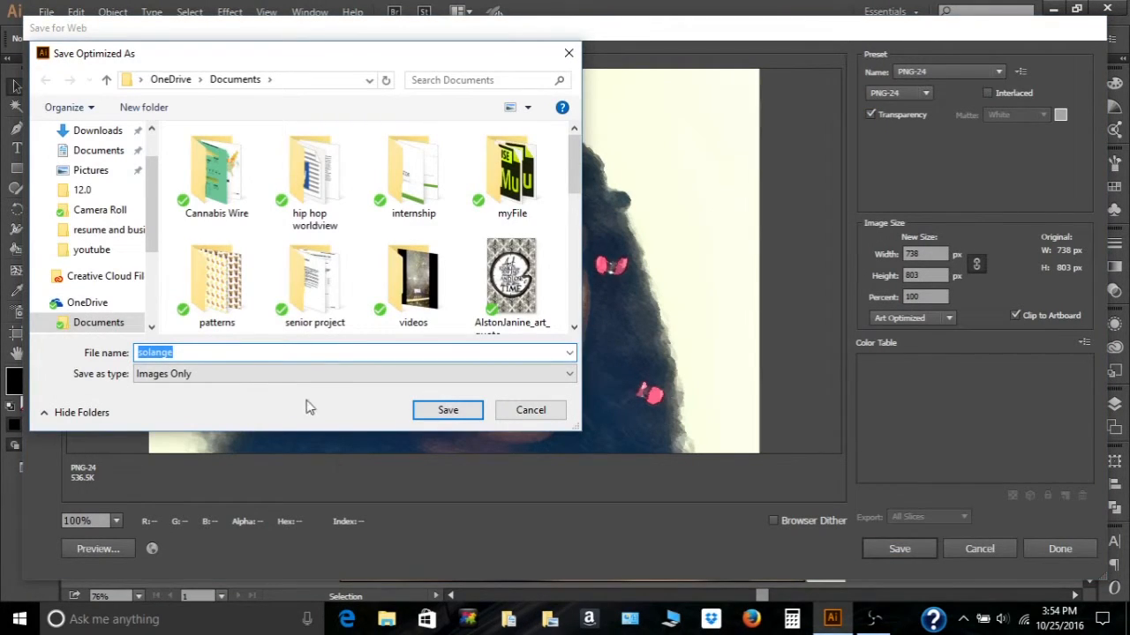
{"action": "left_click", "coordinate": [434, 411]}
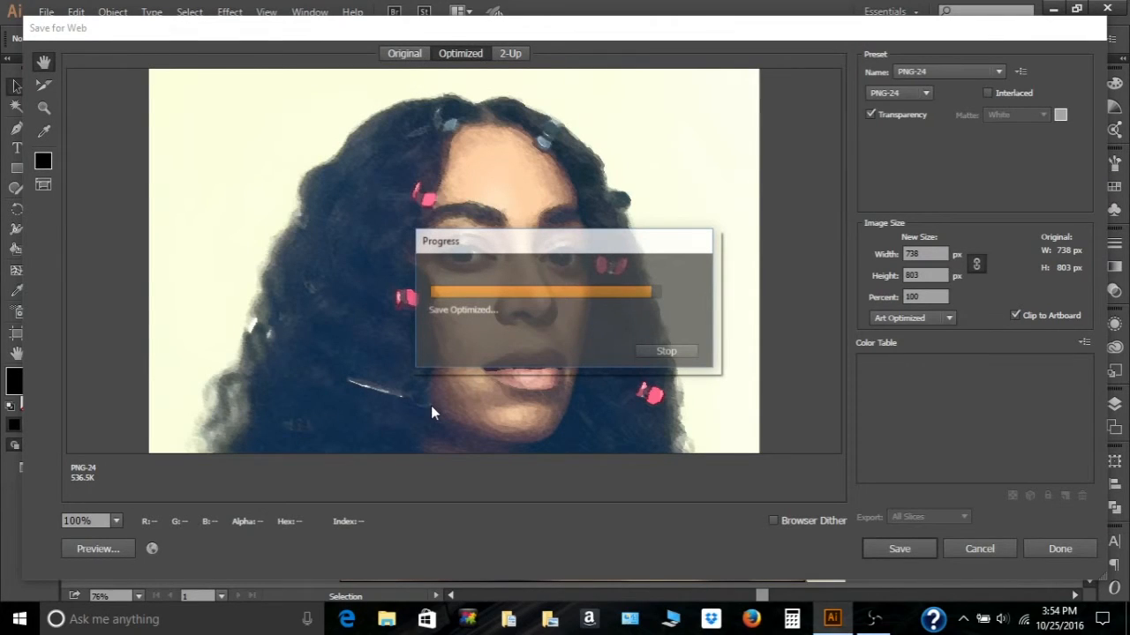